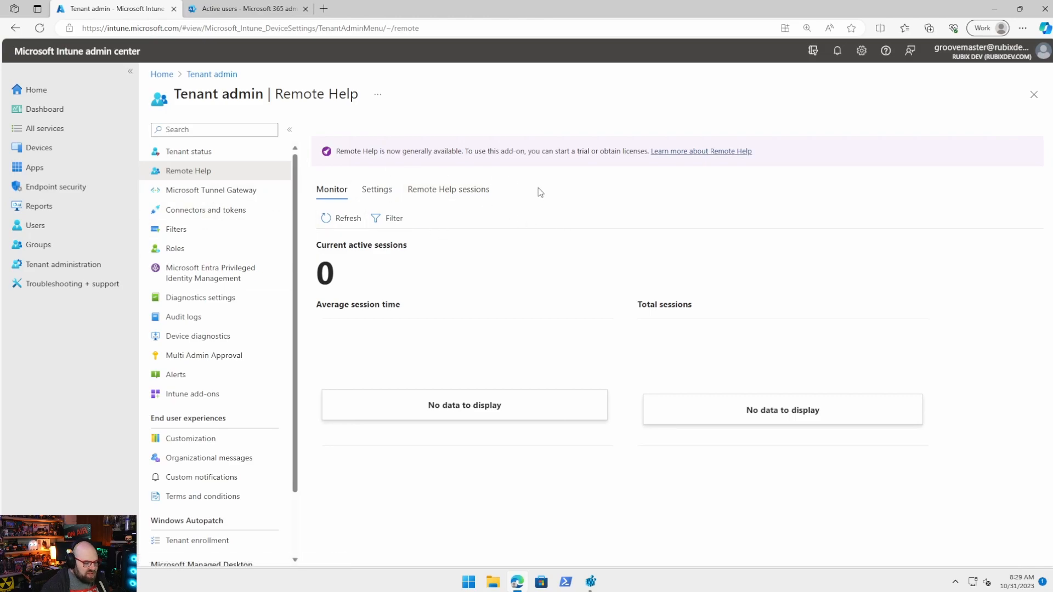
Show the Remote Help Settings tab, where Remote Help is still Disabled.
{"action": "left_click", "coordinate": [383, 192]}
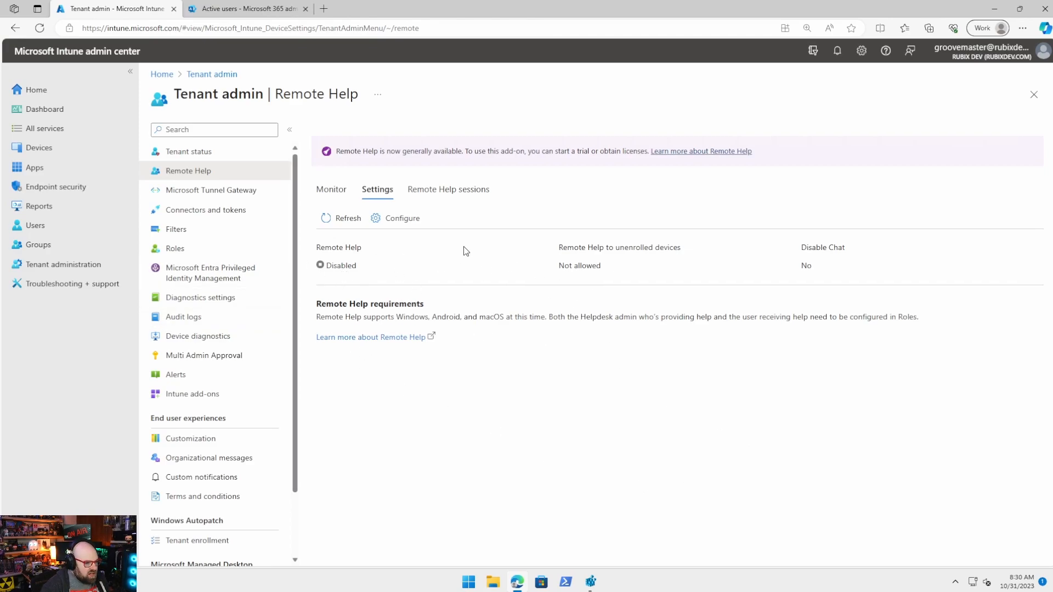
Set Remote Help to Enabled and unenrolled devices to Allowed, then save.
{"action": "left_click", "coordinate": [403, 222]}
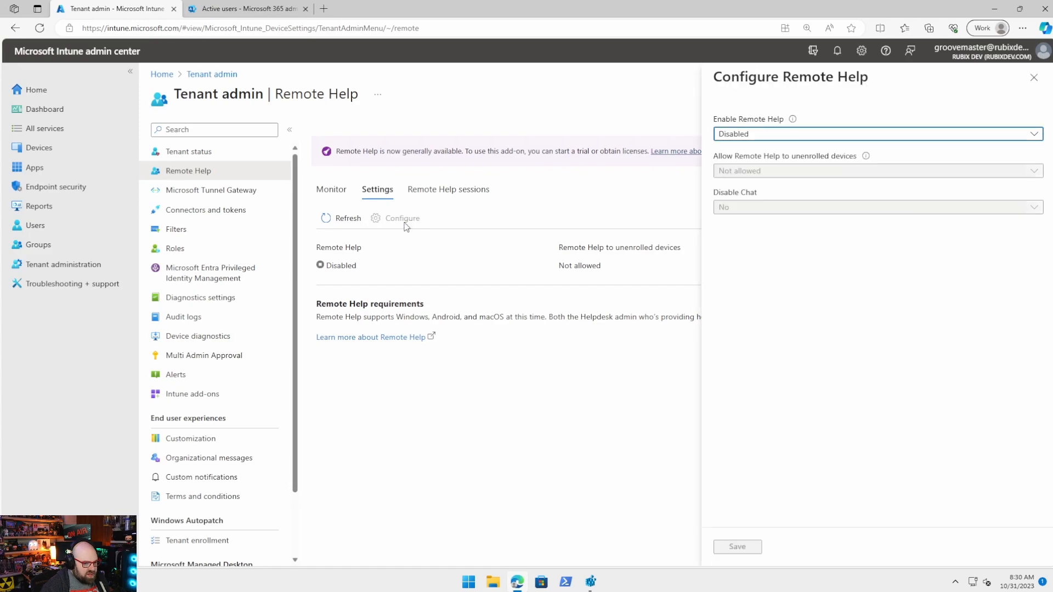
{"action": "left_click", "coordinate": [810, 141]}
{"action": "left_click", "coordinate": [782, 151]}
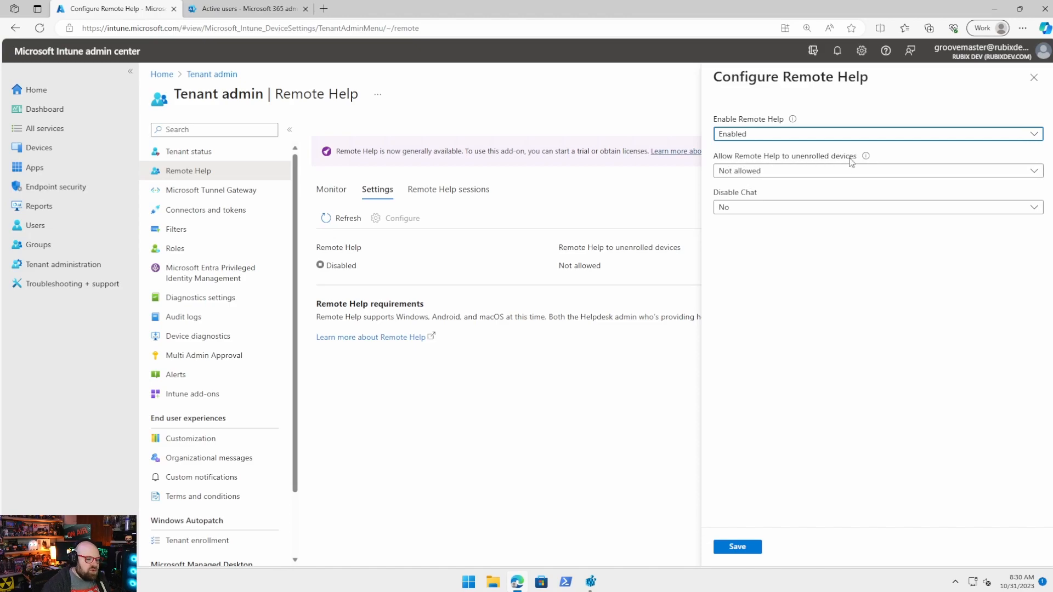
{"action": "left_click", "coordinate": [743, 175]}
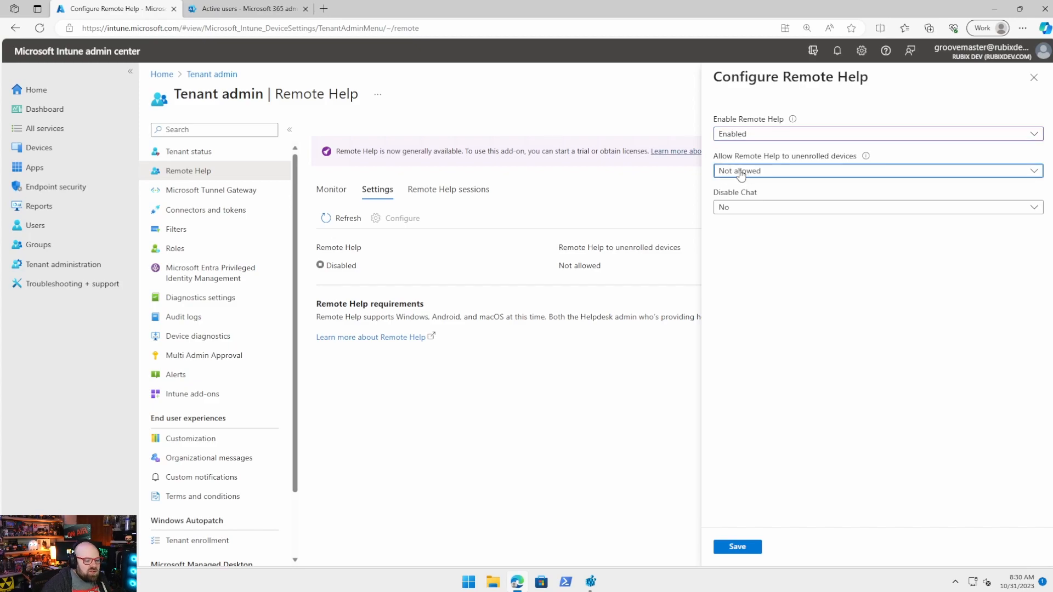
{"action": "left_click", "coordinate": [751, 218]}
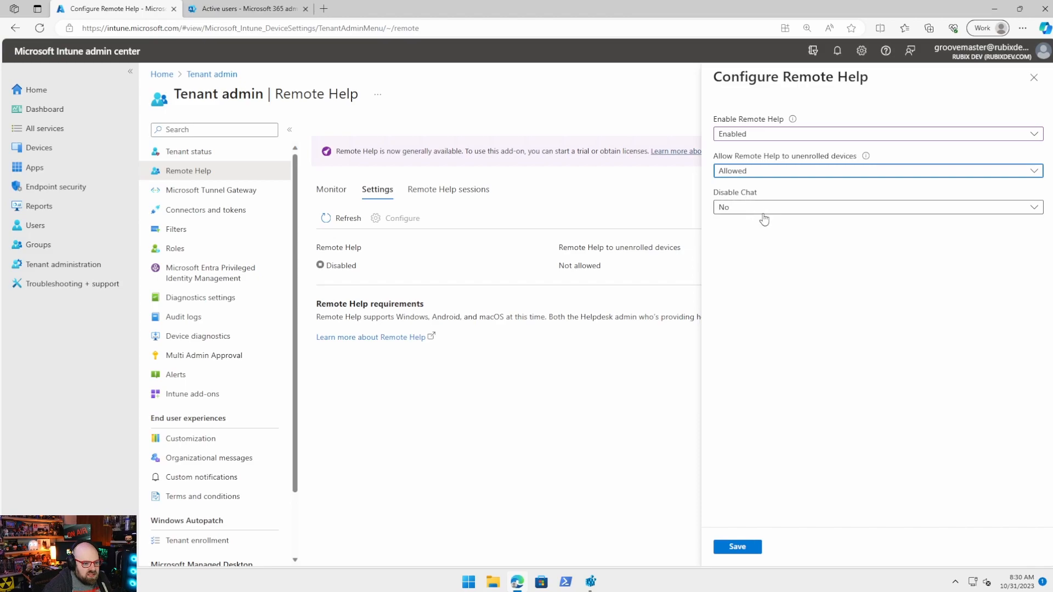
{"action": "left_click", "coordinate": [738, 547]}
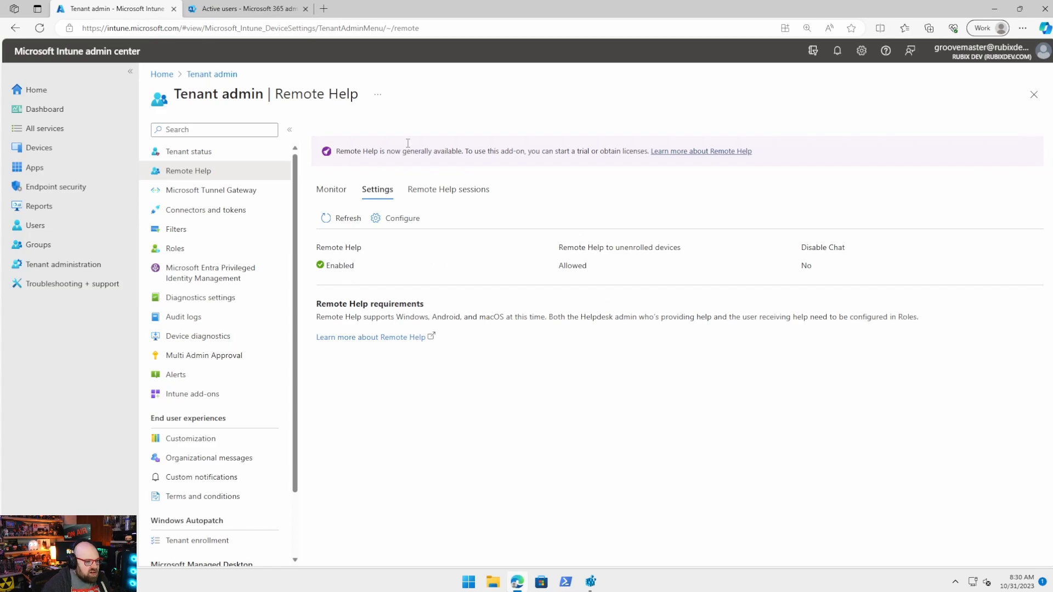
{"action": "left_click", "coordinate": [57, 149]}
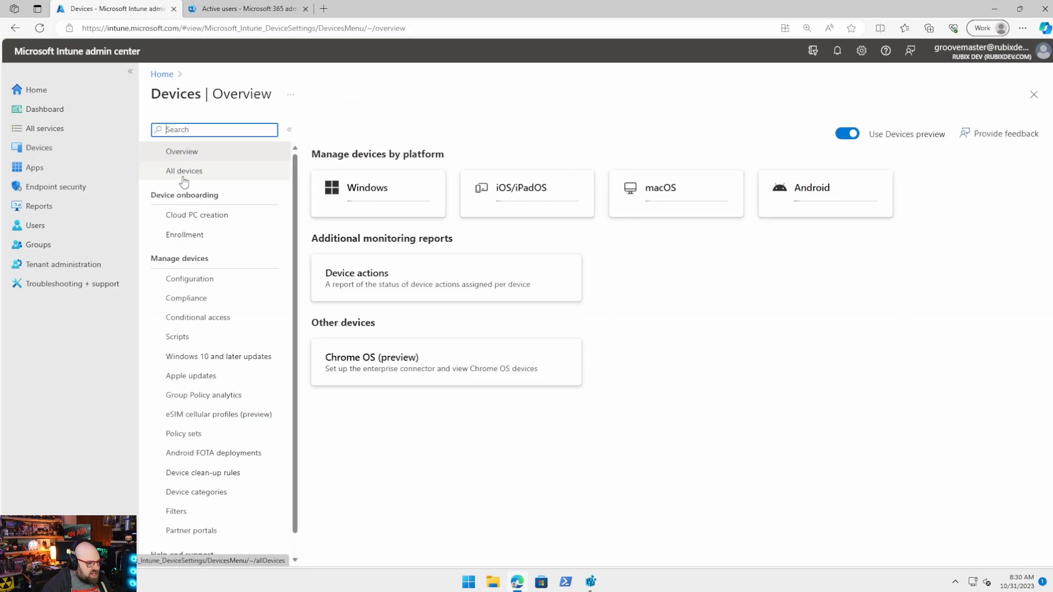
{"action": "left_click", "coordinate": [376, 207]}
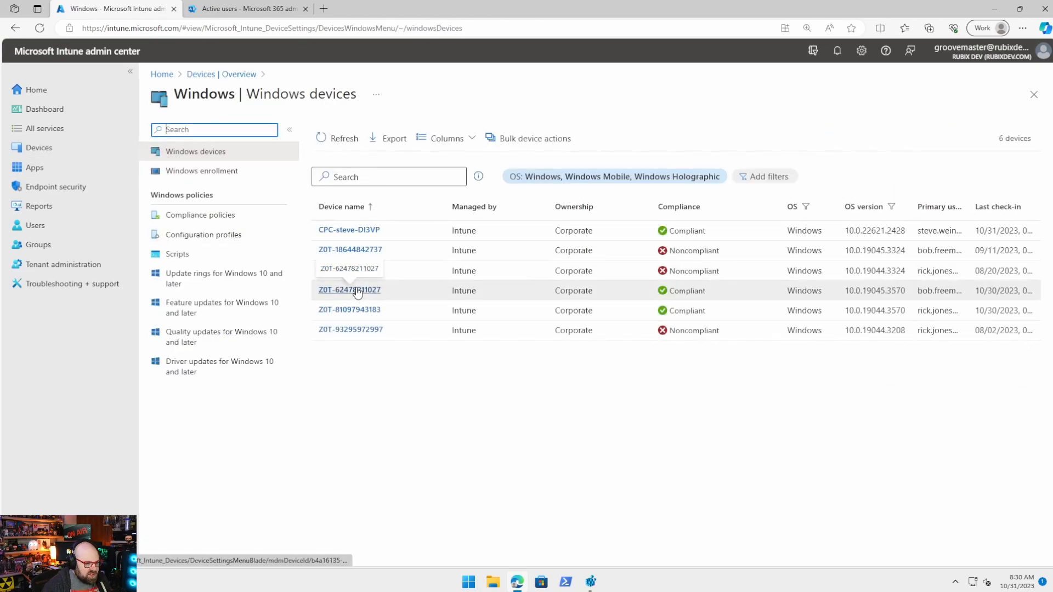
{"action": "left_click", "coordinate": [357, 290]}
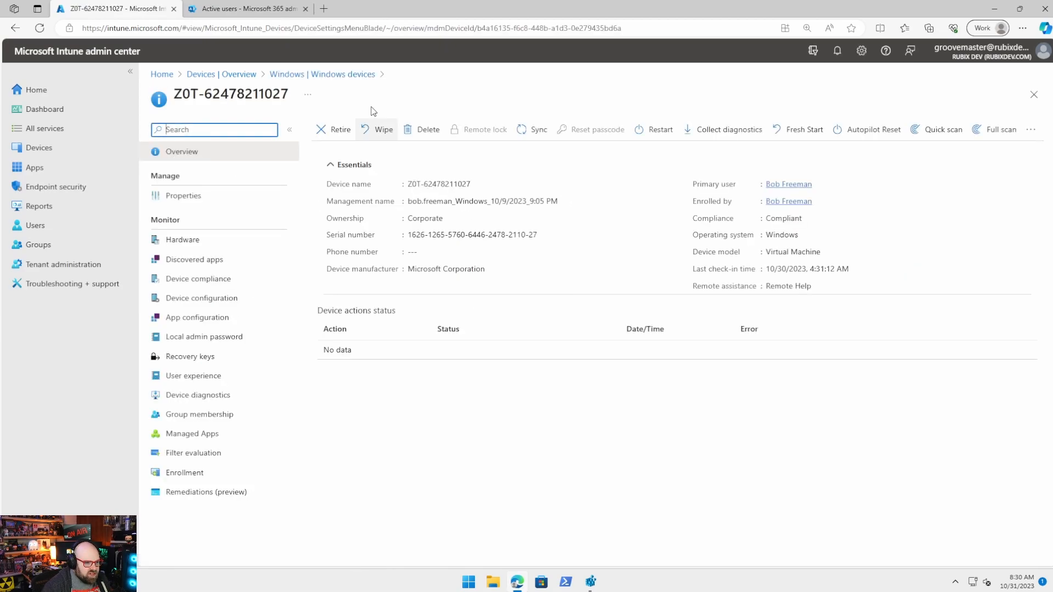
{"action": "left_click", "coordinate": [1030, 130]}
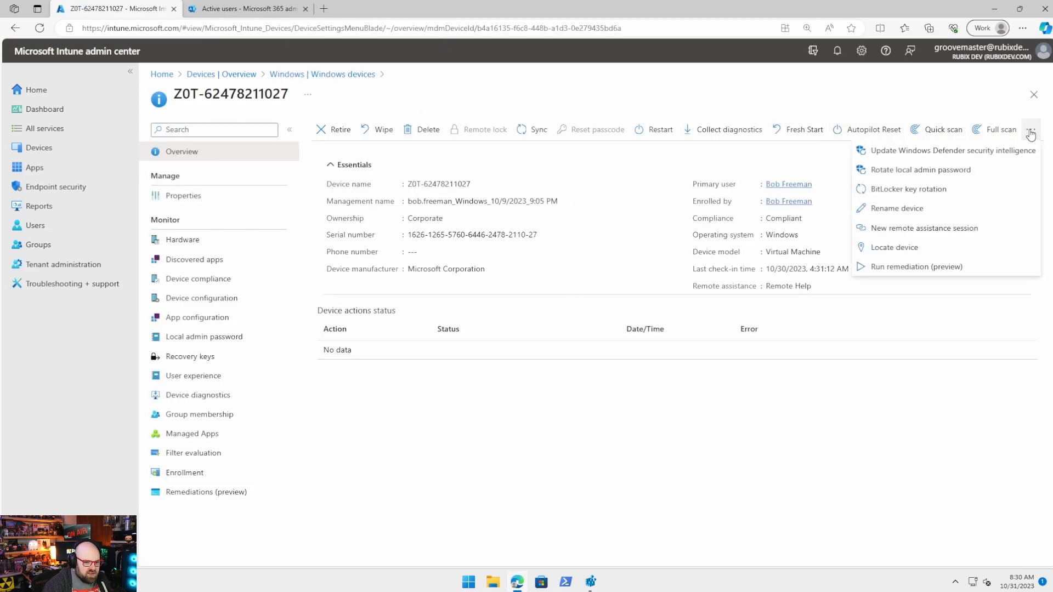
{"action": "left_click", "coordinate": [908, 232]}
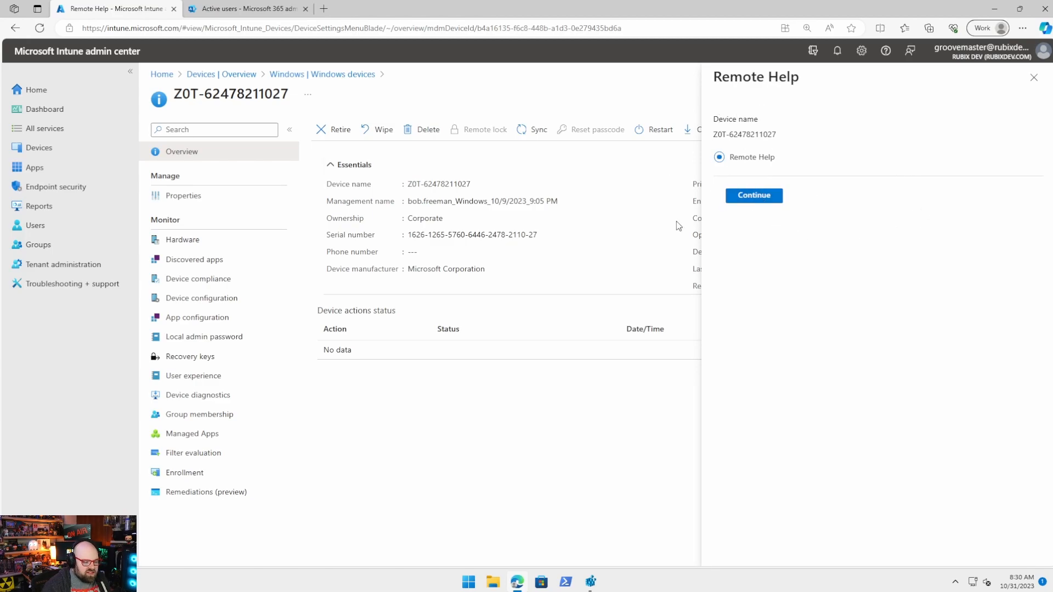
Send the Remote Help request, then close the pane after the notification error.
{"action": "left_click", "coordinate": [755, 195]}
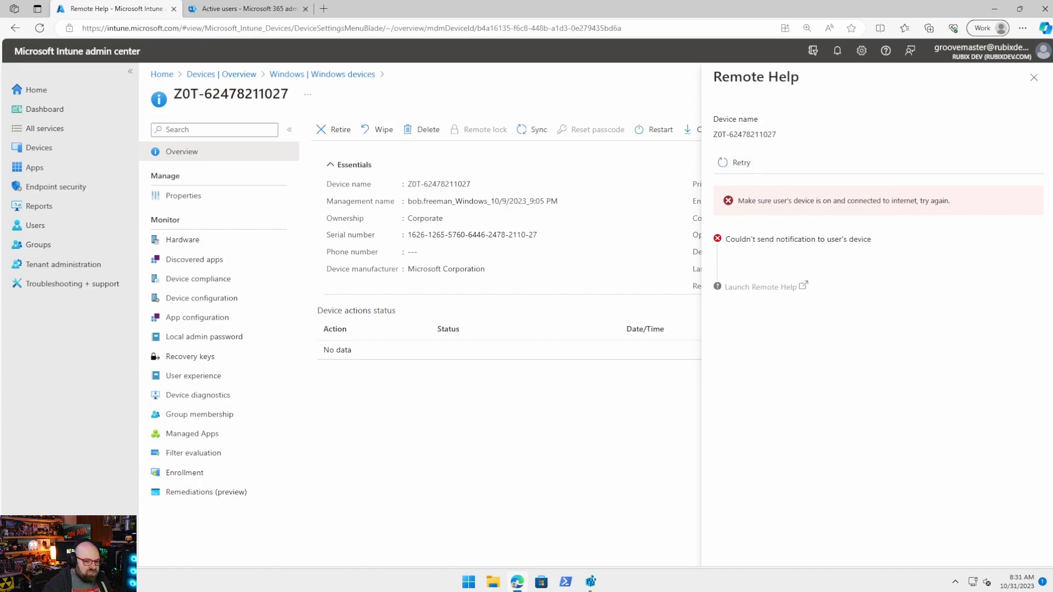
{"action": "left_click", "coordinate": [1033, 77]}
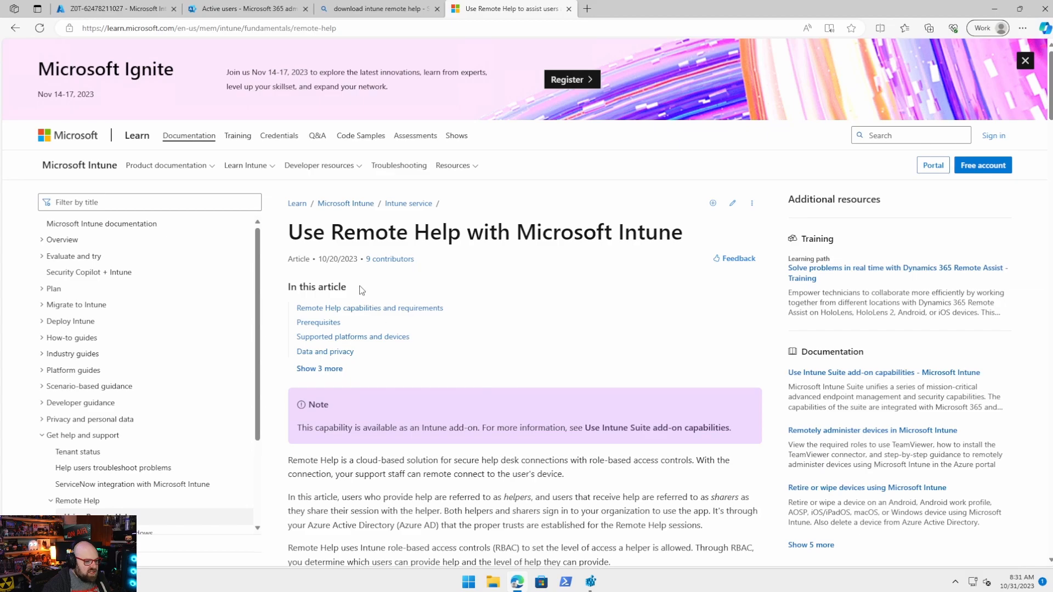
Open the Remote Help on Windows article from the Microsoft Learn sidebar.
{"action": "scroll", "coordinate": [546, 263], "scroll_direction": "down", "scroll_amount": 10}
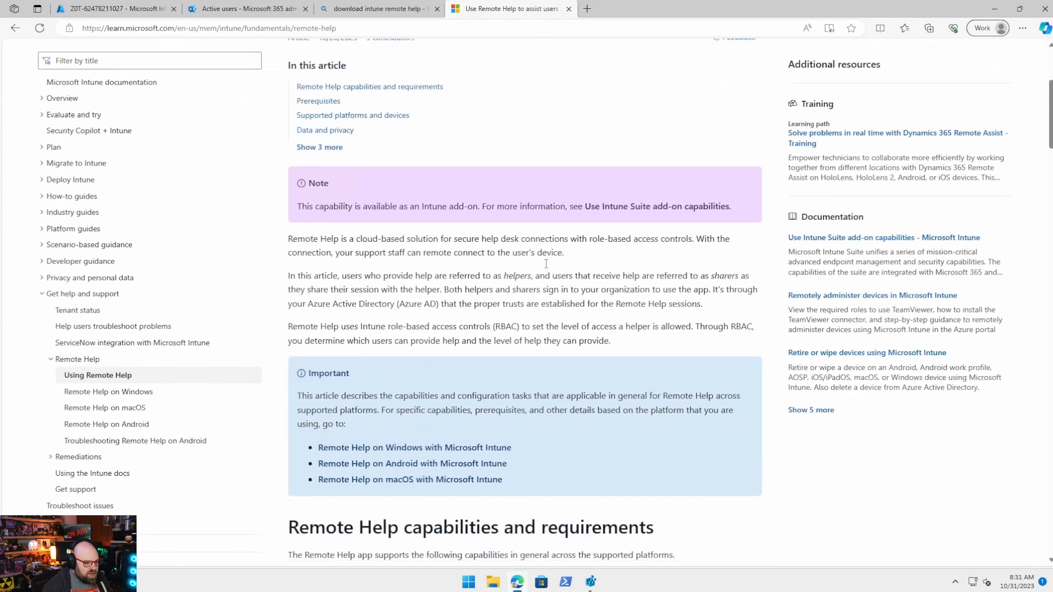
{"action": "scroll", "coordinate": [546, 264], "scroll_direction": "down", "scroll_amount": 6}
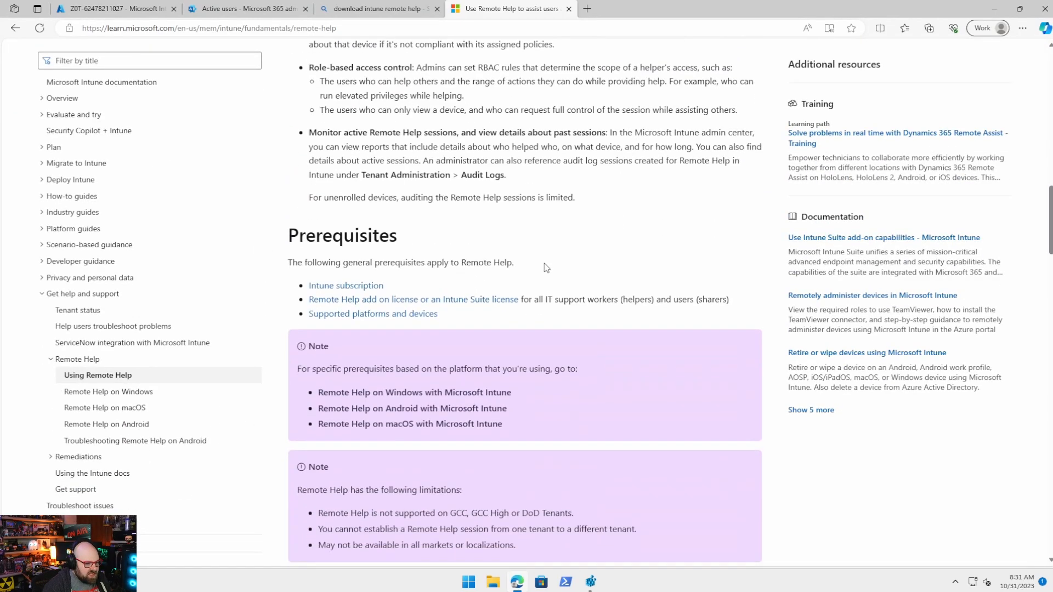
{"action": "scroll", "coordinate": [424, 253], "scroll_direction": "down", "scroll_amount": 7}
{"action": "scroll", "coordinate": [424, 253], "scroll_direction": "down", "scroll_amount": 10}
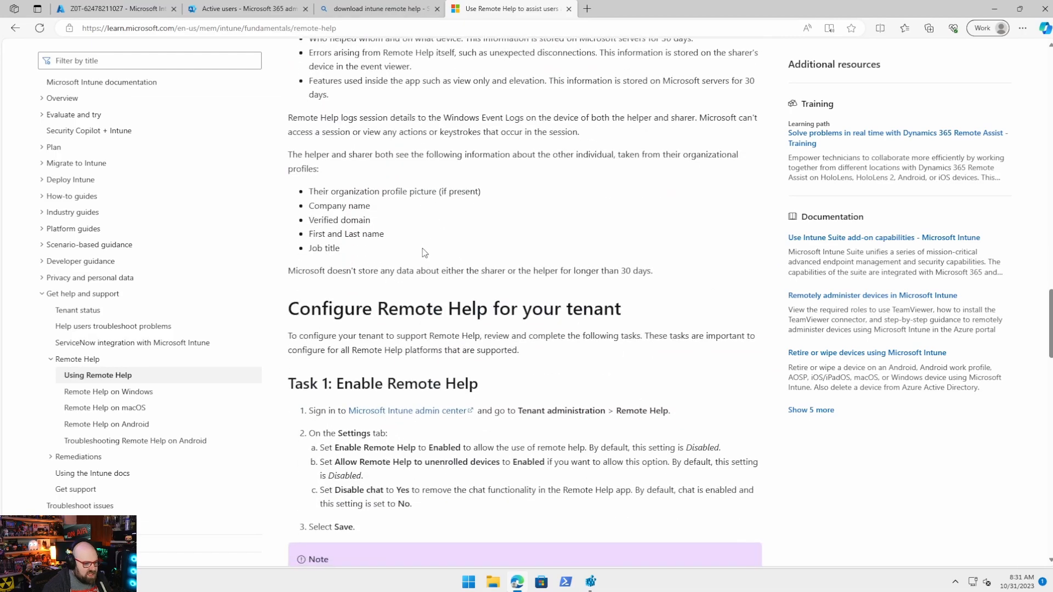
{"action": "scroll", "coordinate": [422, 249], "scroll_direction": "down", "scroll_amount": 7}
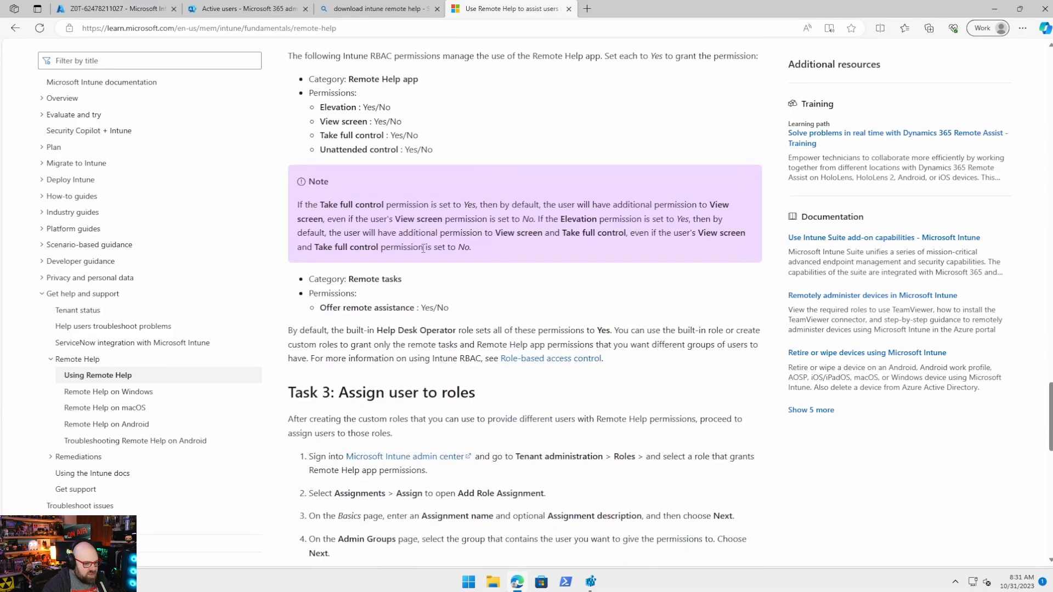
{"action": "scroll", "coordinate": [423, 248], "scroll_direction": "down", "scroll_amount": 15}
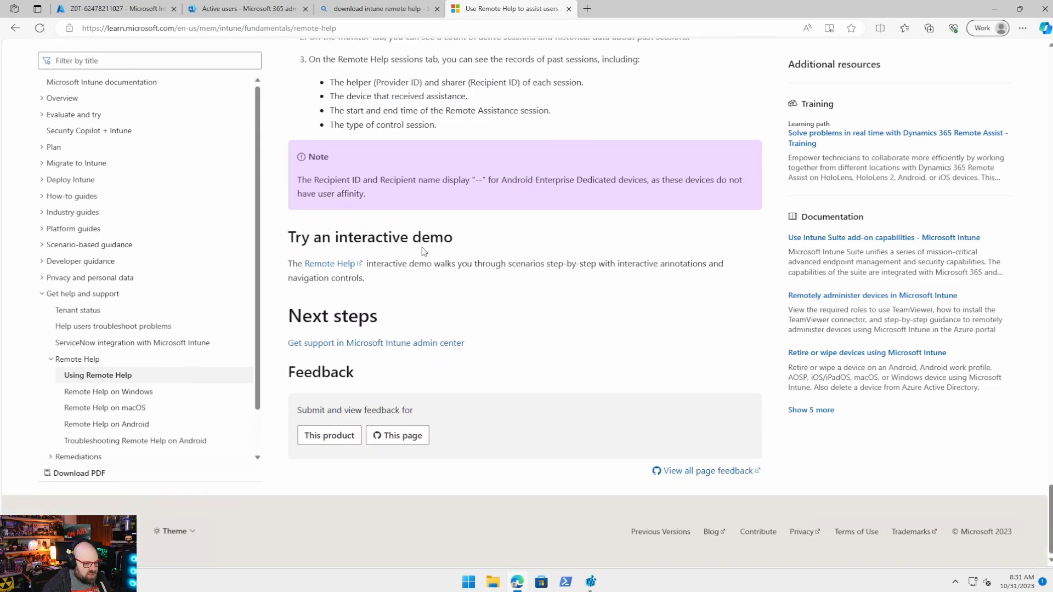
{"action": "left_click", "coordinate": [131, 393]}
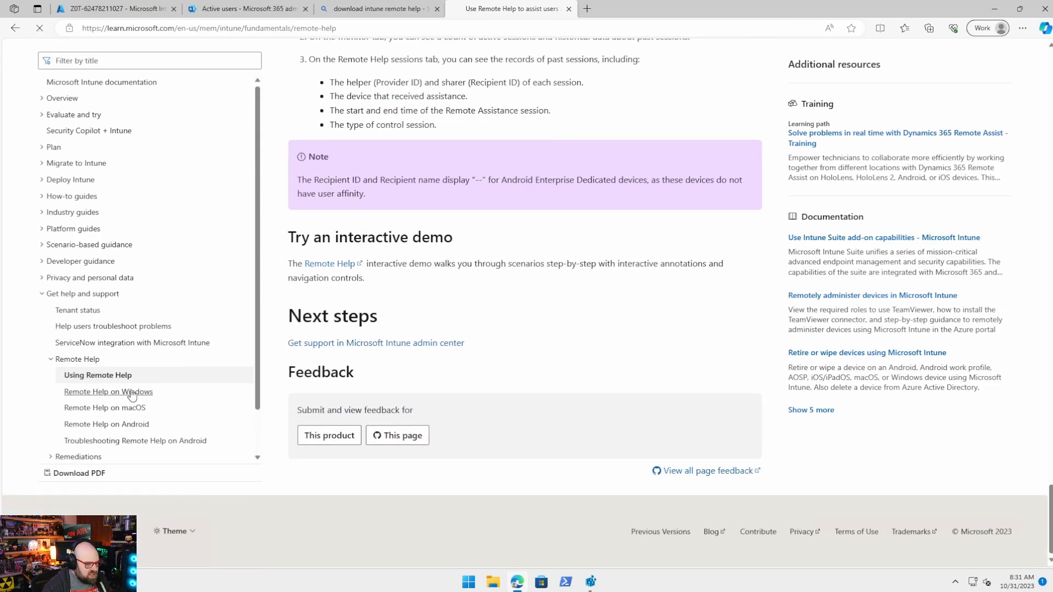
Download the installer via aka.ms/downloadremotehelp in Install and update, then minimize Edge.
{"action": "left_click", "coordinate": [431, 338]}
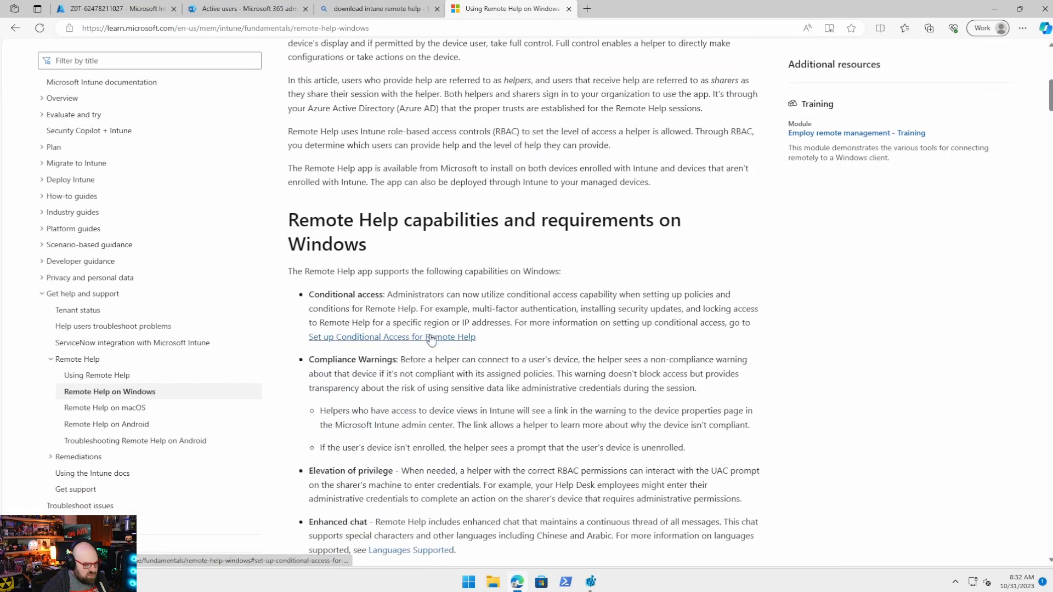
{"action": "scroll", "coordinate": [431, 338], "scroll_direction": "up", "scroll_amount": 5}
{"action": "left_click", "coordinate": [335, 146]}
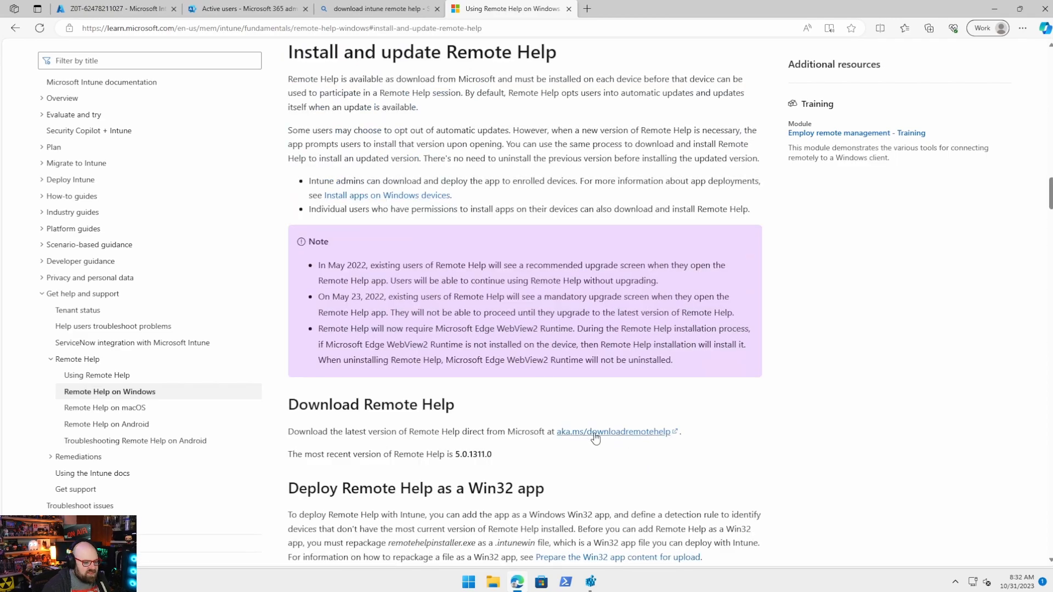
{"action": "left_click", "coordinate": [622, 436]}
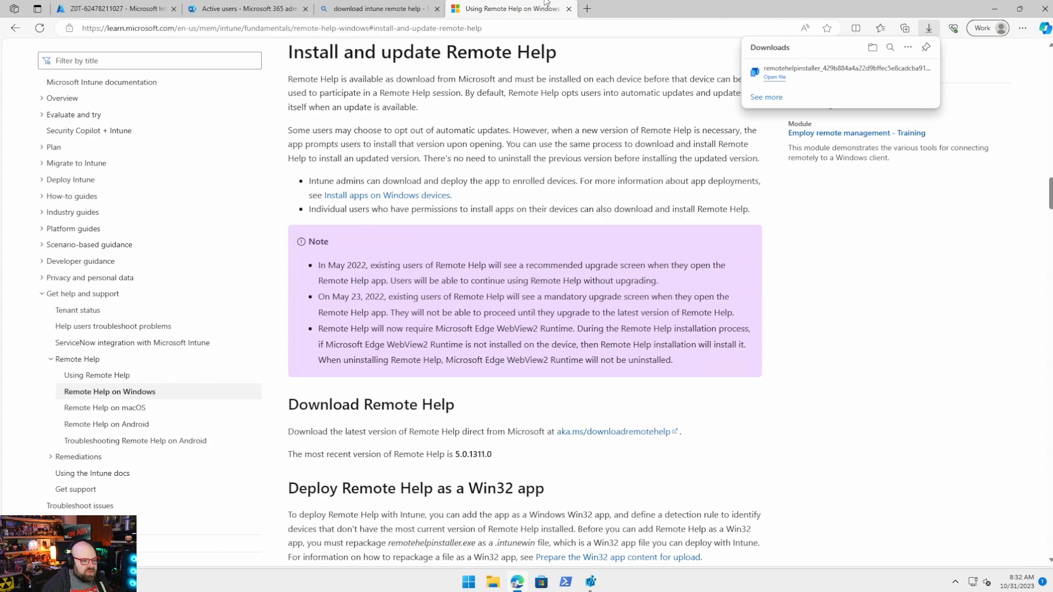
{"action": "left_click", "coordinate": [994, 9]}
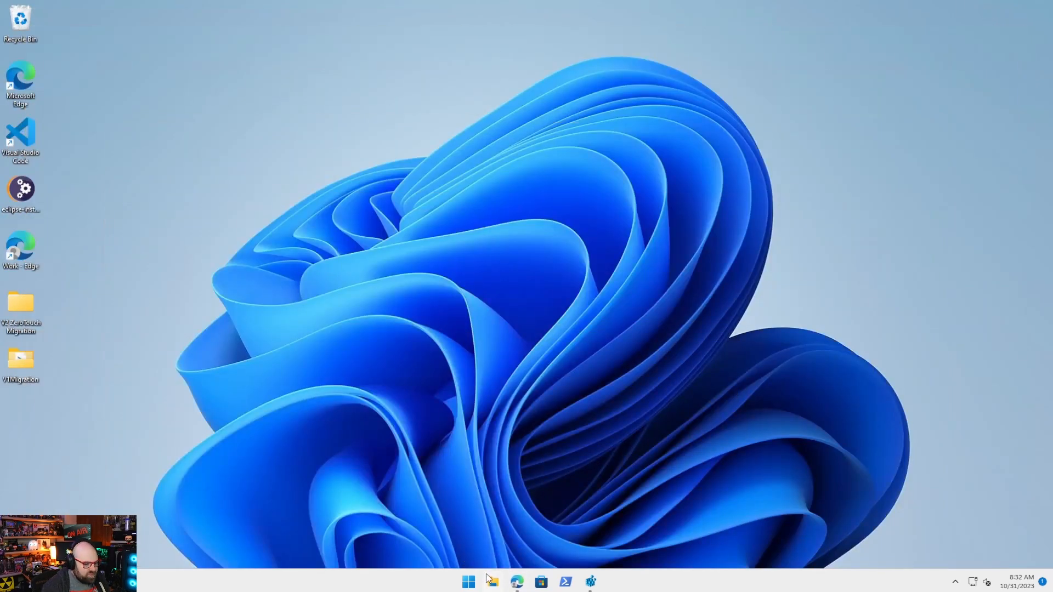
Open the C:\Win32\Remote Help folder in File Explorer.
{"action": "left_click", "coordinate": [491, 582]}
{"action": "left_click", "coordinate": [362, 210]}
{"action": "type", "text": "c"}
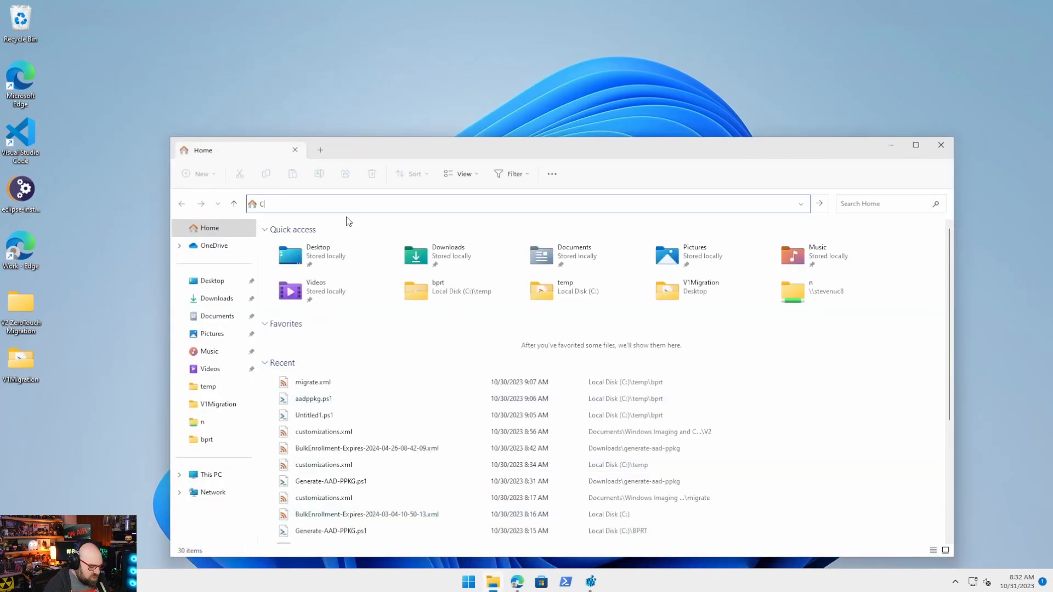
{"action": "type", "text": ":\\win32"}
{"action": "key", "text": "Return"}
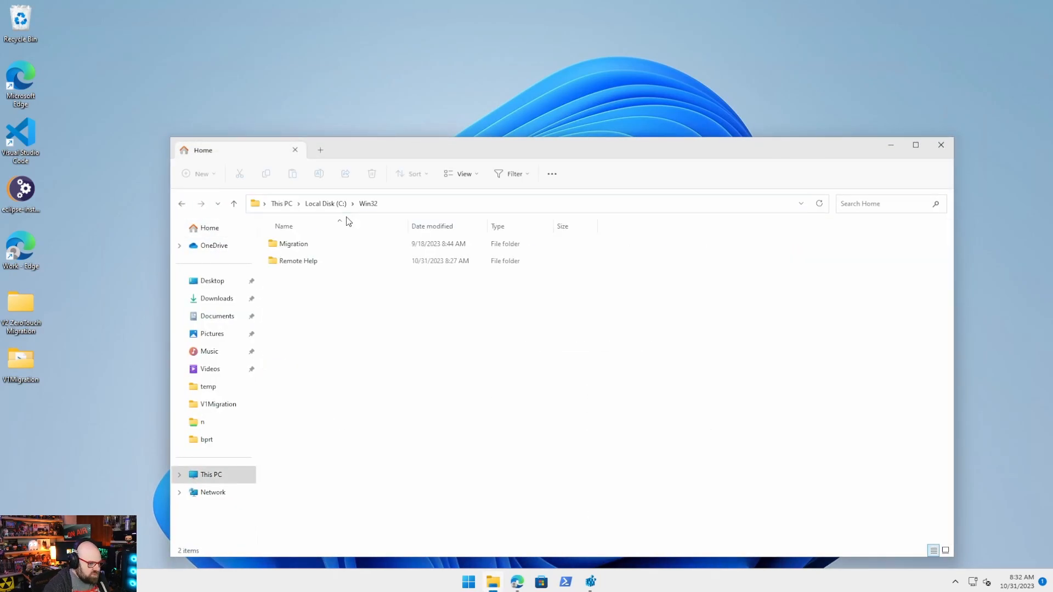
{"action": "double_click", "coordinate": [319, 262]}
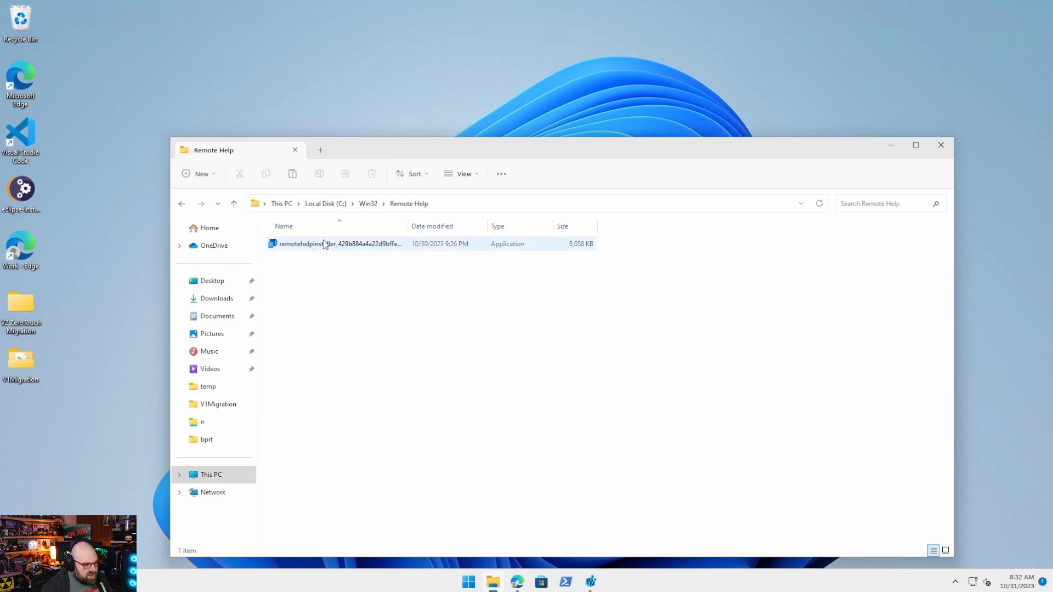
Rename the downloaded installer to remotehelpinstaller.exe by removing the hash from its name.
{"action": "left_click_drag", "start_coordinate": [408, 227], "coordinate": [565, 226]}
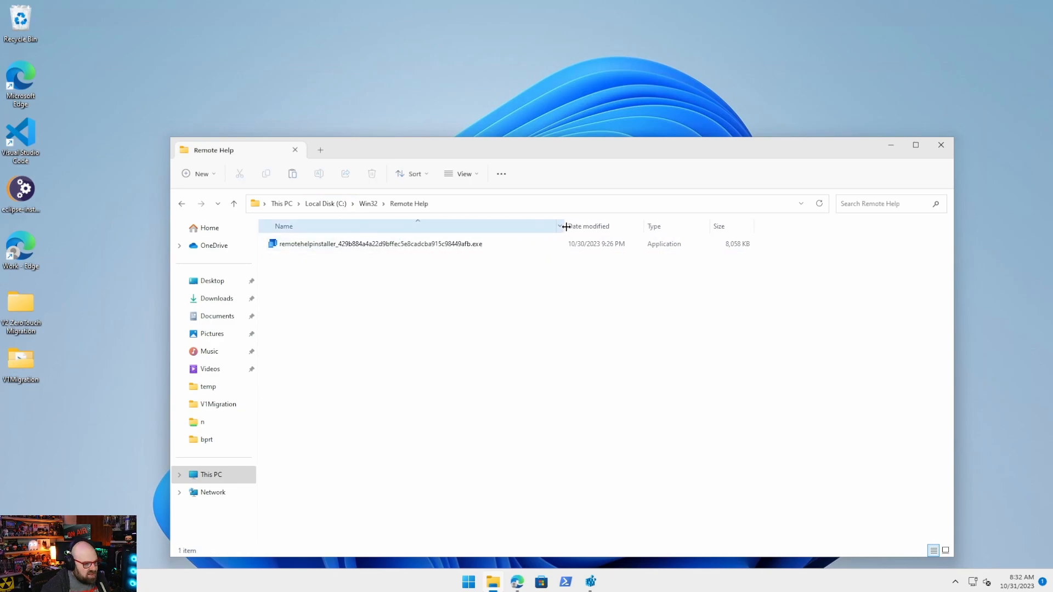
{"action": "left_click", "coordinate": [400, 247]}
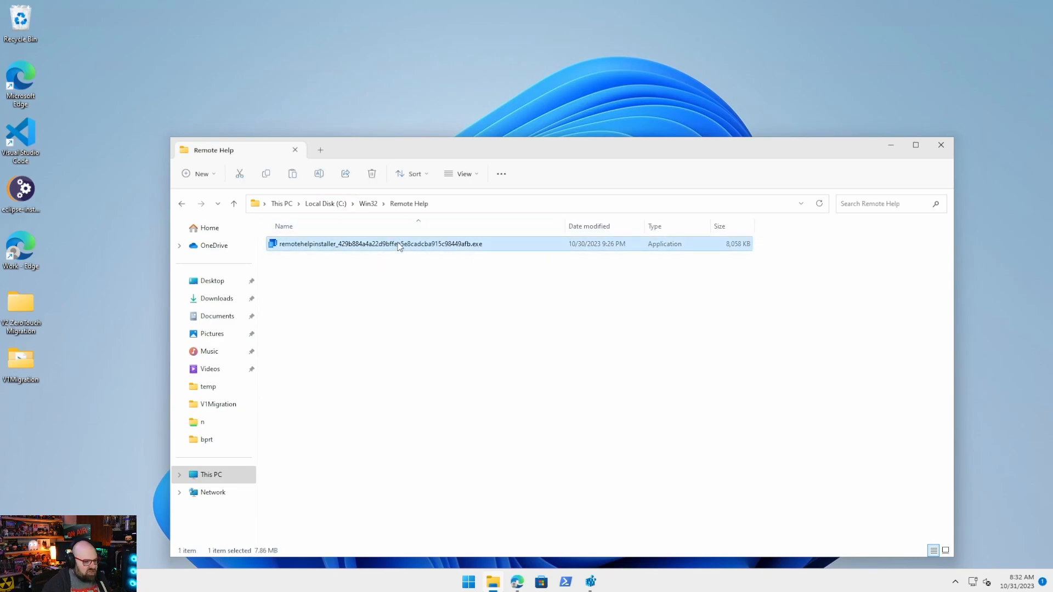
{"action": "left_click", "coordinate": [381, 247]}
{"action": "left_click", "coordinate": [379, 244]}
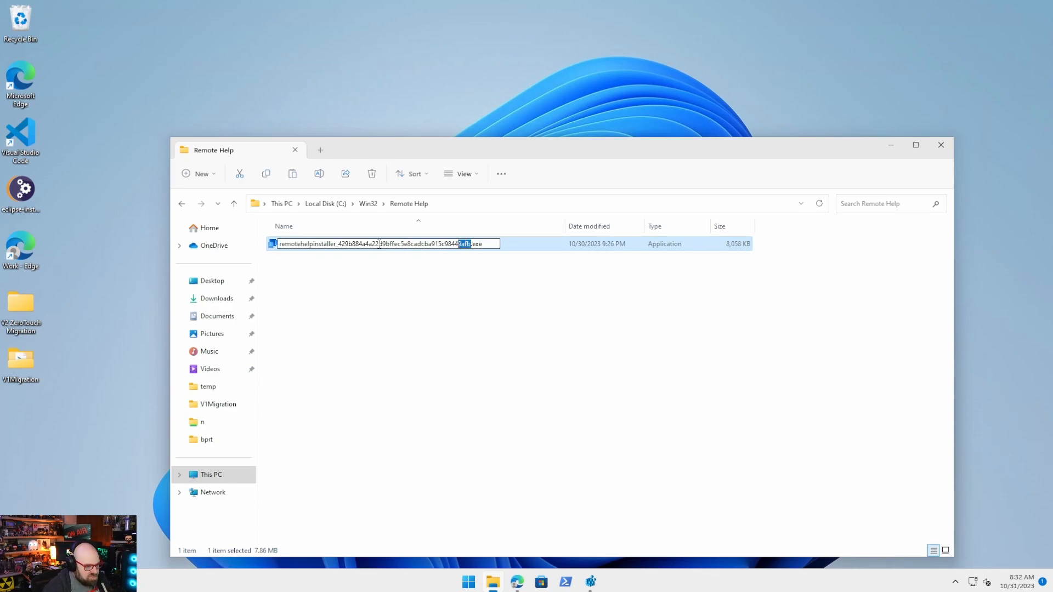
{"action": "key", "text": "shift+Left"}
{"action": "key", "text": "shift+Left"}
{"action": "key", "text": "shift+Left"}
{"action": "key", "text": "shift+Left"}
{"action": "key", "text": "shift+Left"}
{"action": "key", "text": "shift+Left"}
{"action": "key", "text": "shift+Left"}
{"action": "key", "text": "shift+Left"}
{"action": "key", "text": "shift+Left"}
{"action": "key", "text": "shift+Left"}
{"action": "key", "text": "shift+Left"}
{"action": "key", "text": "shift+Left"}
{"action": "key", "text": "shift+Left"}
{"action": "key", "text": "shift+Left"}
{"action": "key", "text": "shift+Left"}
{"action": "key", "text": "shift+Left"}
{"action": "key", "text": "shift+Left"}
{"action": "key", "text": "shift+Left"}
{"action": "key", "text": "shift+Left"}
{"action": "key", "text": "shift+Left"}
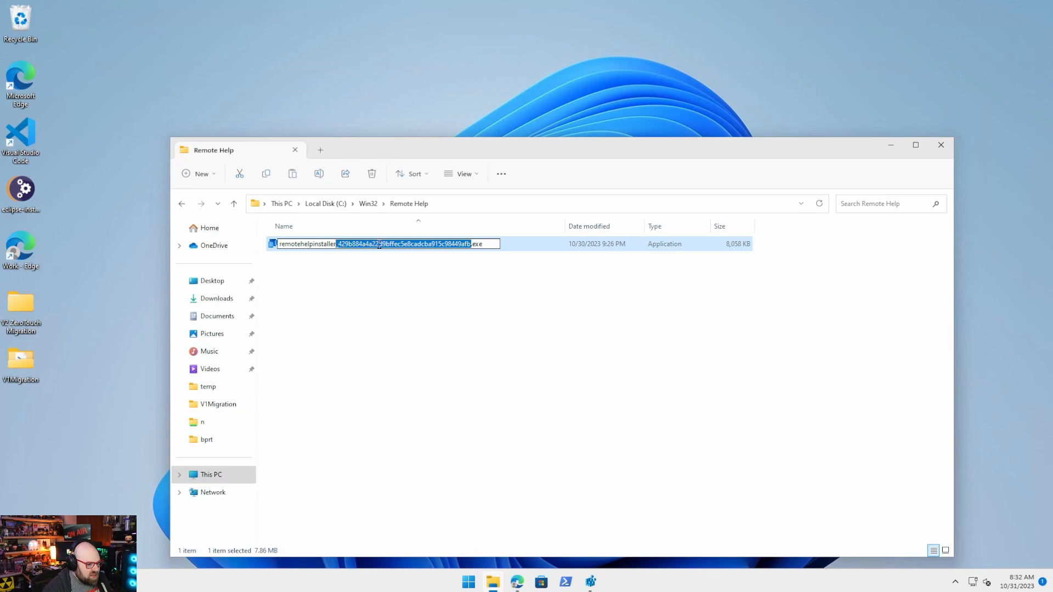
{"action": "key", "text": "BackSpace"}
{"action": "key", "text": "Return"}
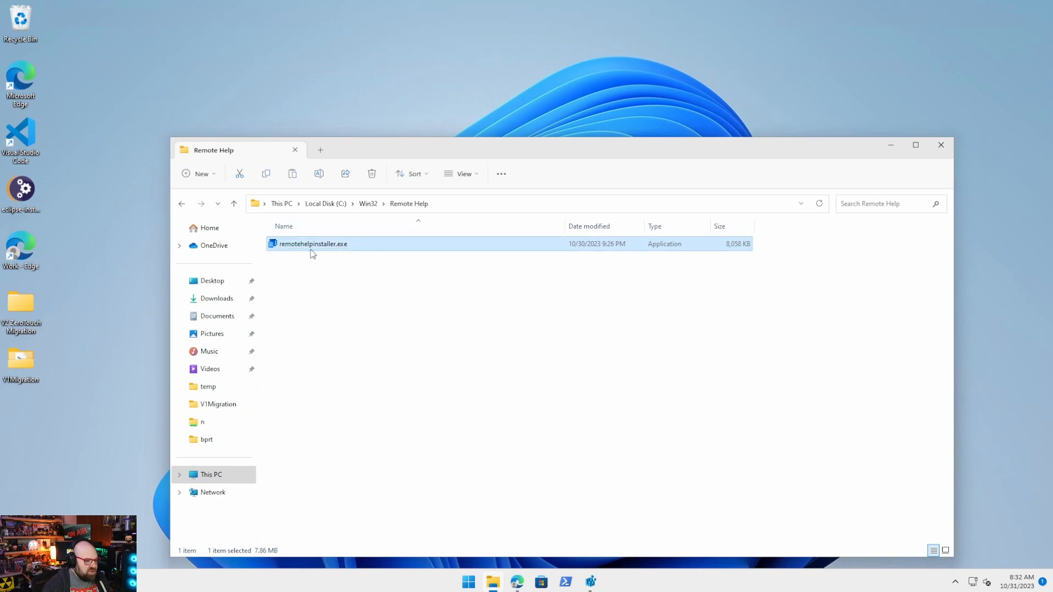
{"action": "left_click_drag", "start_coordinate": [428, 147], "coordinate": [413, 85]}
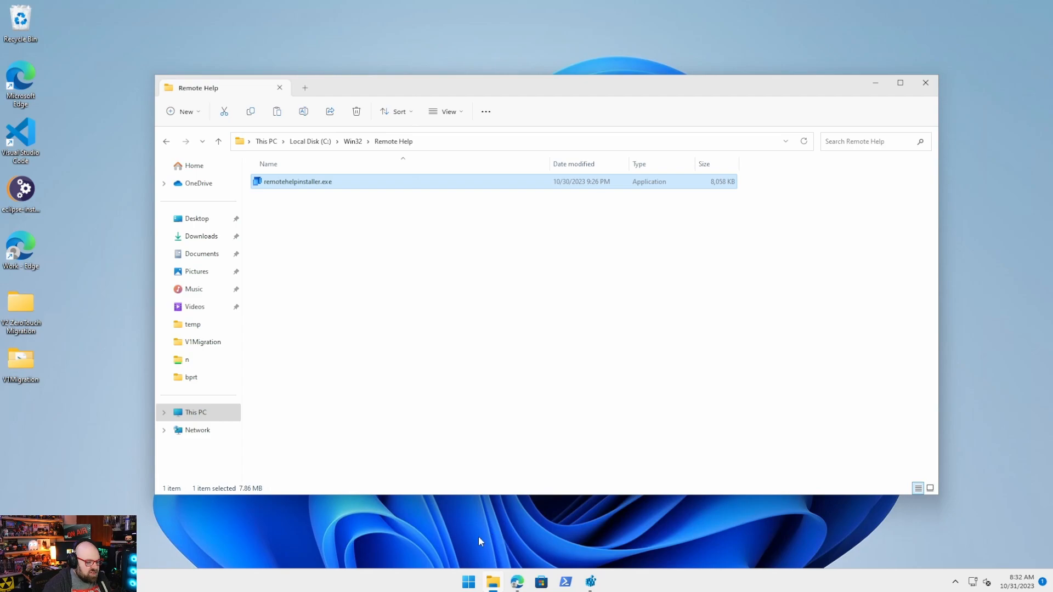
{"action": "left_click", "coordinate": [571, 586]}
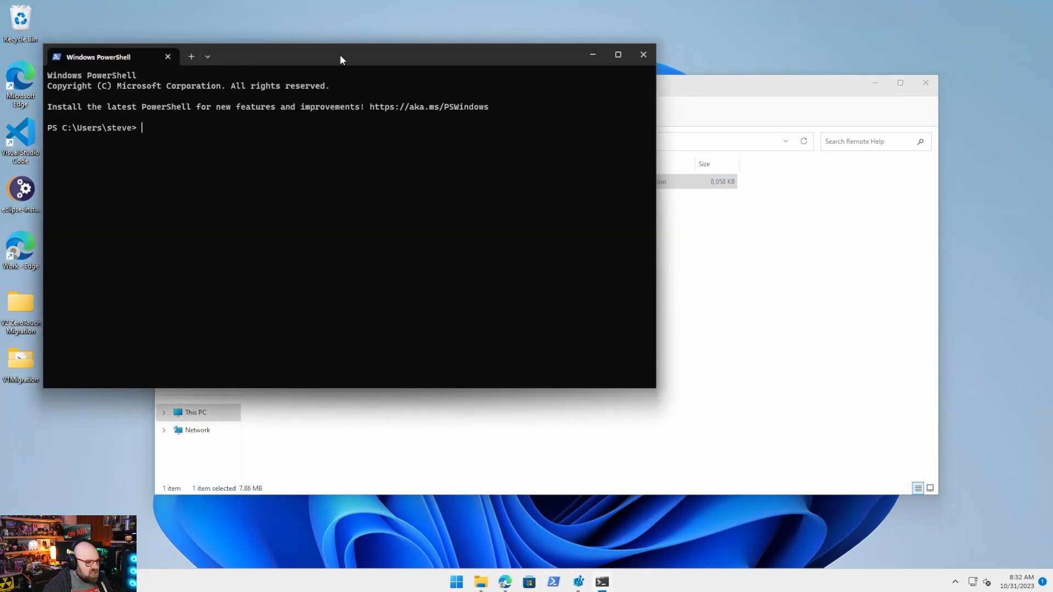
Begin an IntuneWinAppUtil.exe command with source folder C:\Win32\Remote Help\.
{"action": "left_click_drag", "start_coordinate": [340, 55], "coordinate": [387, 234]}
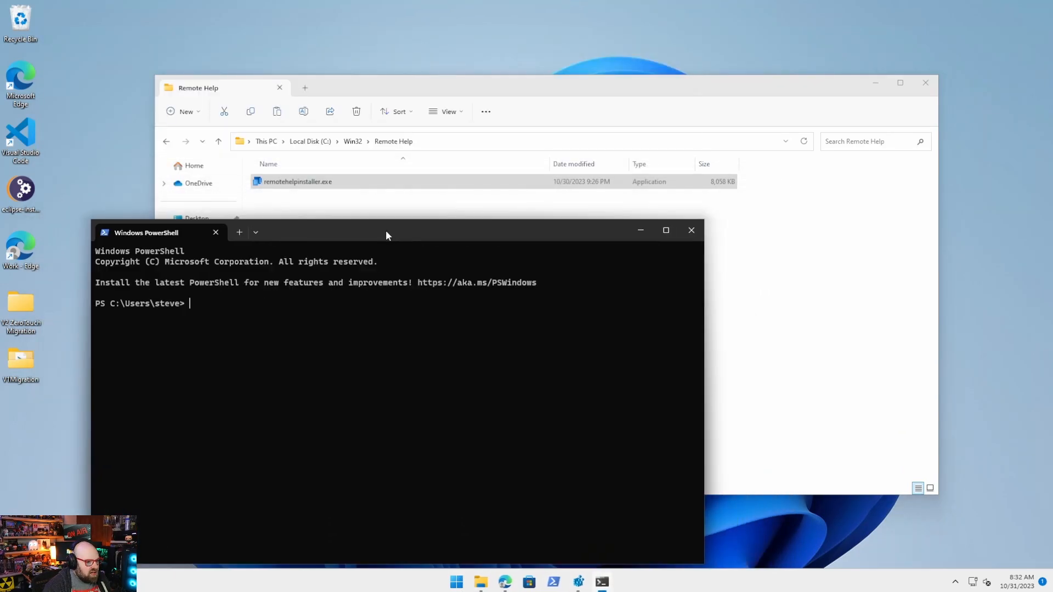
{"action": "type", "text": "C:\\M<"}
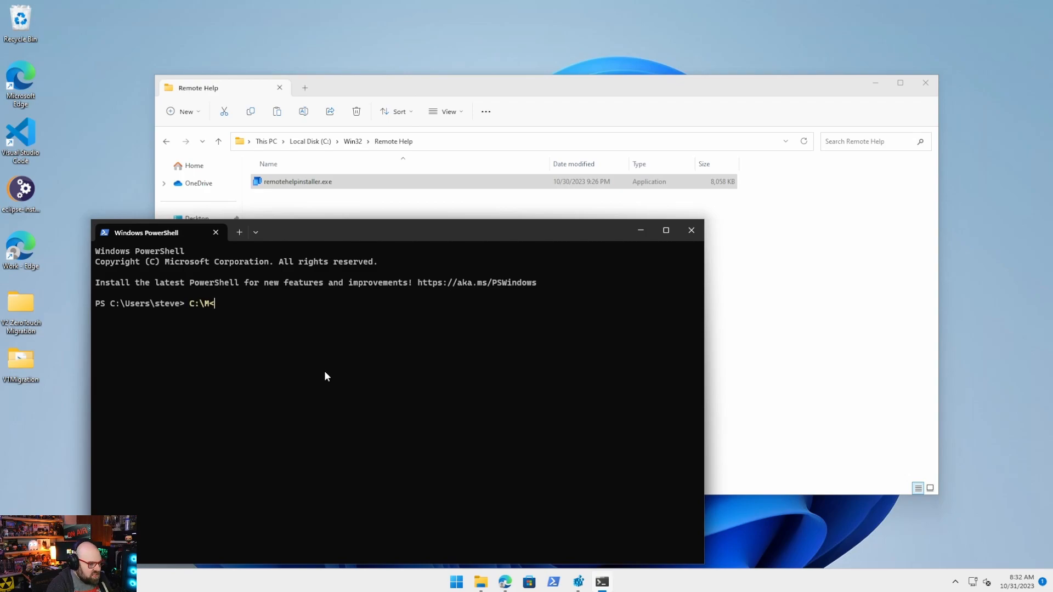
{"action": "key", "text": "Tab"}
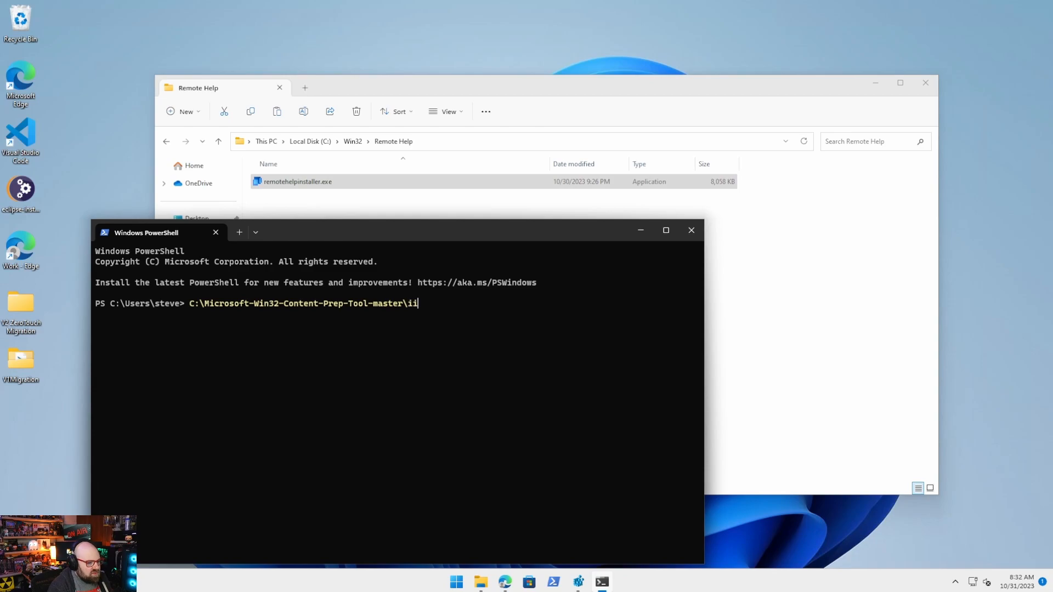
{"action": "type", "text": "in"}
{"action": "key", "text": "Tab"}
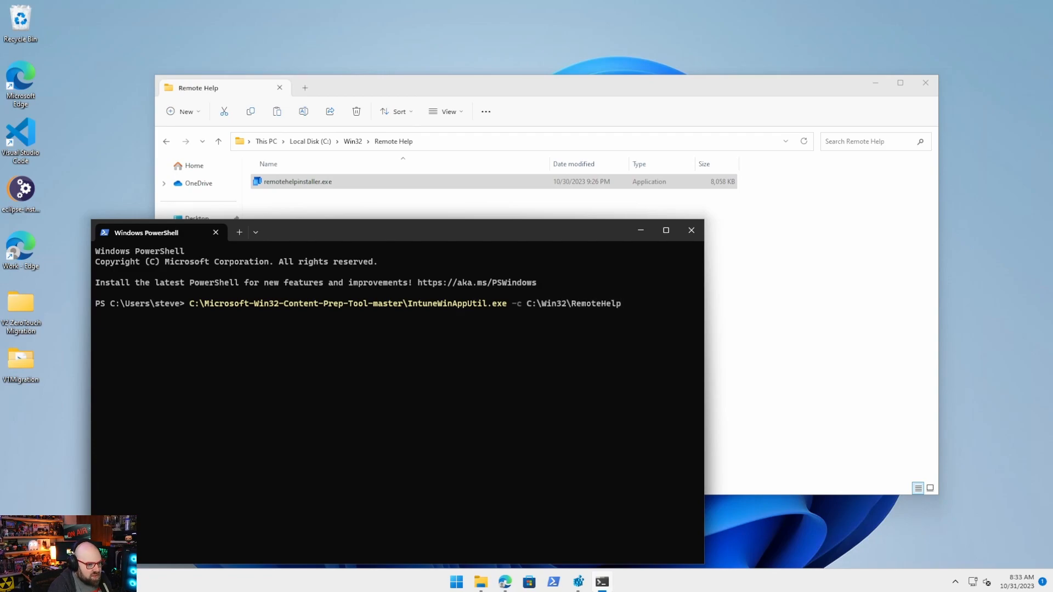
{"action": "key", "text": "Tab"}
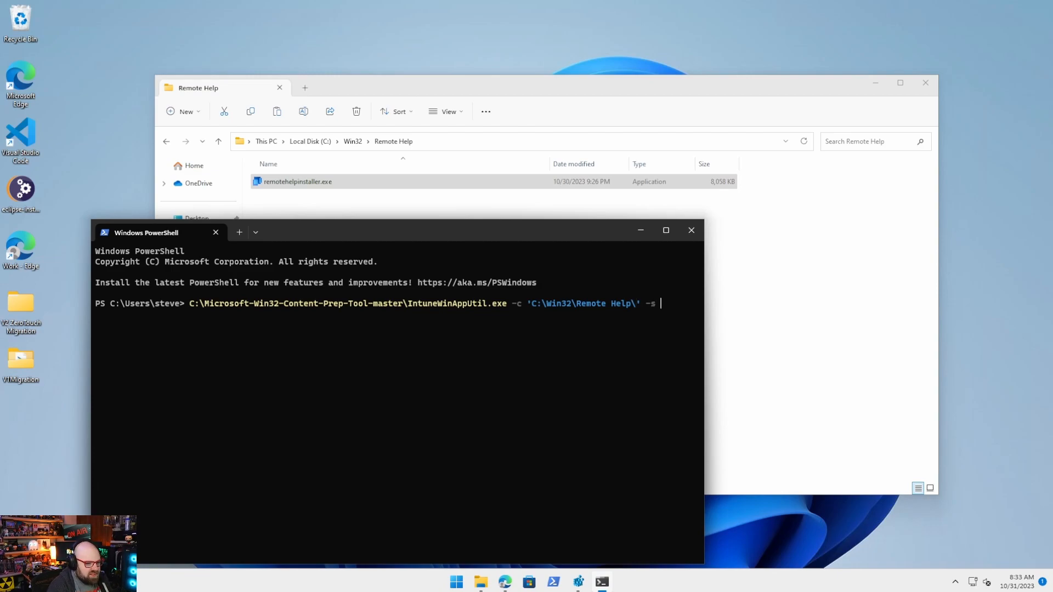
Add setup file remotehelpinstaller.exe and output C:\Win32\Remote Help\, run it, and verify the .intunewin.
{"action": "type", "text": "-s remote hel"}
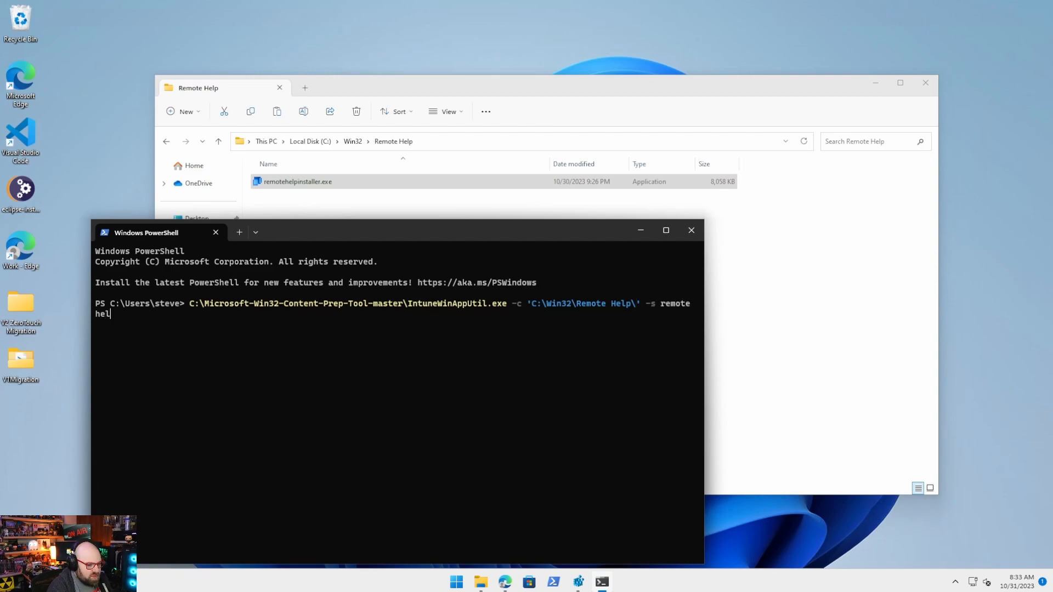
{"action": "type", "text": "pinstaller.exe -o"}
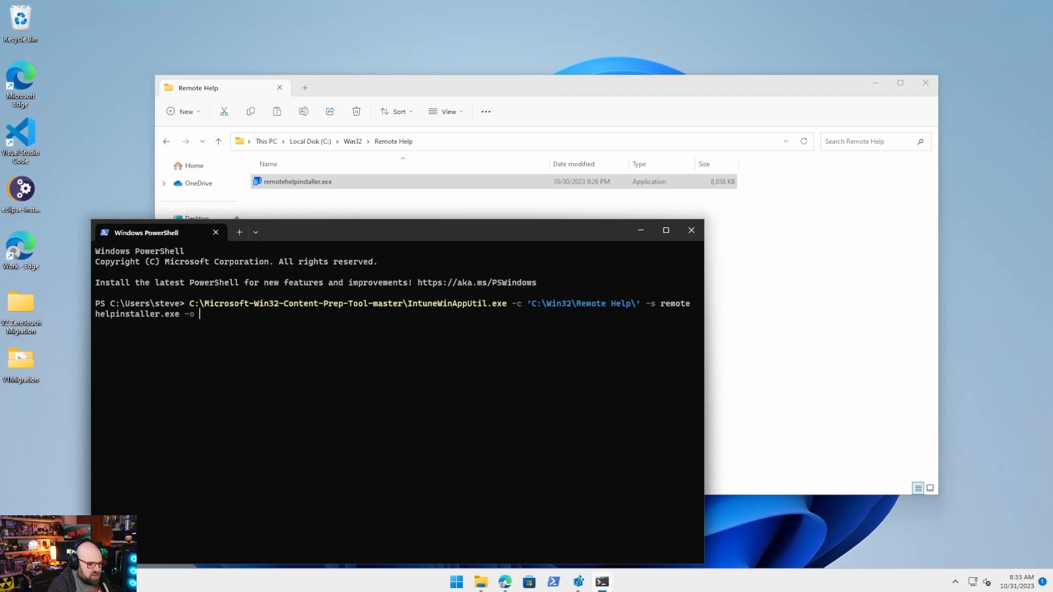
{"action": "type", "text": "Wi"}
{"action": "key", "text": "Tab"}
{"action": "type", "text": "R"}
{"action": "key", "text": "Tab"}
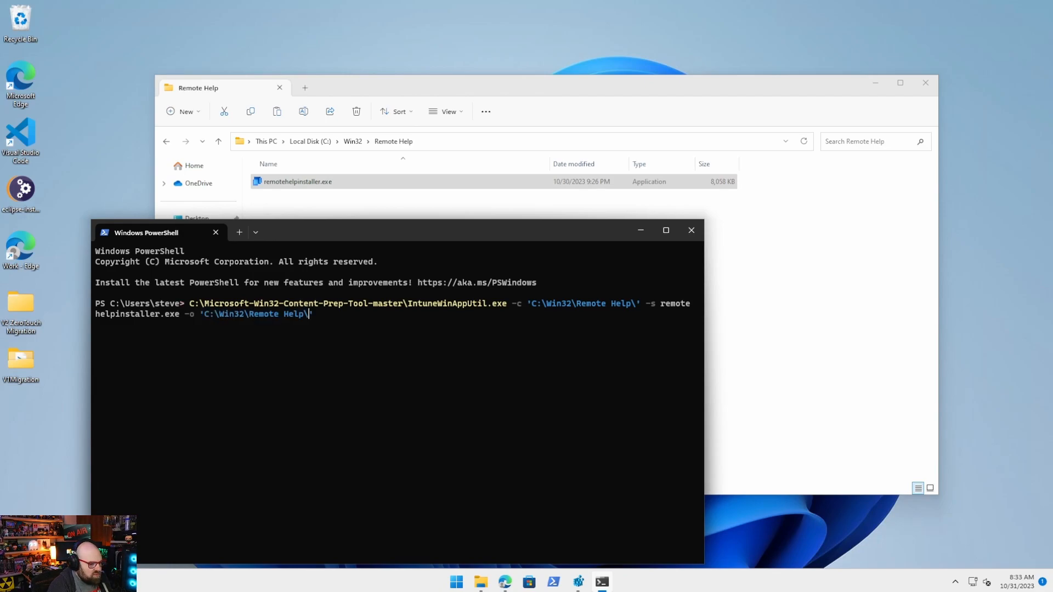
{"action": "key", "text": "Return"}
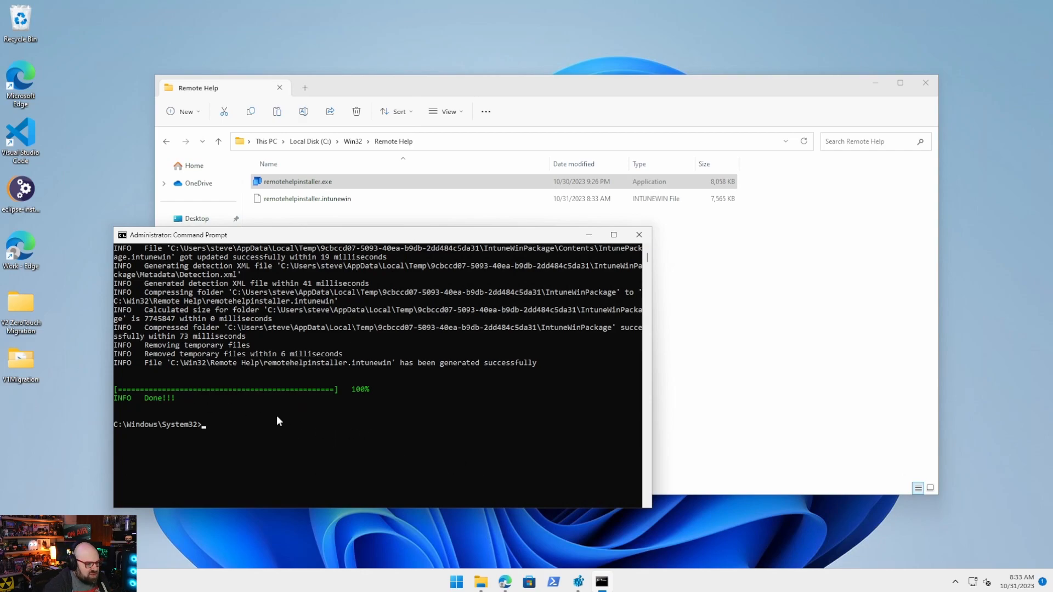
{"action": "left_click", "coordinate": [317, 199]}
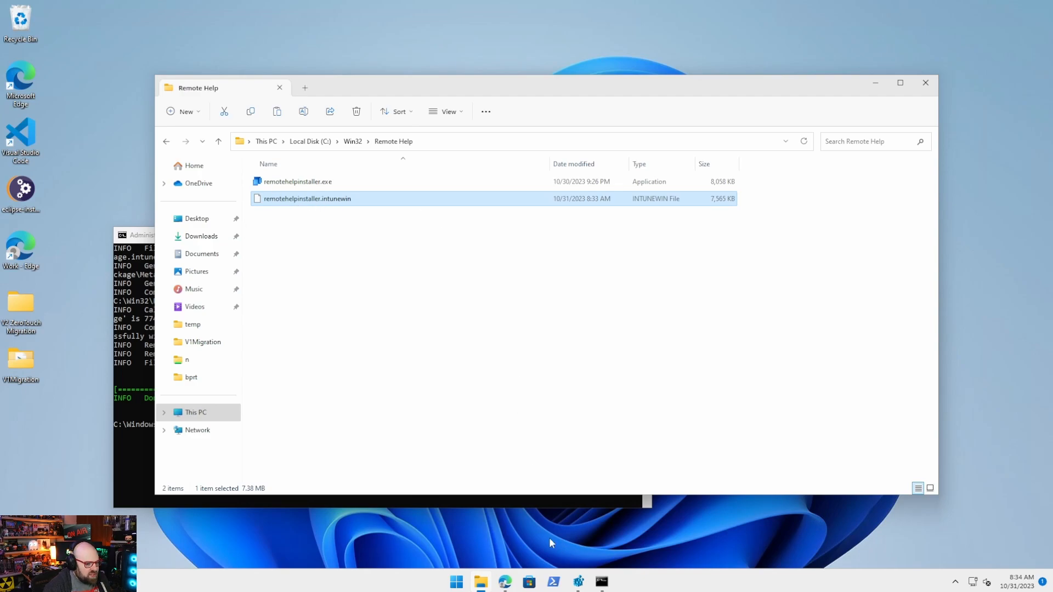
{"action": "left_click", "coordinate": [504, 581]}
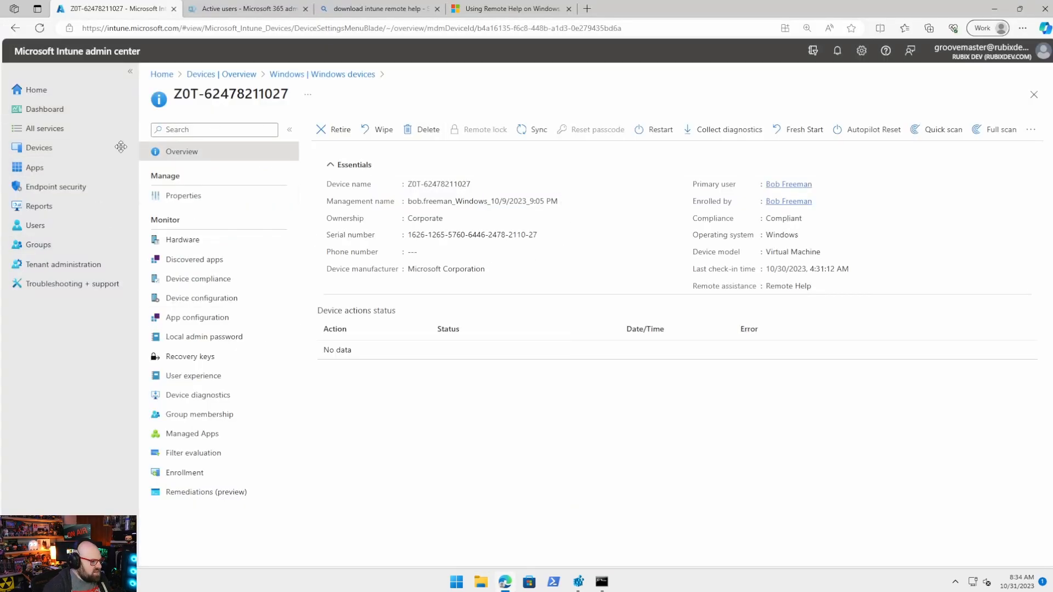
Start adding a Windows app (Win32) under Apps > Windows.
{"action": "left_click", "coordinate": [74, 167]}
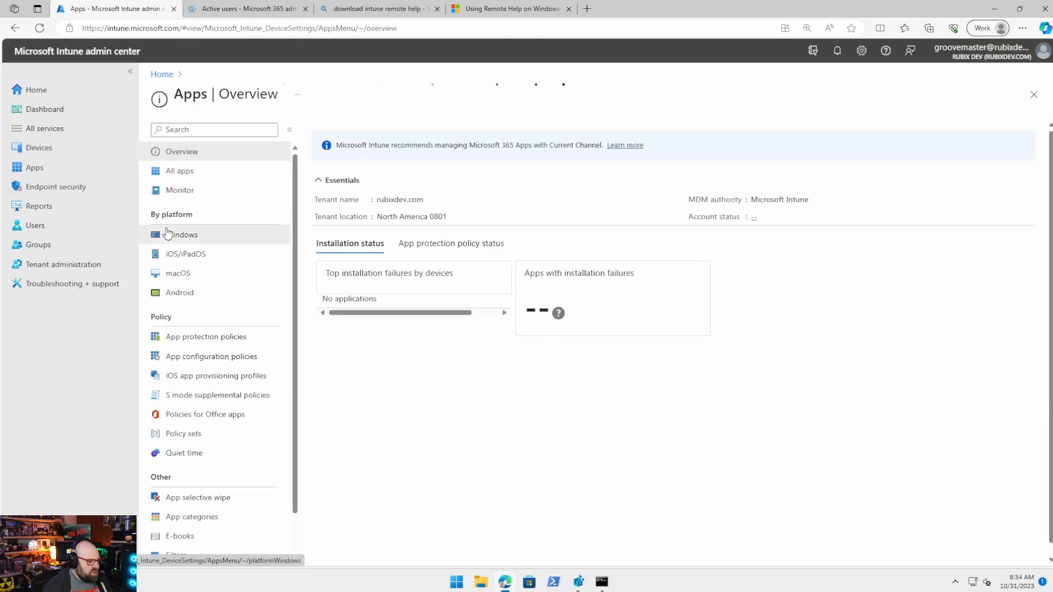
{"action": "left_click", "coordinate": [162, 231]}
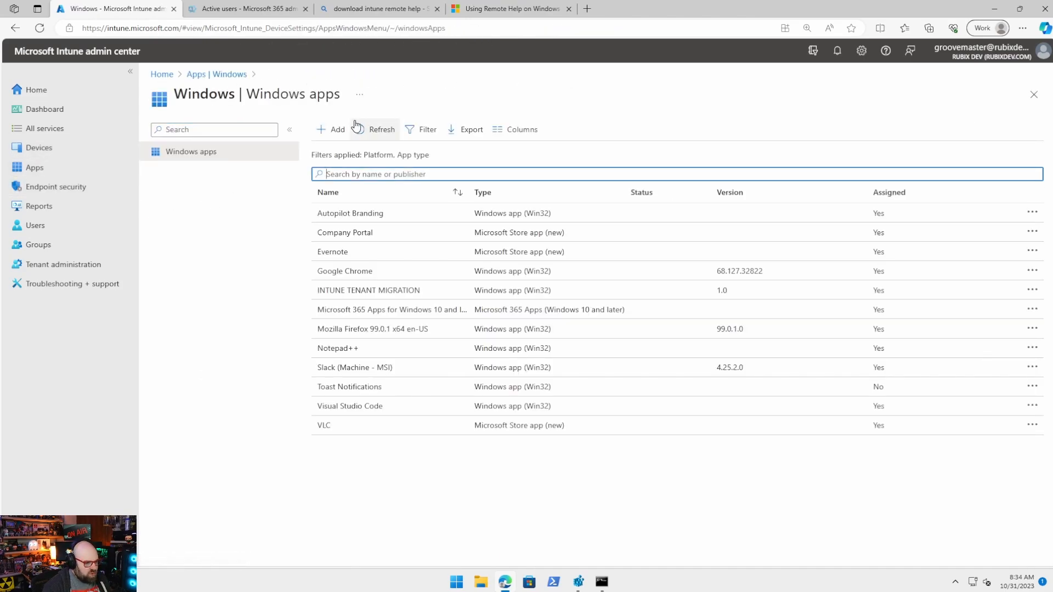
{"action": "left_click", "coordinate": [336, 131]}
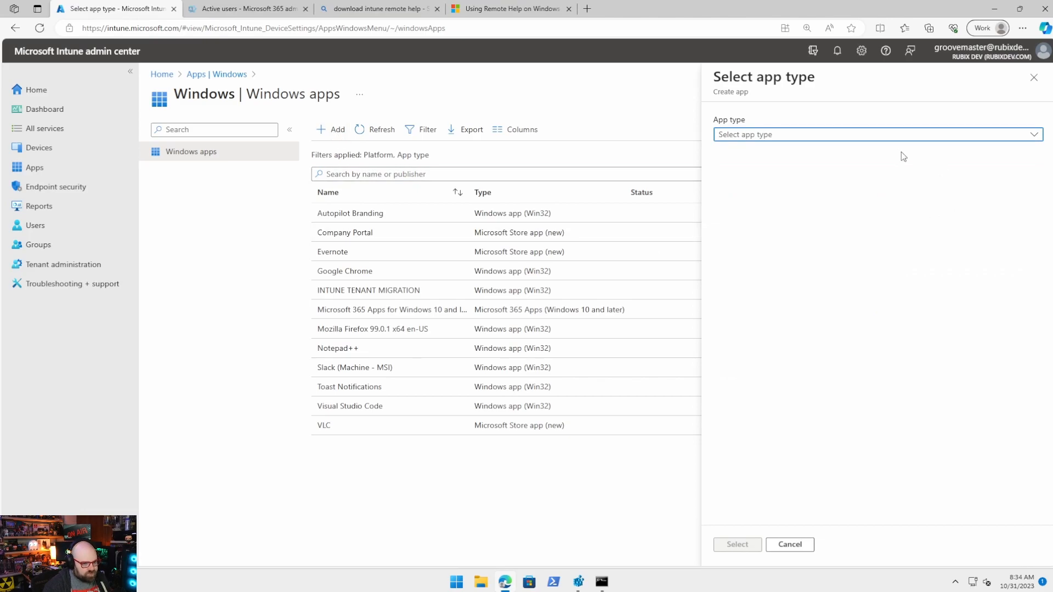
{"action": "left_click", "coordinate": [887, 137]}
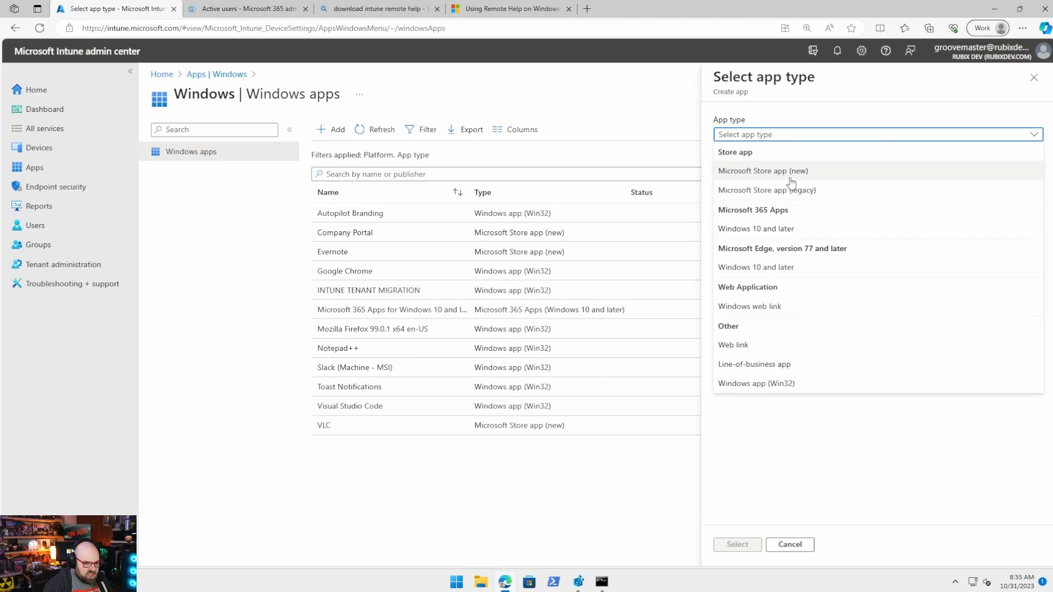
{"action": "left_click", "coordinate": [787, 389]}
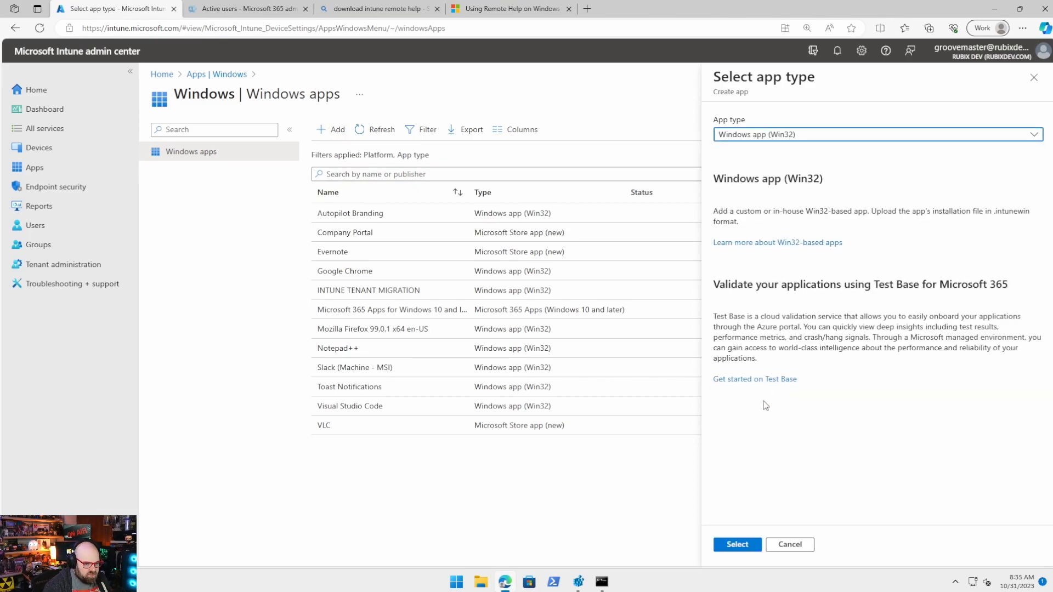
{"action": "left_click", "coordinate": [752, 545]}
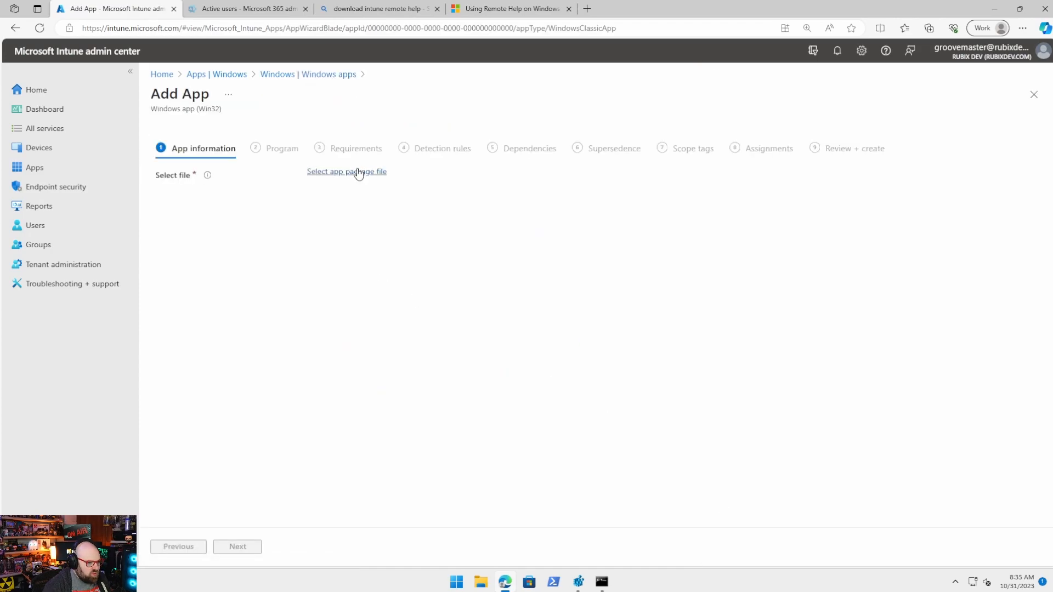
Load remotehelpinstaller.intunewin from C:\Win32\Remote Help as the app package file.
{"action": "left_click", "coordinate": [357, 172]}
{"action": "left_click", "coordinate": [767, 129]}
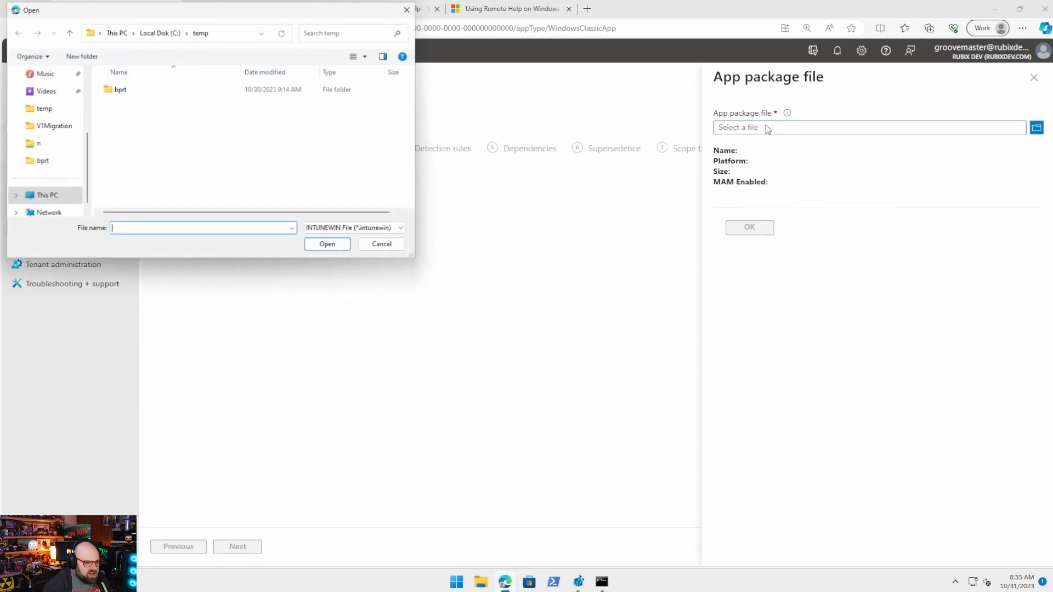
{"action": "left_click", "coordinate": [244, 36]}
{"action": "type", "text": "C:\\"}
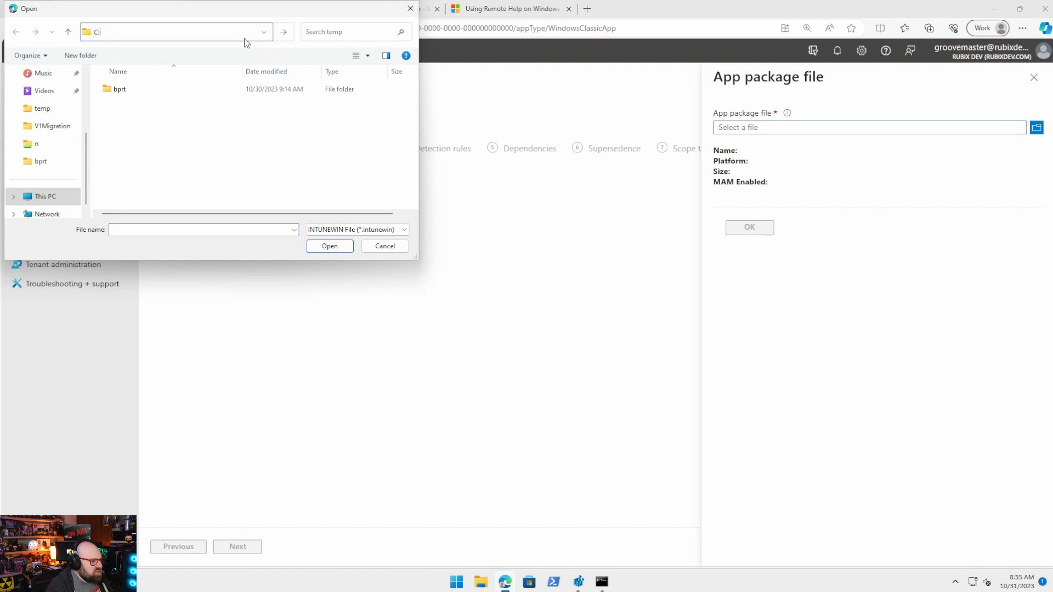
{"action": "type", "text": "Win32\\Remote Help"}
{"action": "key", "text": "Return"}
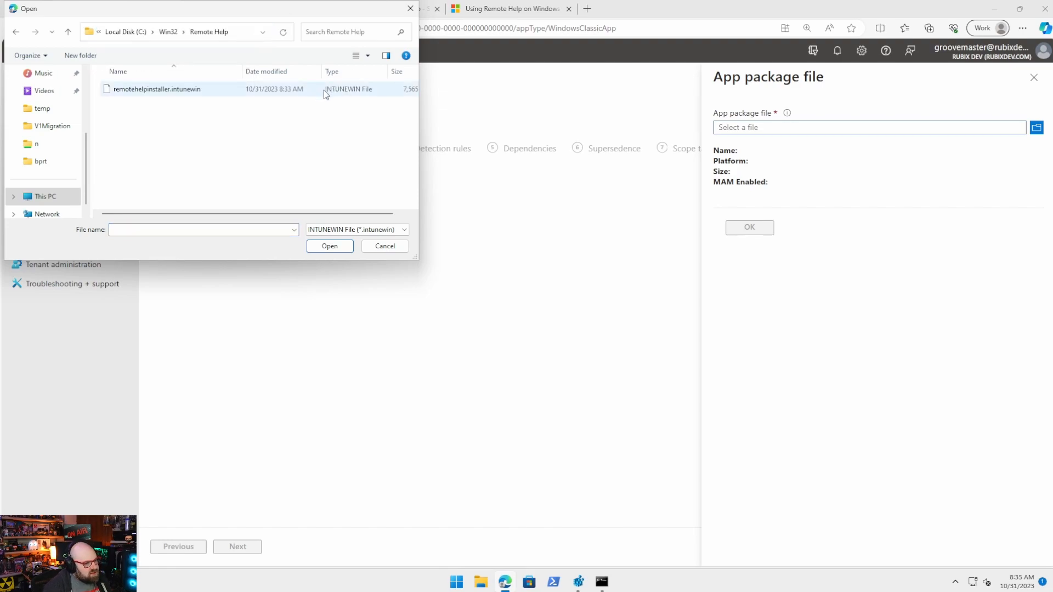
{"action": "double_click", "coordinate": [324, 90]}
{"action": "left_click", "coordinate": [764, 227]}
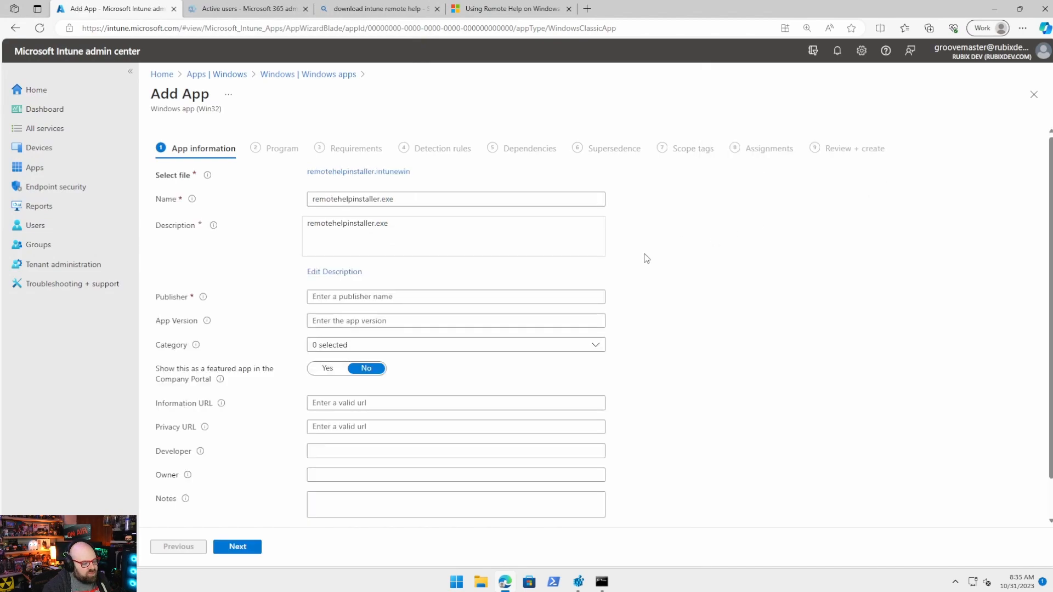
Rename the app from remotehelpinstaller.exe to 'Intune Remote Help'.
{"action": "left_click", "coordinate": [405, 198]}
{"action": "left_click_drag", "start_coordinate": [404, 193], "coordinate": [219, 183]}
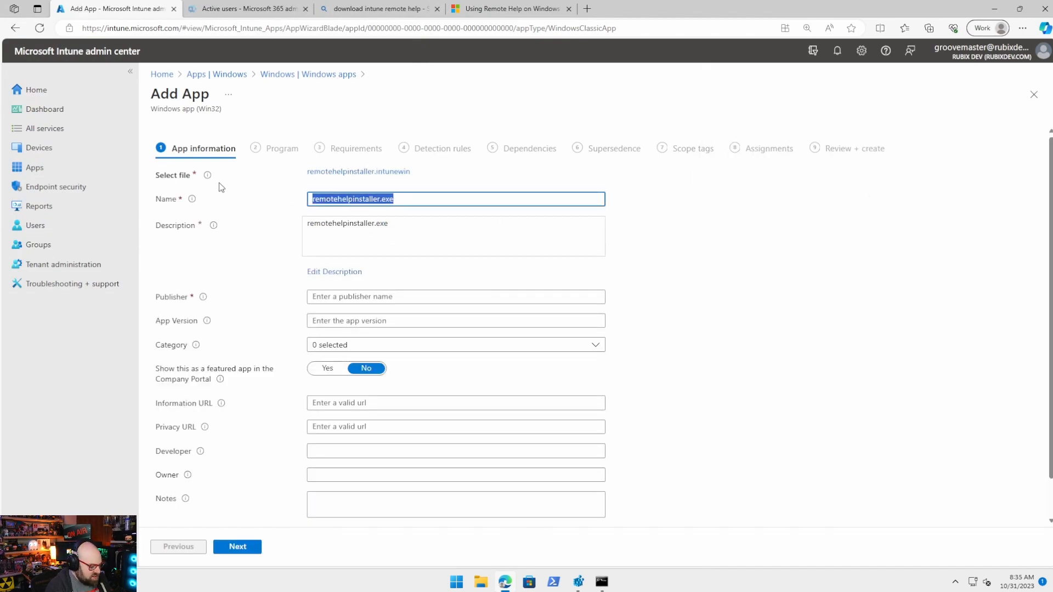
{"action": "key", "text": "BackSpace"}
{"action": "type", "text": "Intune R"}
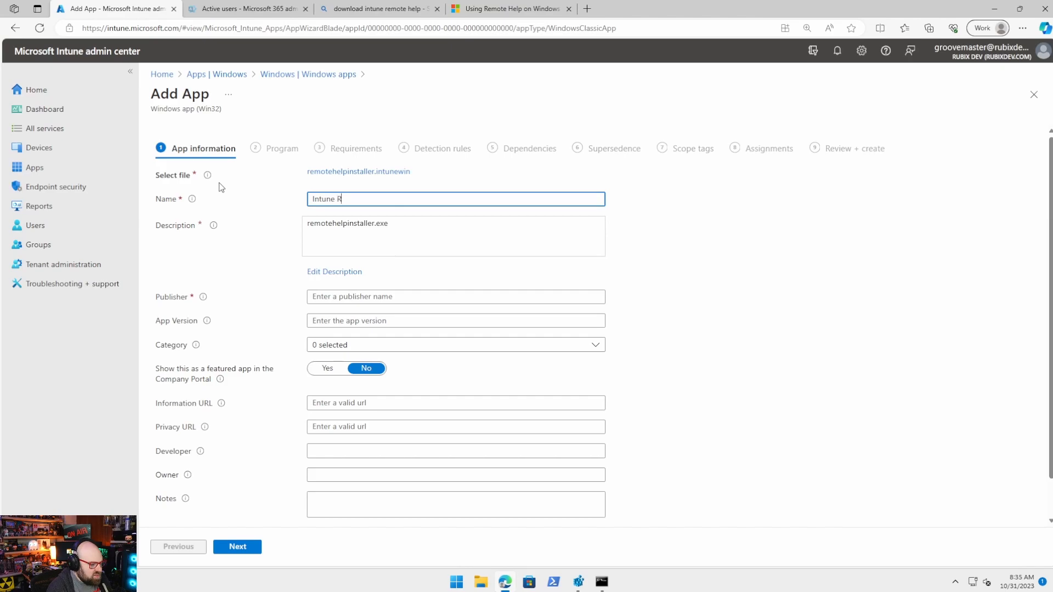
{"action": "type", "text": "emote Help"}
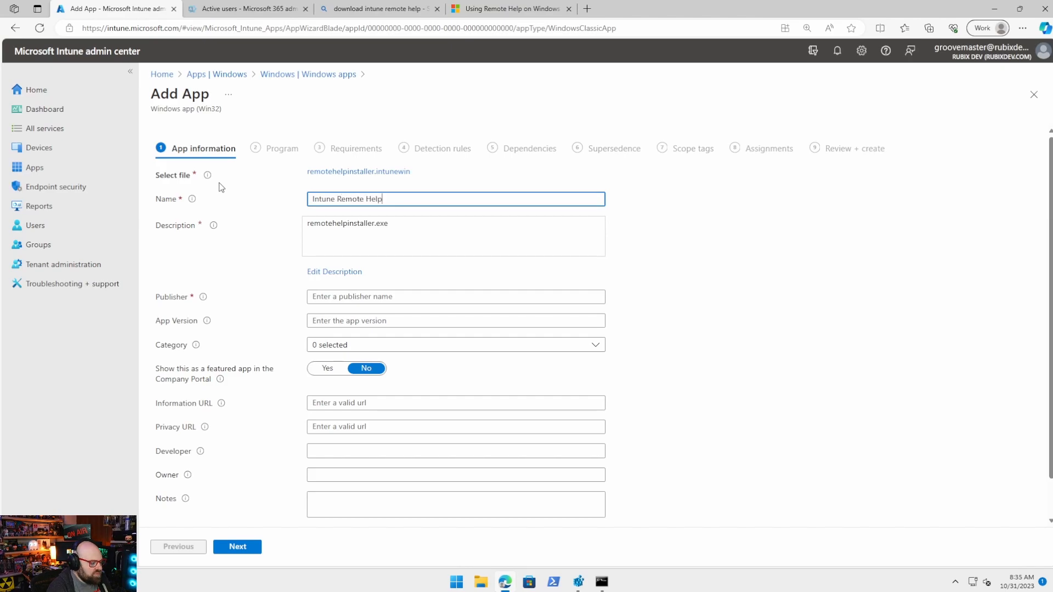
Write the 'Intune Remote Help Client' helpdesk-access description and set publisher to Microsoft.
{"action": "left_click", "coordinate": [350, 272]}
{"action": "key", "text": "ctrl+a"}
{"action": "type", "text": "## Intune R"}
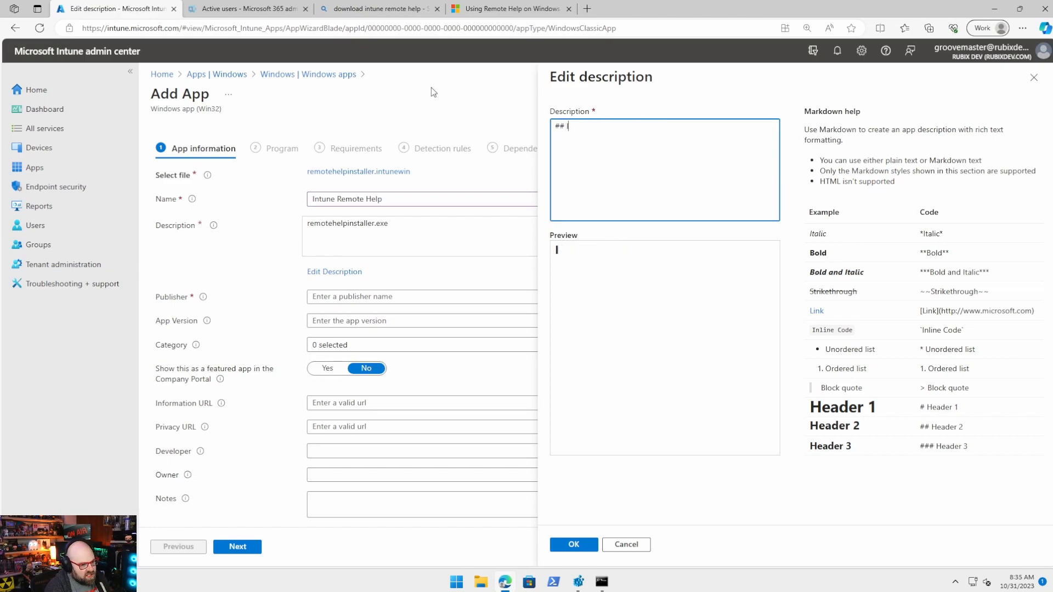
{"action": "type", "text": "emote He"}
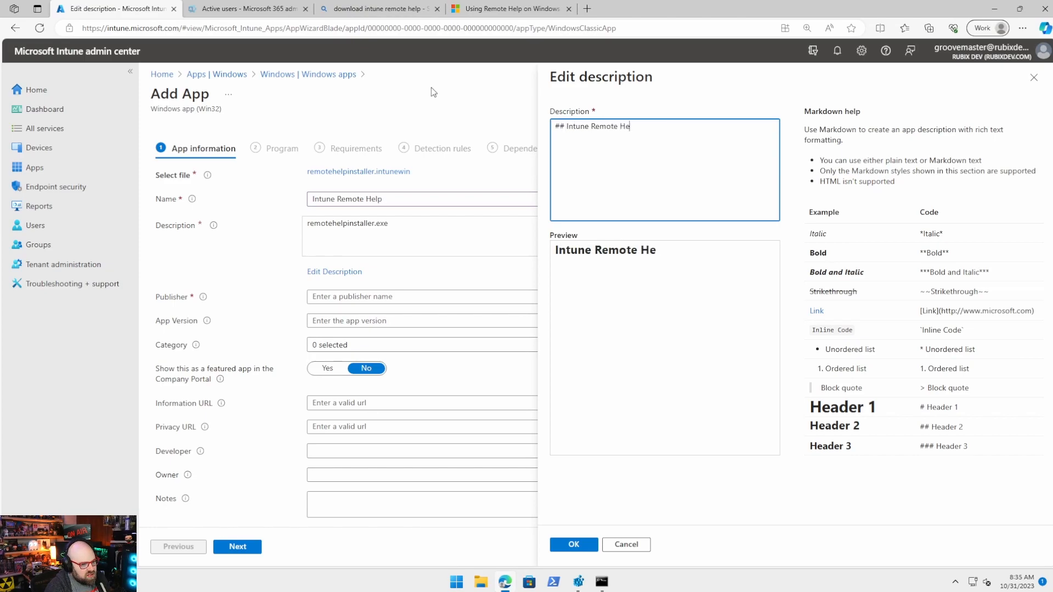
{"action": "type", "text": "lp Client"}
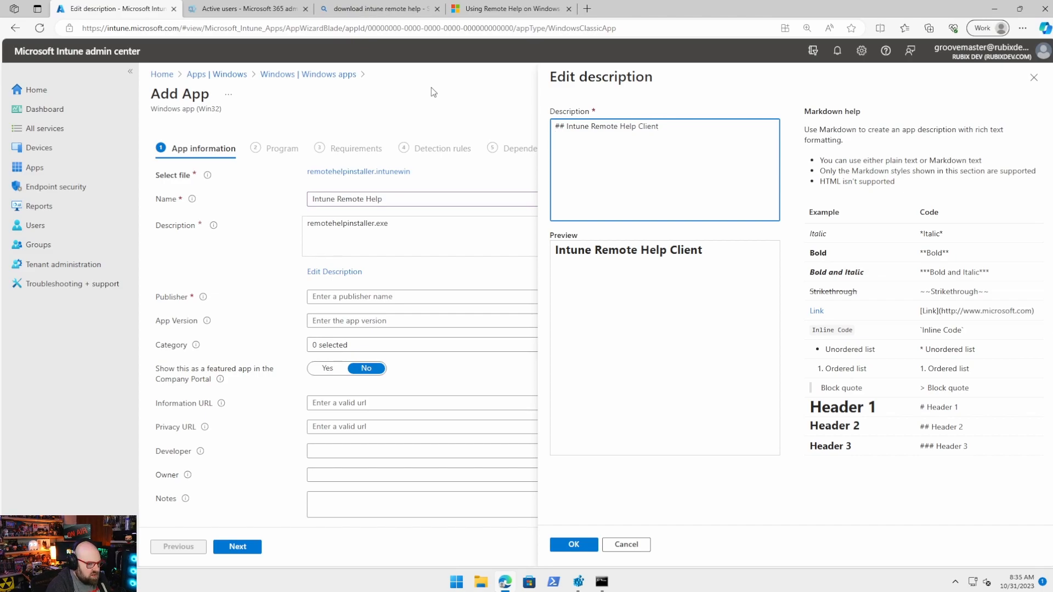
{"action": "type", "text": "Allow helpdesk"}
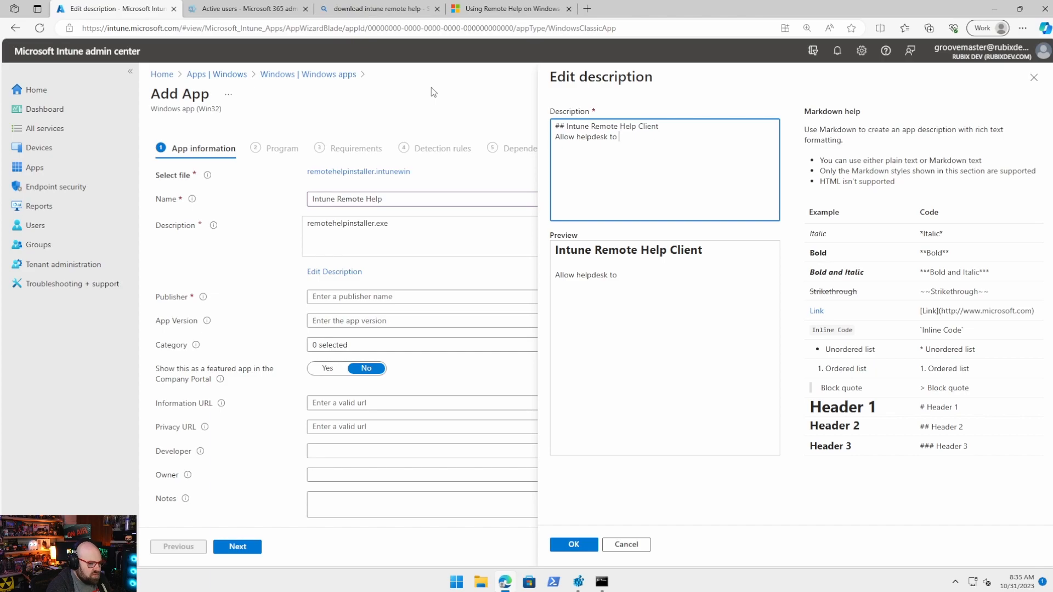
{"action": "type", "text": "to acccess your PC f"}
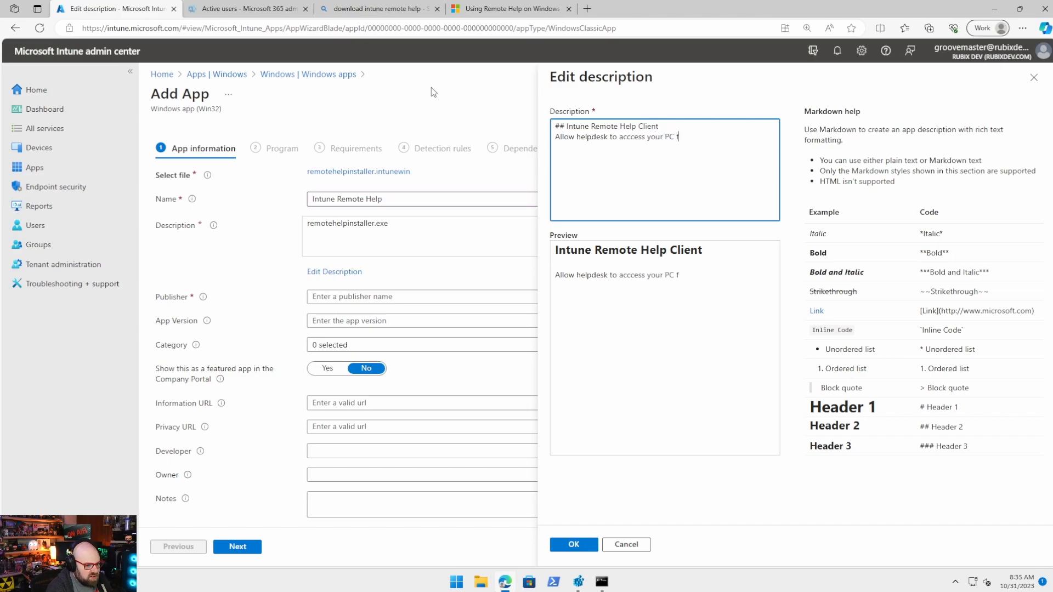
{"action": "type", "text": "or support."}
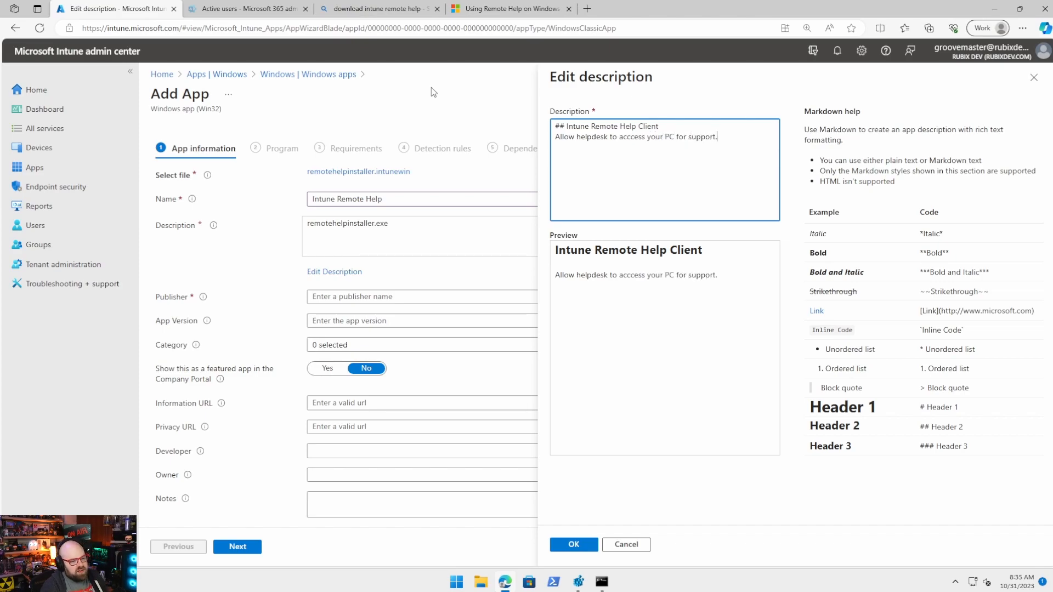
{"action": "left_click", "coordinate": [563, 550]}
{"action": "left_click", "coordinate": [437, 292]}
{"action": "type", "text": "Microsoft"}
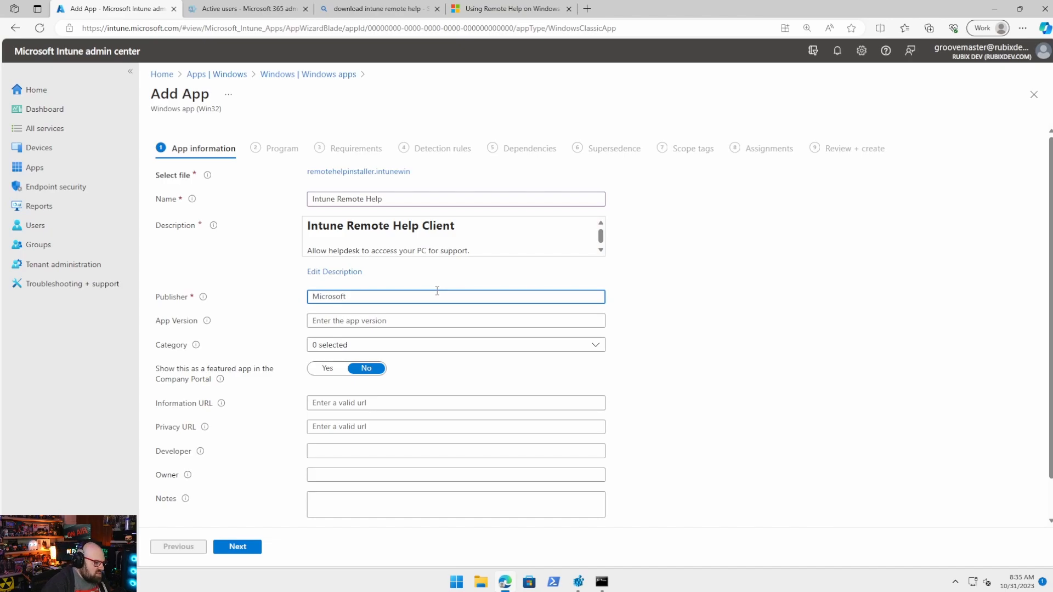
Upload remotehelp.png from Pictures as the app logo and continue to Program.
{"action": "scroll", "coordinate": [440, 324], "scroll_direction": "down", "scroll_amount": 1}
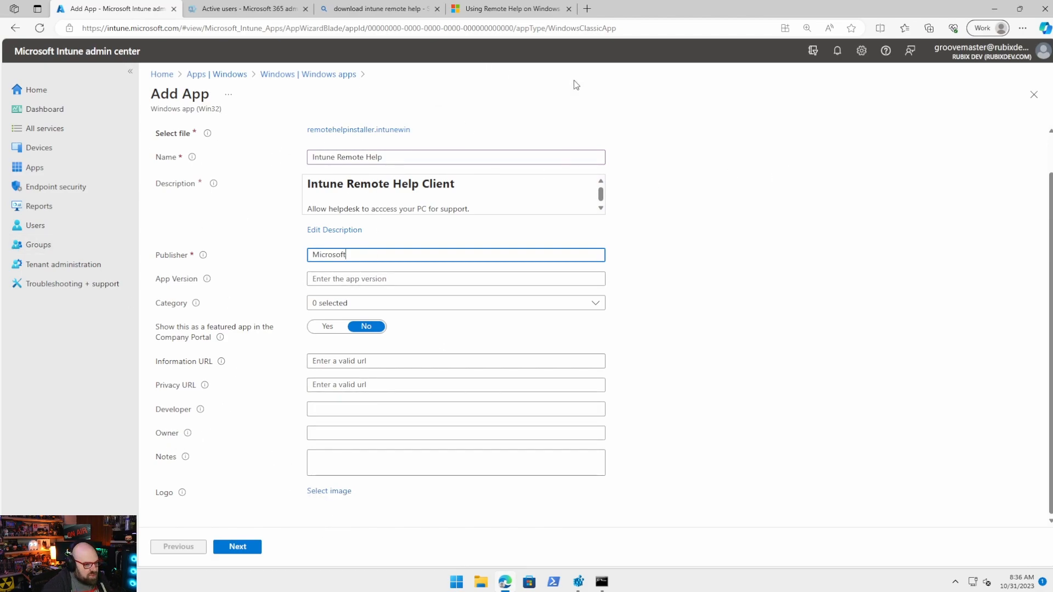
{"action": "left_click", "coordinate": [325, 494]}
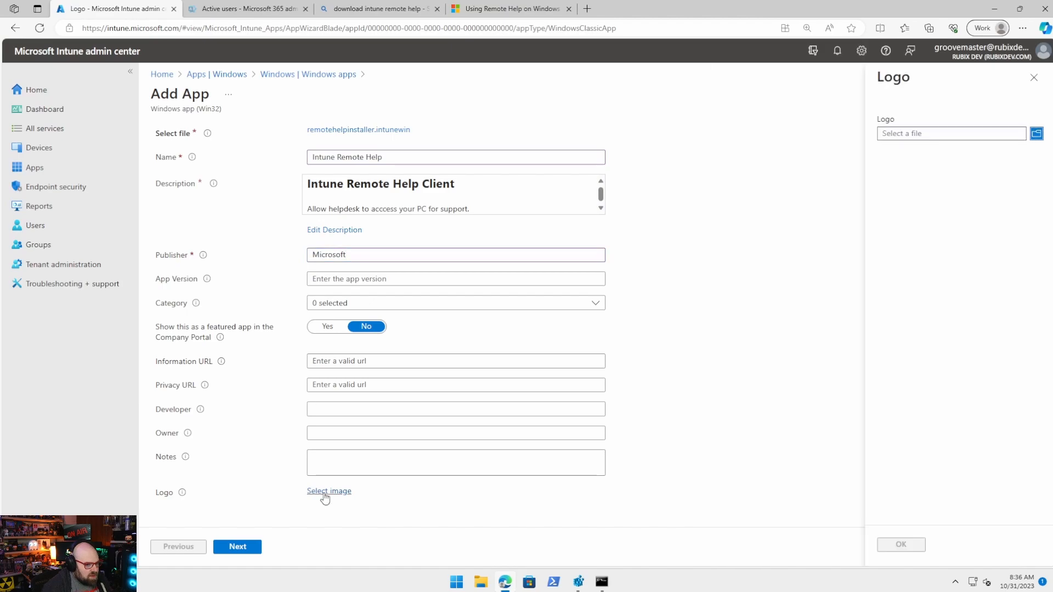
{"action": "left_click", "coordinate": [922, 137]}
{"action": "scroll", "coordinate": [61, 110], "scroll_direction": "up", "scroll_amount": 2}
{"action": "left_click", "coordinate": [54, 99]}
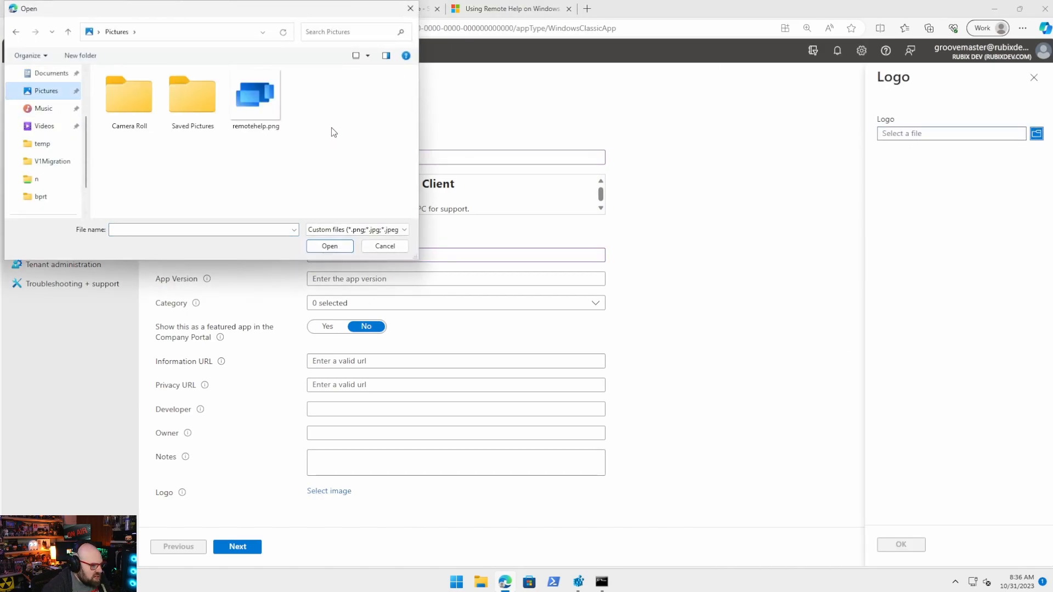
{"action": "double_click", "coordinate": [262, 107]}
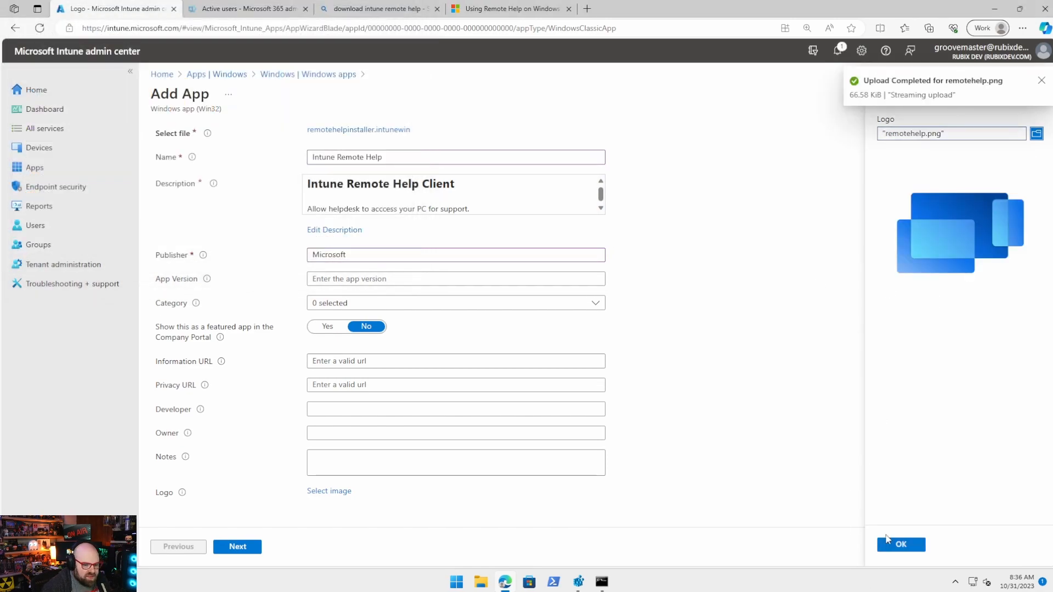
{"action": "left_click", "coordinate": [902, 545]}
{"action": "scroll", "coordinate": [210, 477], "scroll_direction": "down", "scroll_amount": 2}
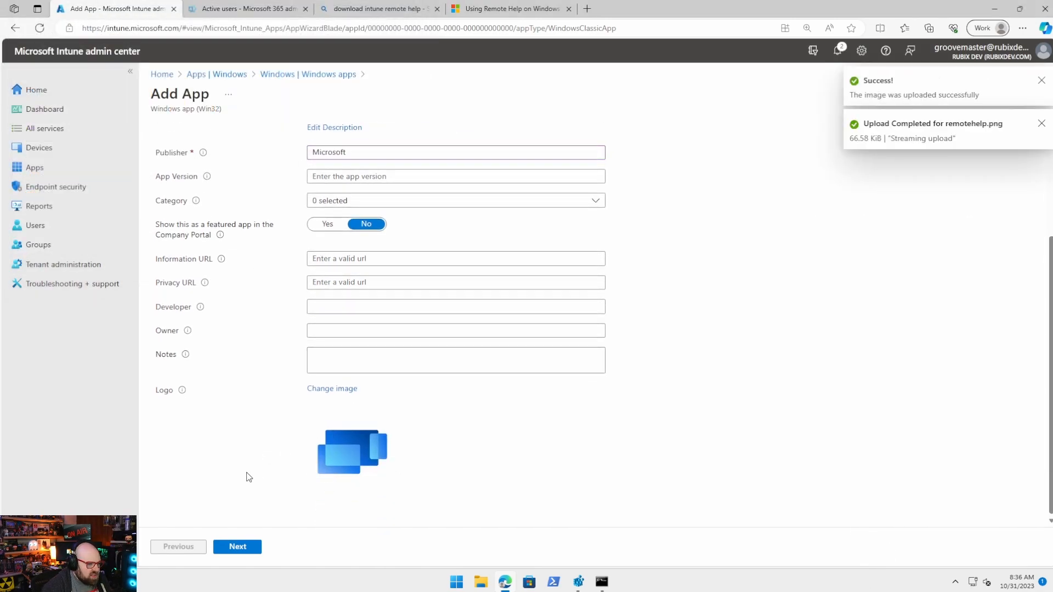
{"action": "left_click", "coordinate": [244, 548]}
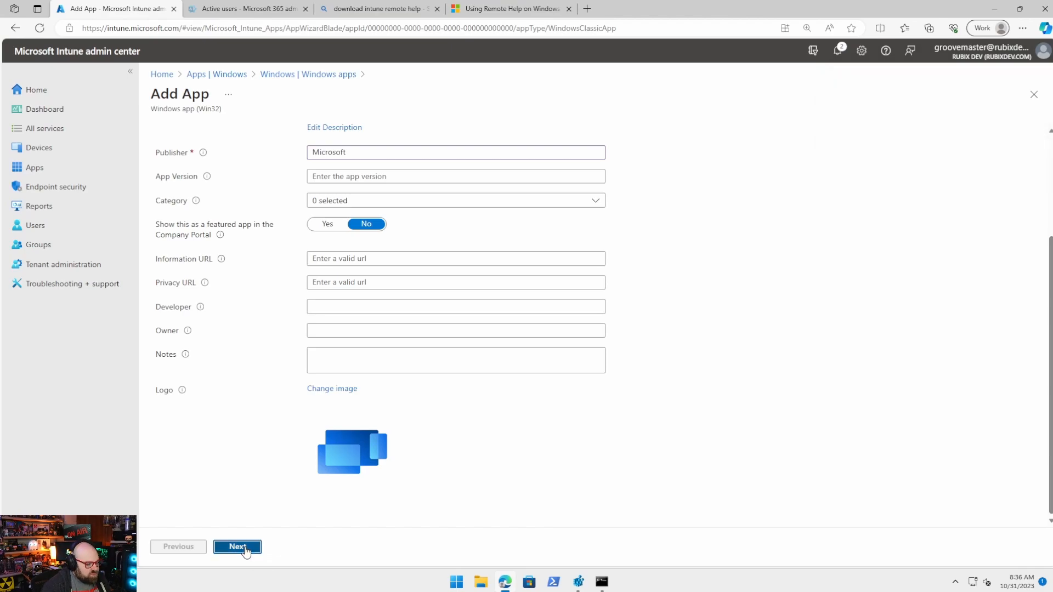
Enter silent install and uninstall commands for remotehelpinstaller.exe with /quiet acceptTerms.
{"action": "left_click", "coordinate": [323, 196]}
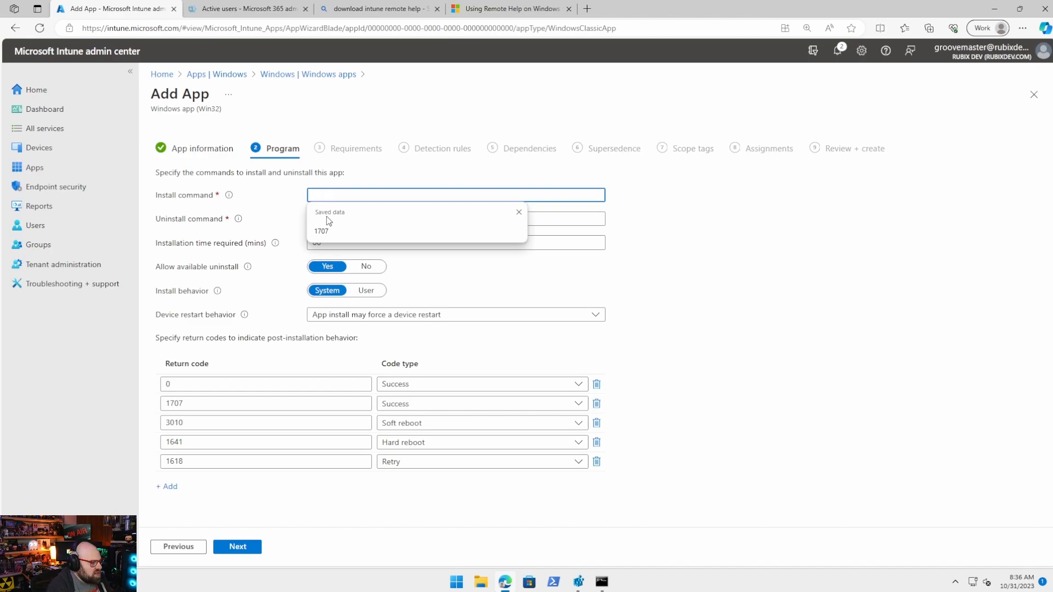
{"action": "type", "text": "remotehelpinstaller.e"}
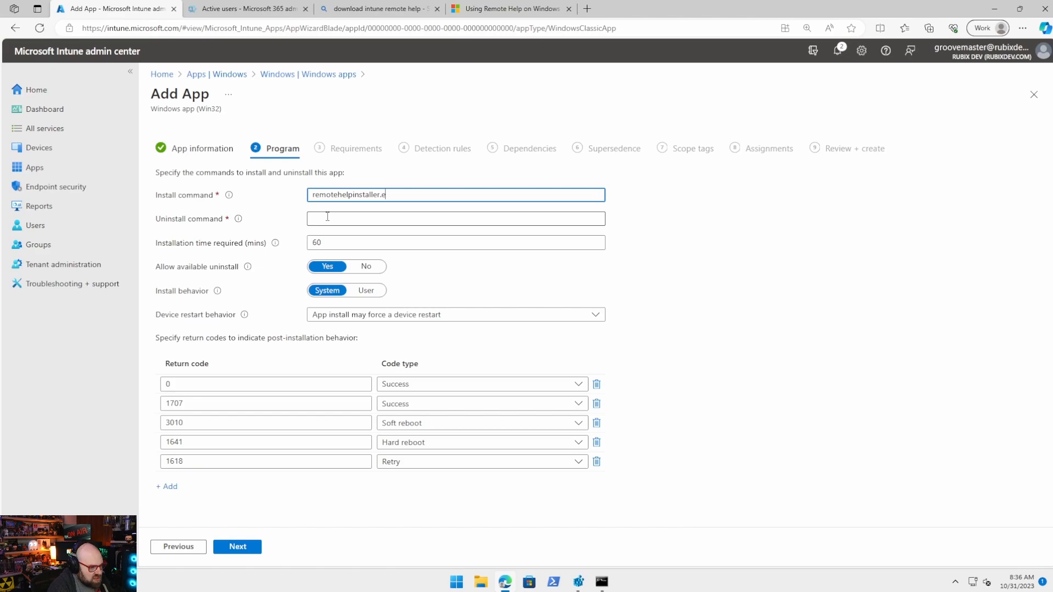
{"action": "type", "text": "xe /quiet"}
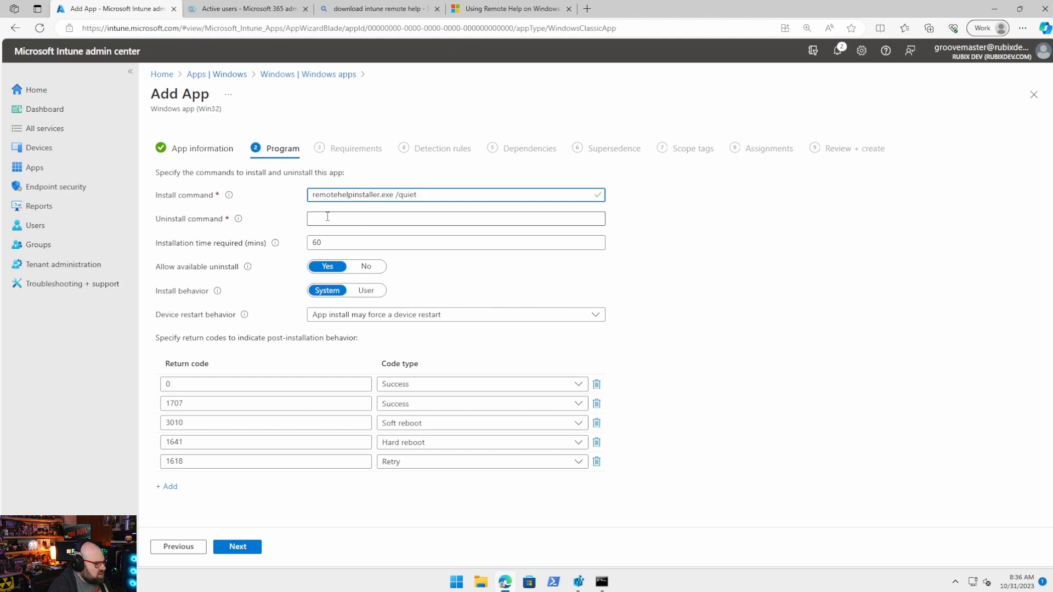
{"action": "type", "text": "acceptTerms=1"}
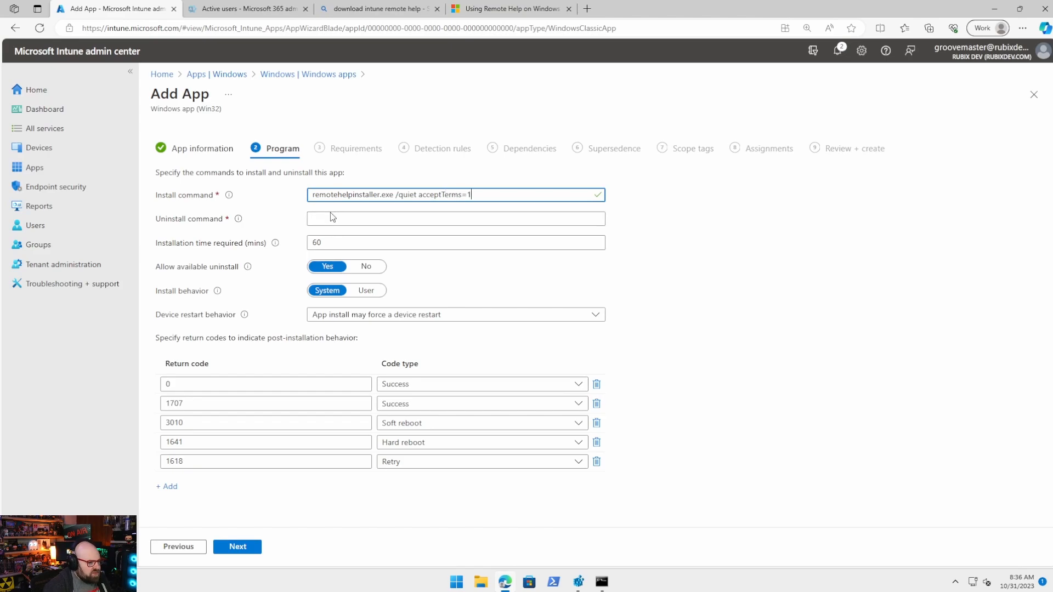
{"action": "left_click", "coordinate": [329, 217]}
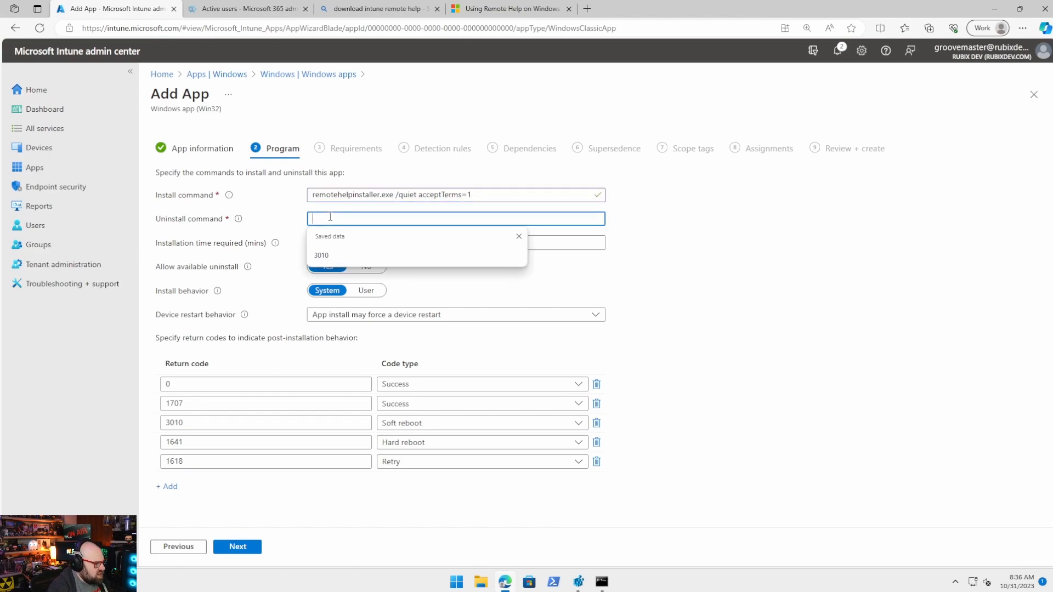
{"action": "type", "text": "remotehelpinstaller.ex"}
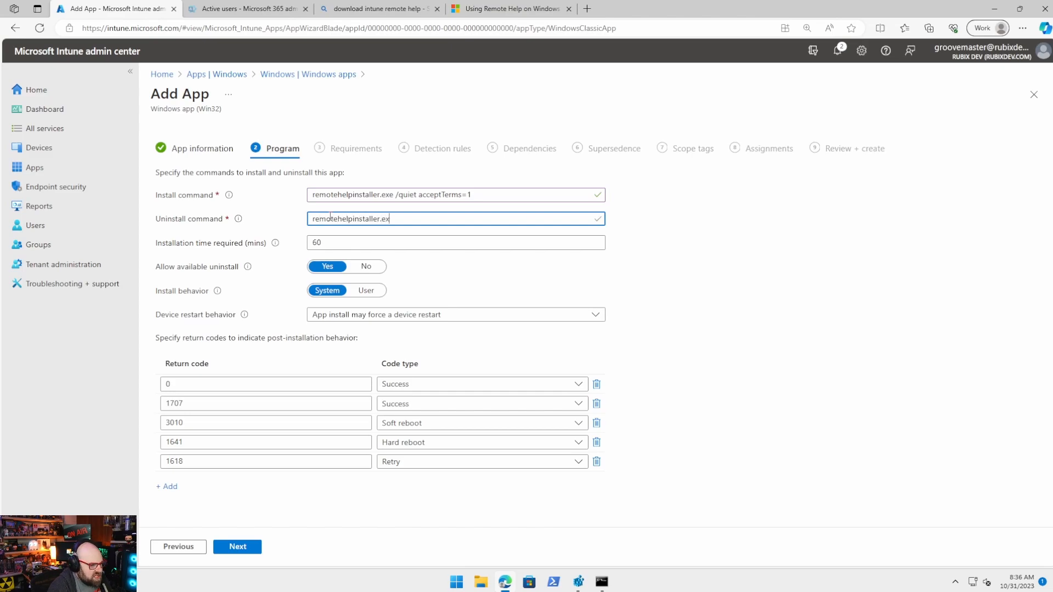
{"action": "type", "text": "e /uninstall /quiet"}
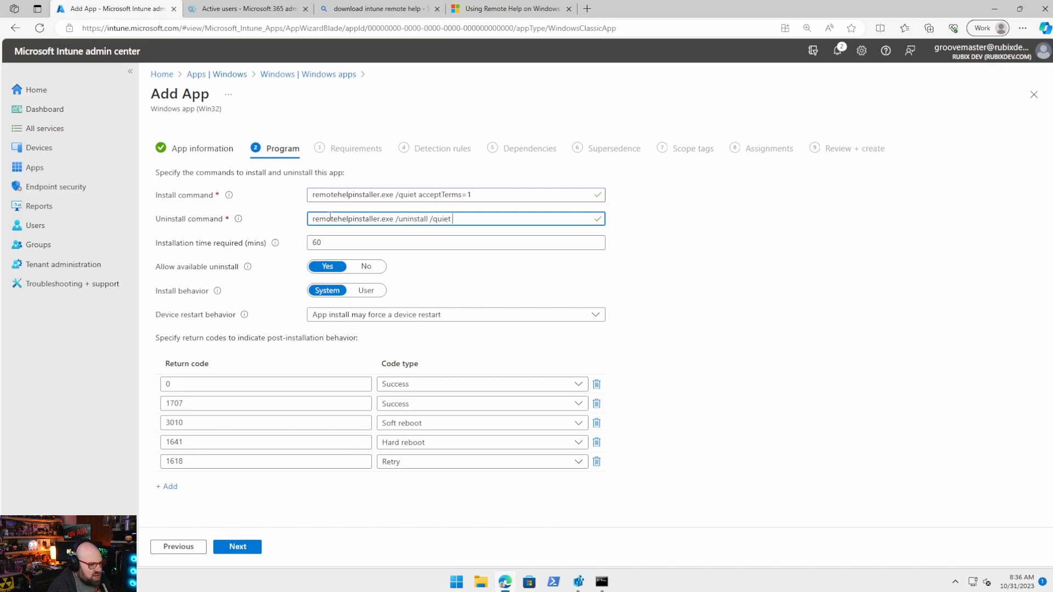
{"action": "type", "text": " acceptTerms-1"}
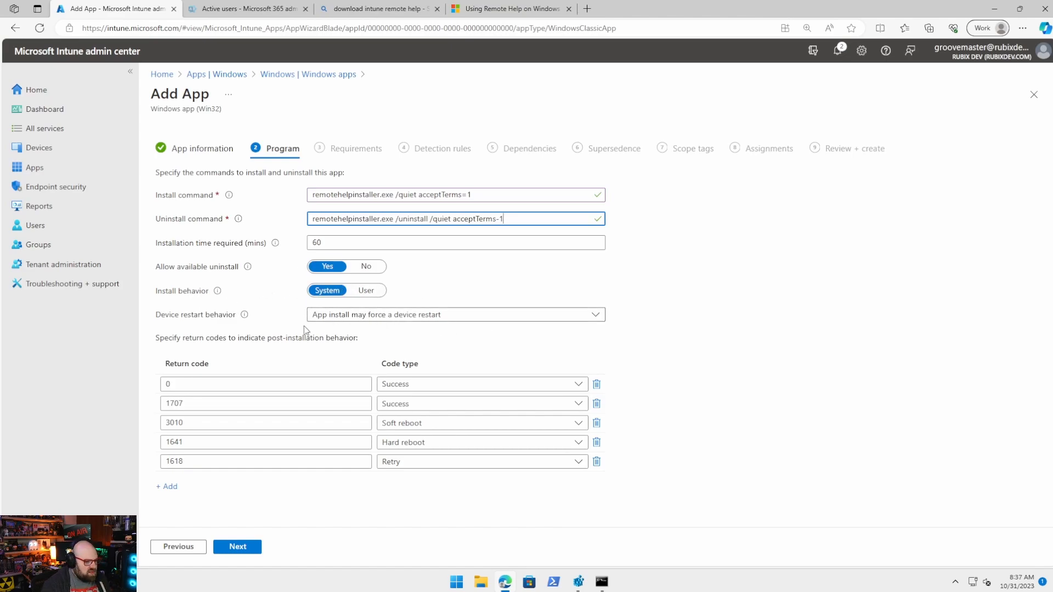
{"action": "left_click", "coordinate": [237, 547]}
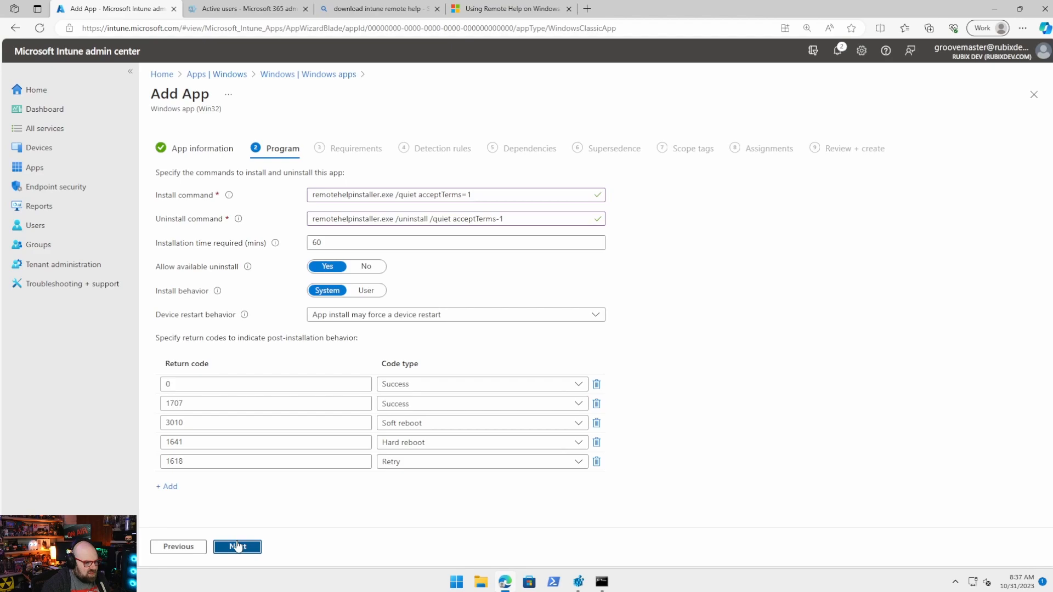
Require 32-bit and 64-bit architecture with Windows 10 1607 as the minimum OS.
{"action": "left_click", "coordinate": [323, 196]}
{"action": "left_click", "coordinate": [329, 212]}
{"action": "left_click", "coordinate": [328, 232]}
{"action": "left_click", "coordinate": [771, 261]}
{"action": "left_click", "coordinate": [335, 221]}
{"action": "left_click", "coordinate": [332, 242]}
Choose to configure detection rules manually and start adding a new rule.
{"action": "left_click", "coordinate": [225, 551]}
{"action": "left_click", "coordinate": [329, 195]}
{"action": "left_click", "coordinate": [370, 219]}
{"action": "left_click", "coordinate": [167, 276]}
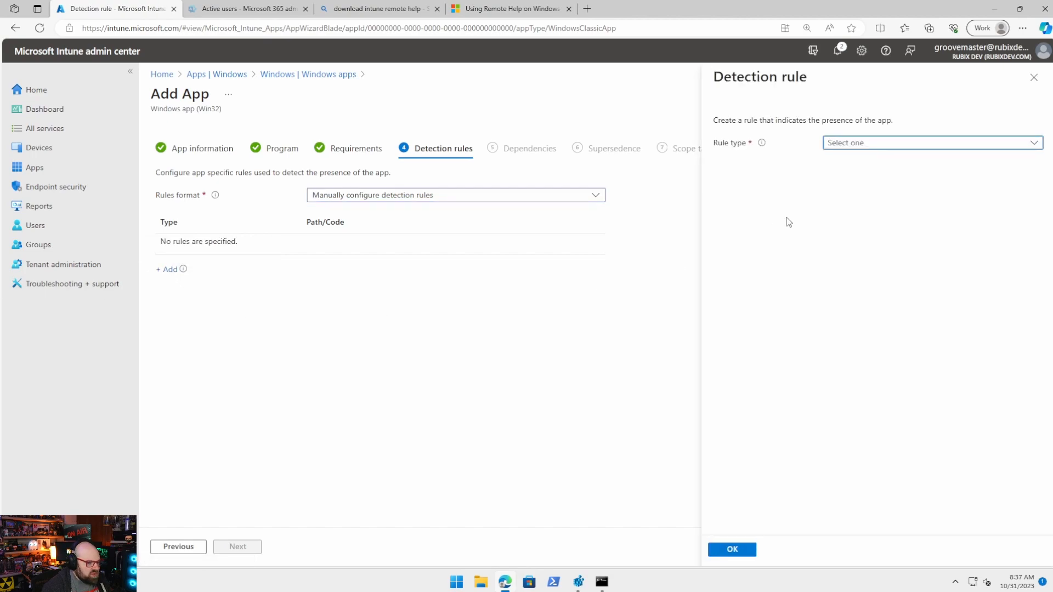
Add a File rule detecting that RemoteHelp.exe exists in C:\Program Files\Remote Help.
{"action": "left_click", "coordinate": [830, 147]}
{"action": "left_click", "coordinate": [832, 163]}
{"action": "left_click", "coordinate": [837, 184]}
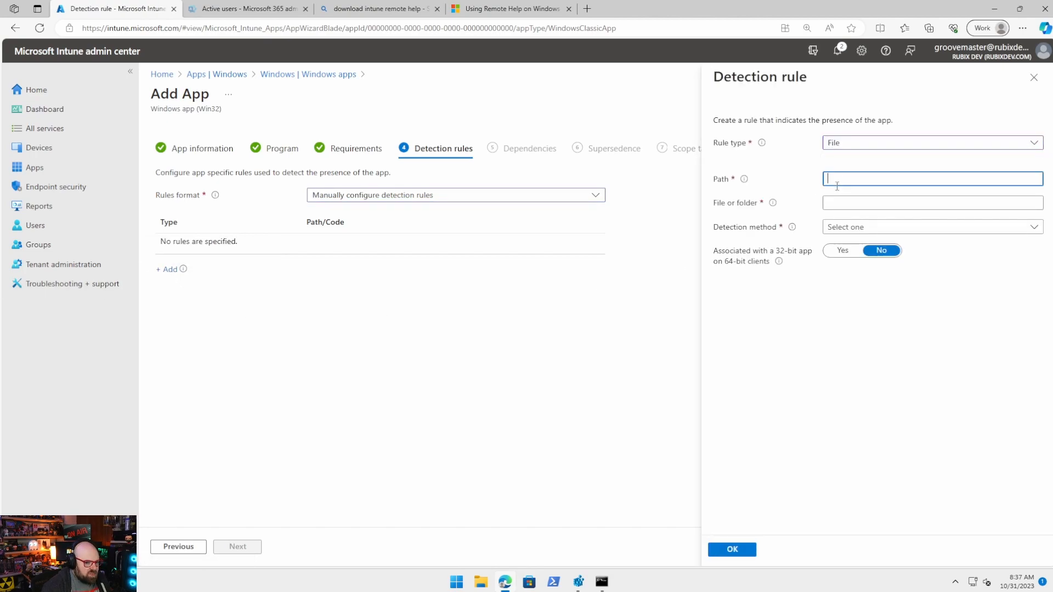
{"action": "type", "text": "C:\\Program Files\\Remote Help"}
{"action": "key", "text": "Tab"}
{"action": "type", "text": "Remote"}
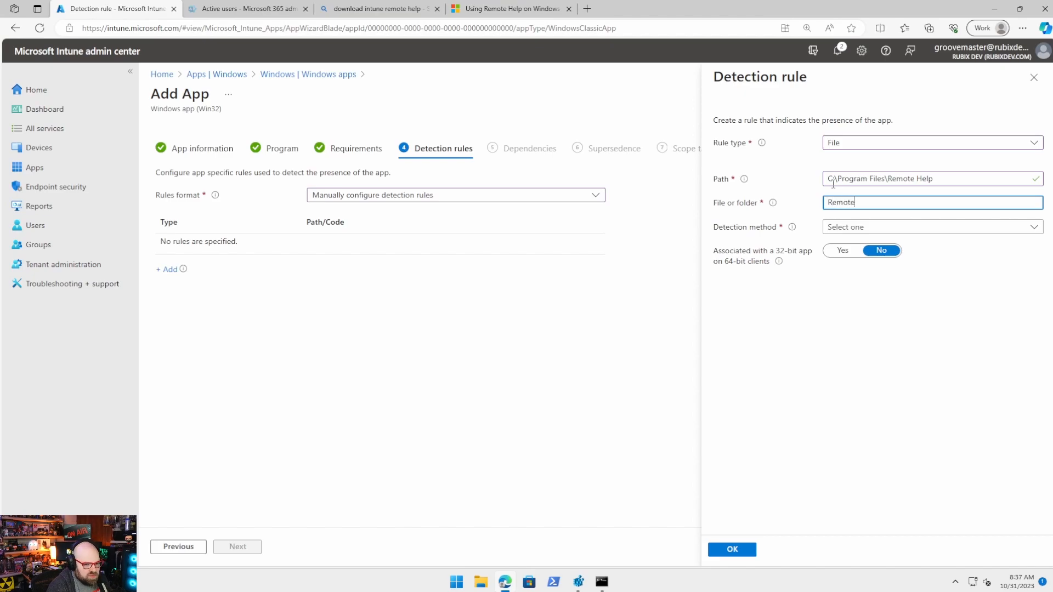
{"action": "type", "text": "Help.exe"}
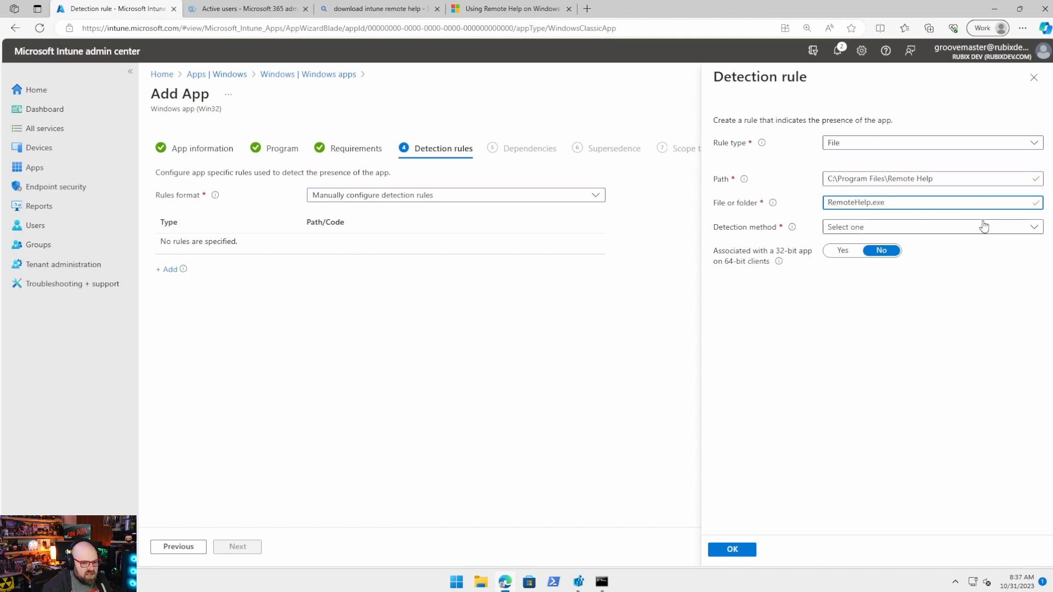
{"action": "left_click", "coordinate": [981, 227]}
{"action": "left_click", "coordinate": [969, 248]}
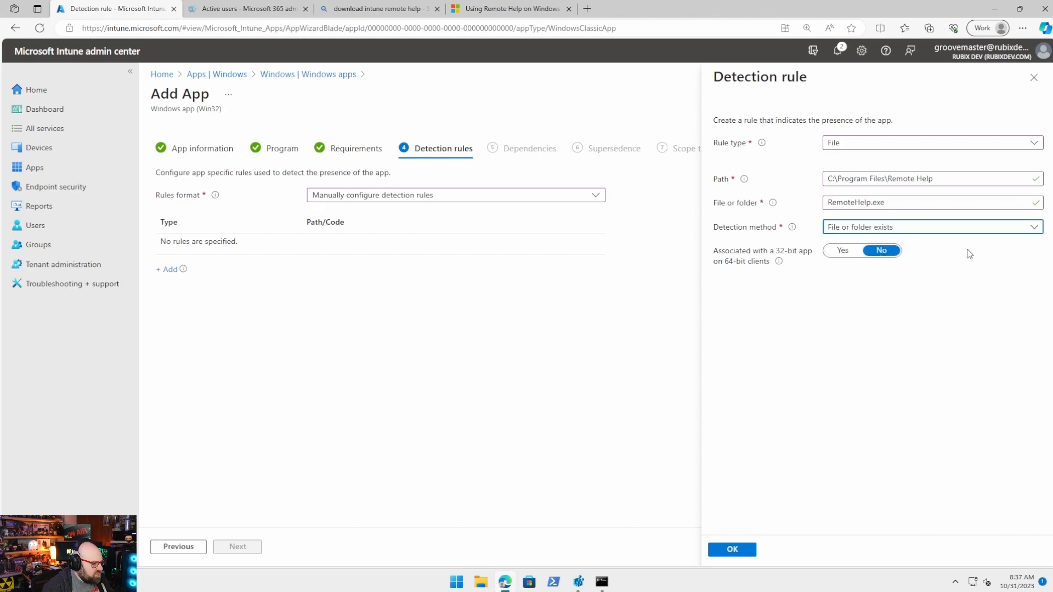
{"action": "left_click", "coordinate": [734, 550]}
{"action": "left_click", "coordinate": [246, 551]}
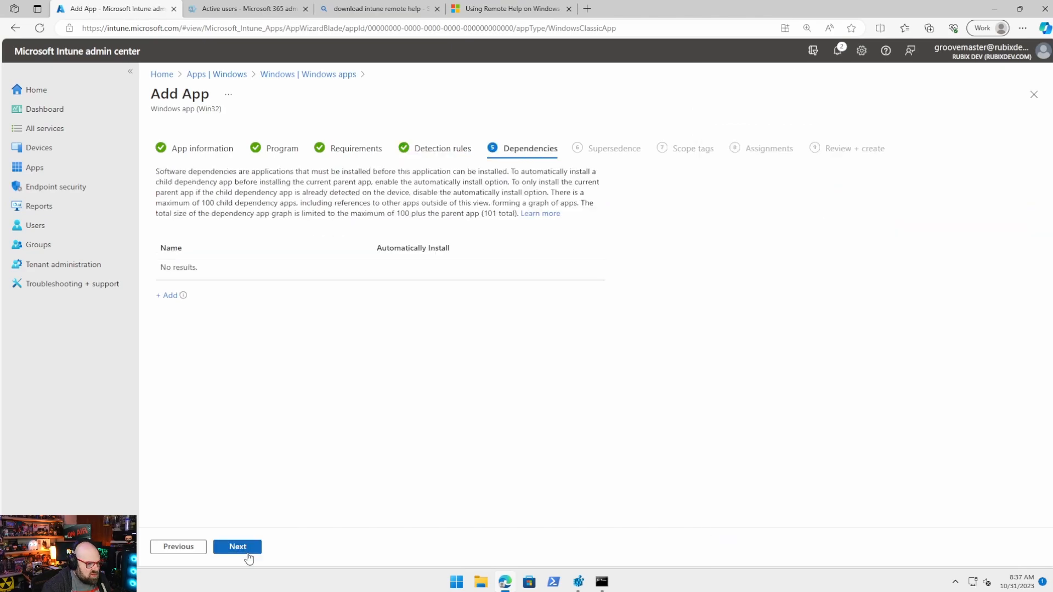
Skip Dependencies and Supersedence, assign Intune Remote Help as Required to All devices, and create it.
{"action": "left_click", "coordinate": [248, 549]}
{"action": "left_click", "coordinate": [248, 549]}
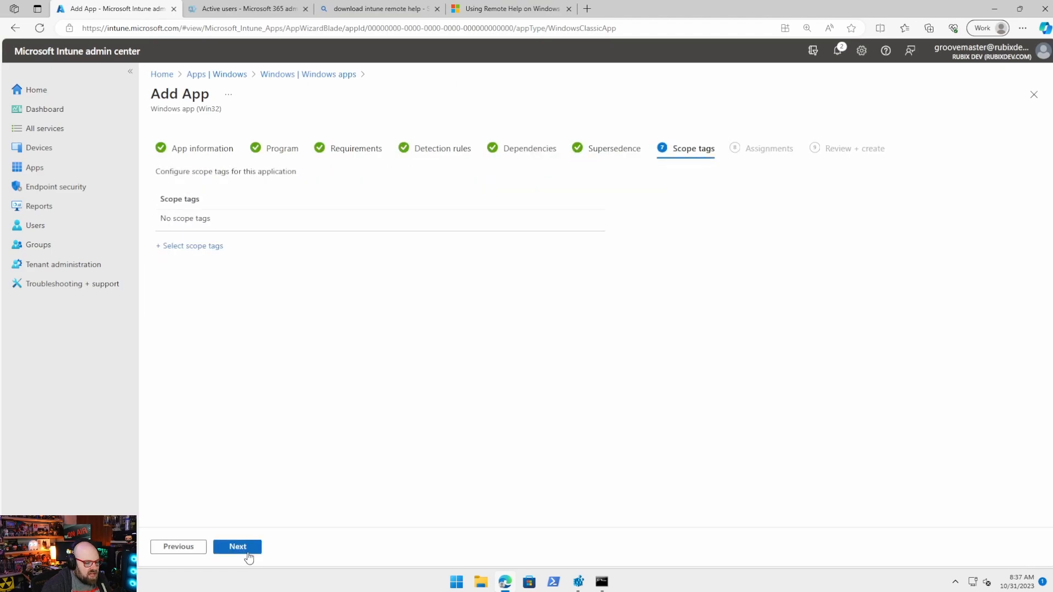
{"action": "left_click", "coordinate": [248, 554]}
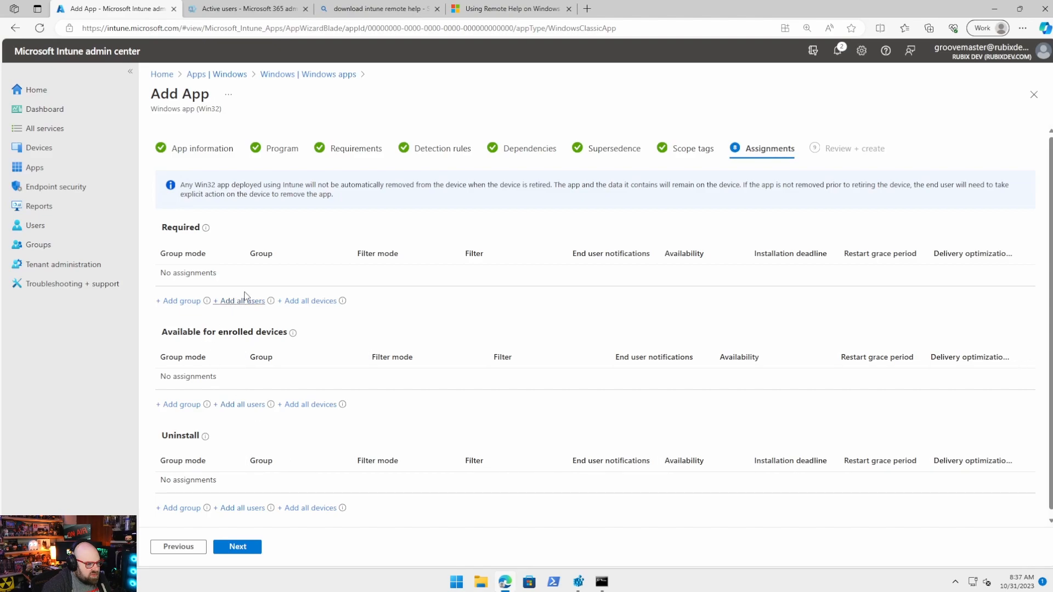
{"action": "left_click", "coordinate": [305, 302]}
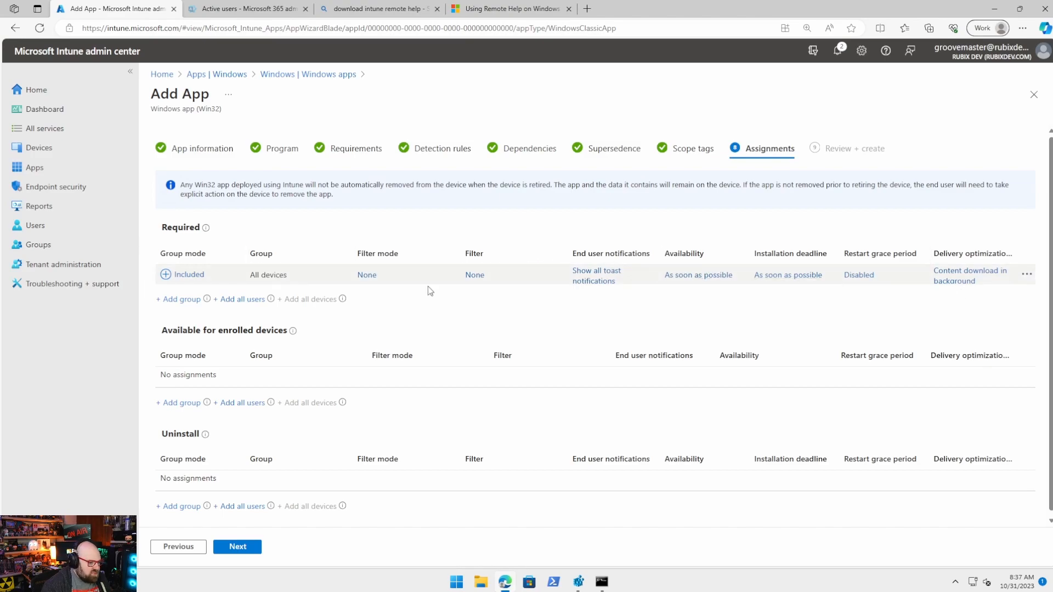
{"action": "left_click", "coordinate": [226, 549]}
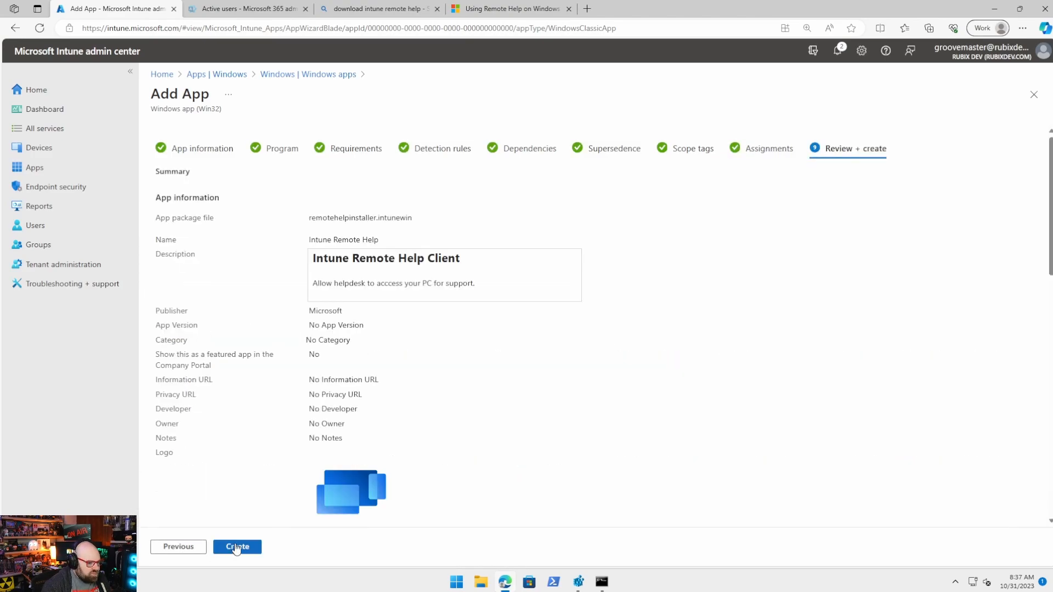
{"action": "left_click", "coordinate": [236, 547]}
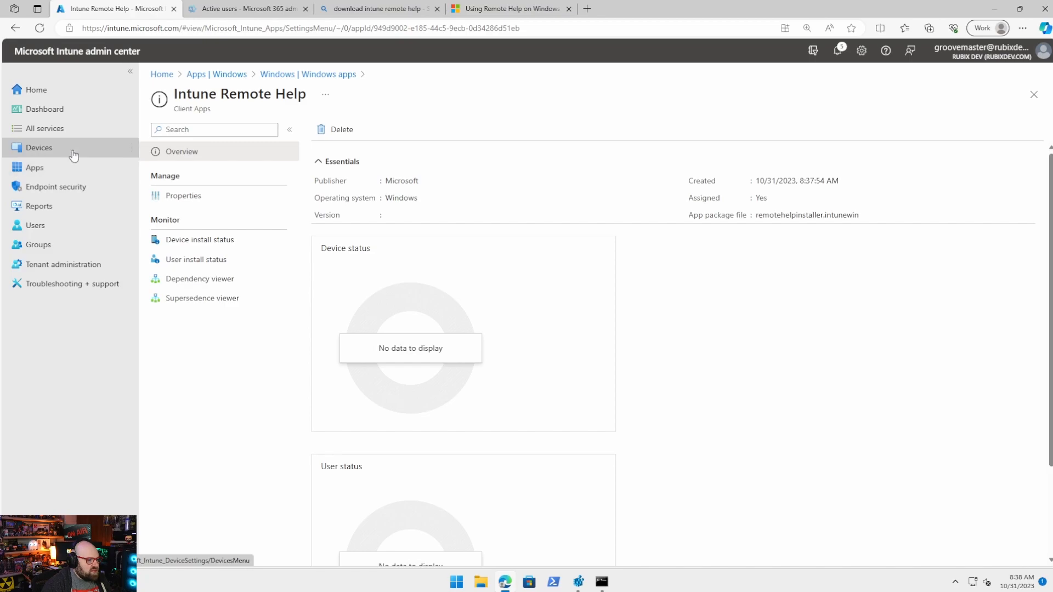
{"action": "left_click", "coordinate": [46, 154]}
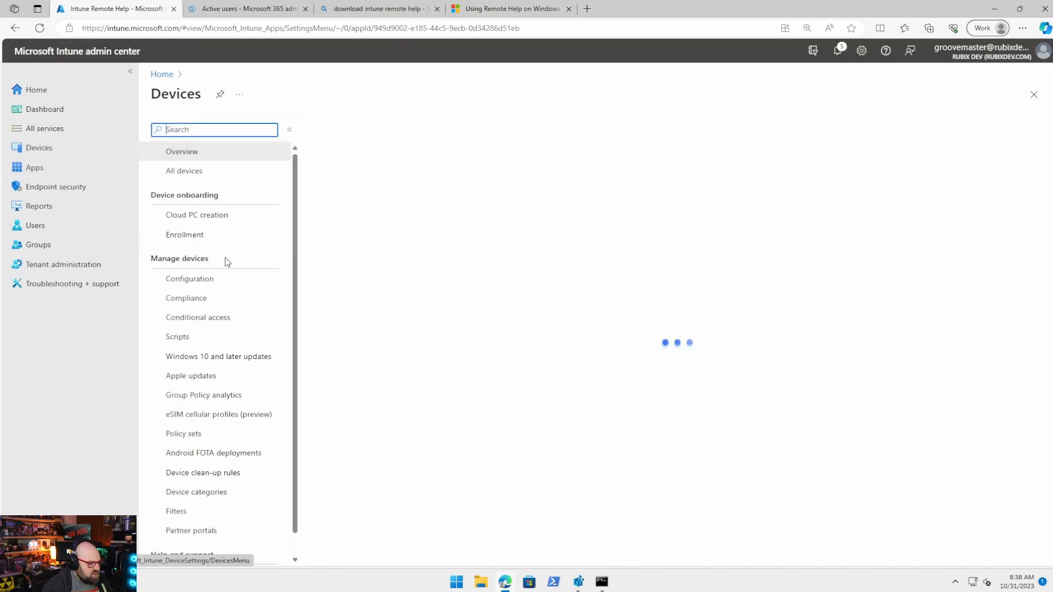
{"action": "left_click", "coordinate": [387, 202]}
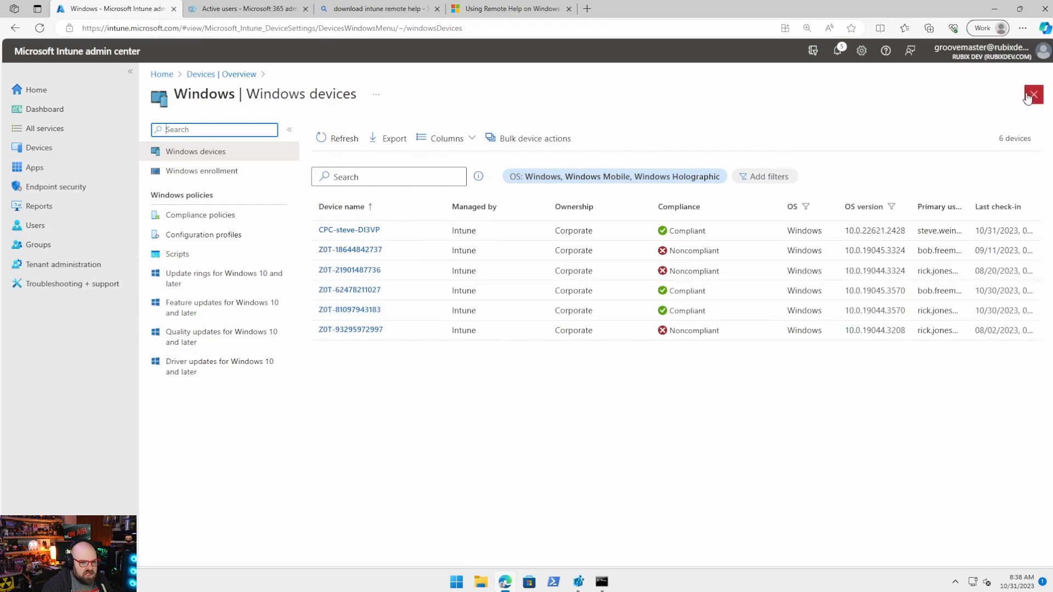
{"action": "left_click", "coordinate": [985, 51]}
{"action": "left_click", "coordinate": [724, 103]}
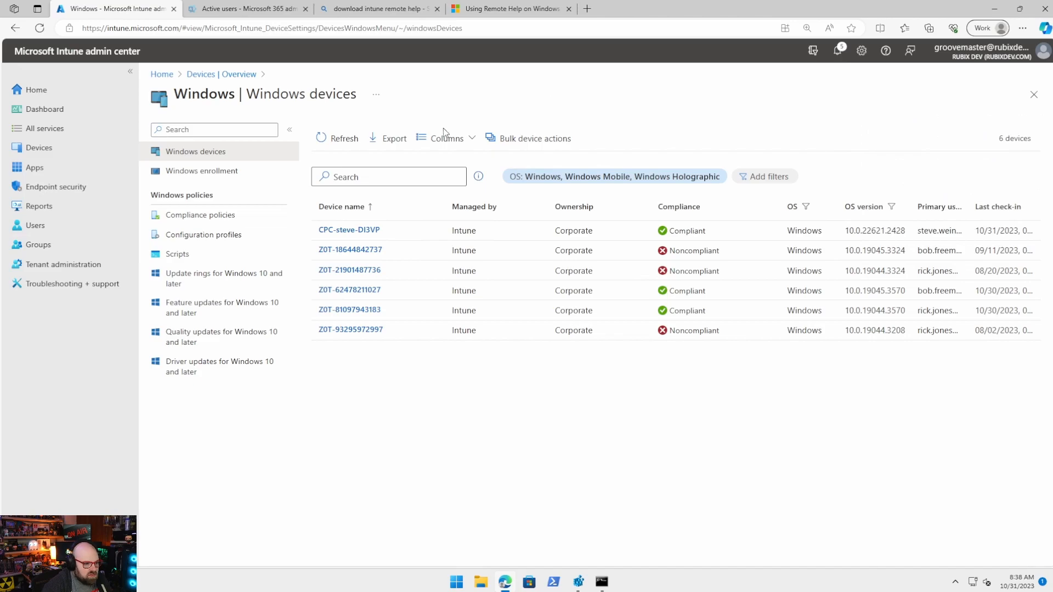
{"action": "left_click", "coordinate": [363, 293]}
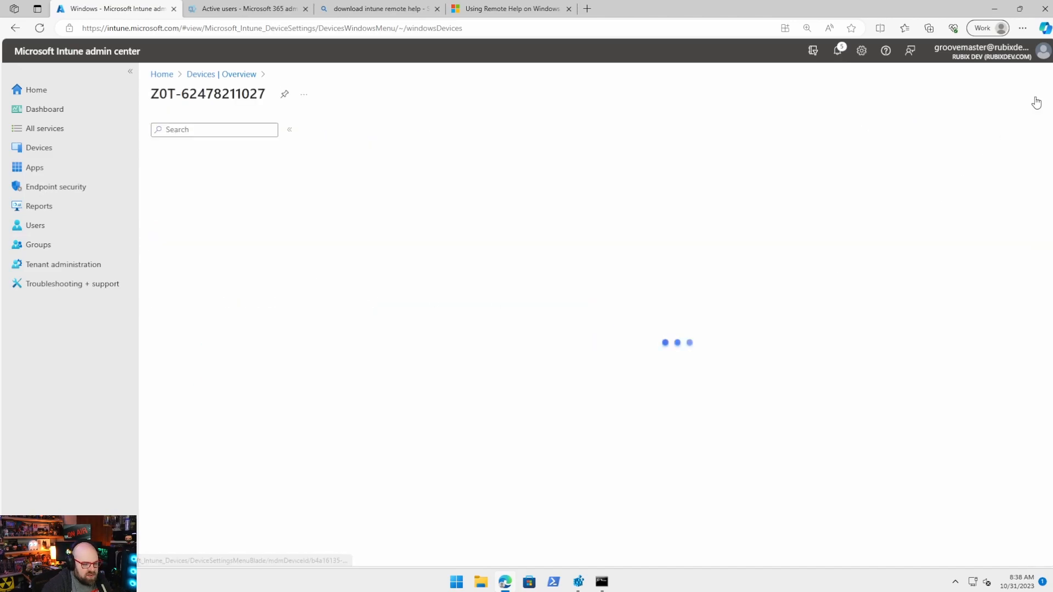
Start a new remote assistance session for the device, then close the Remote Help pane.
{"action": "left_click", "coordinate": [1031, 129]}
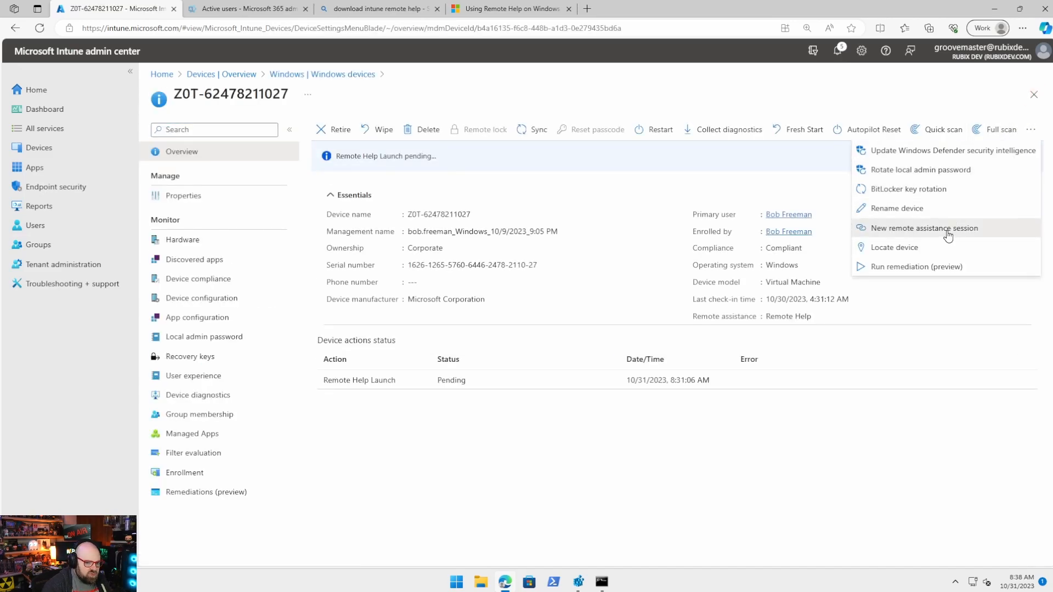
{"action": "left_click", "coordinate": [949, 228]}
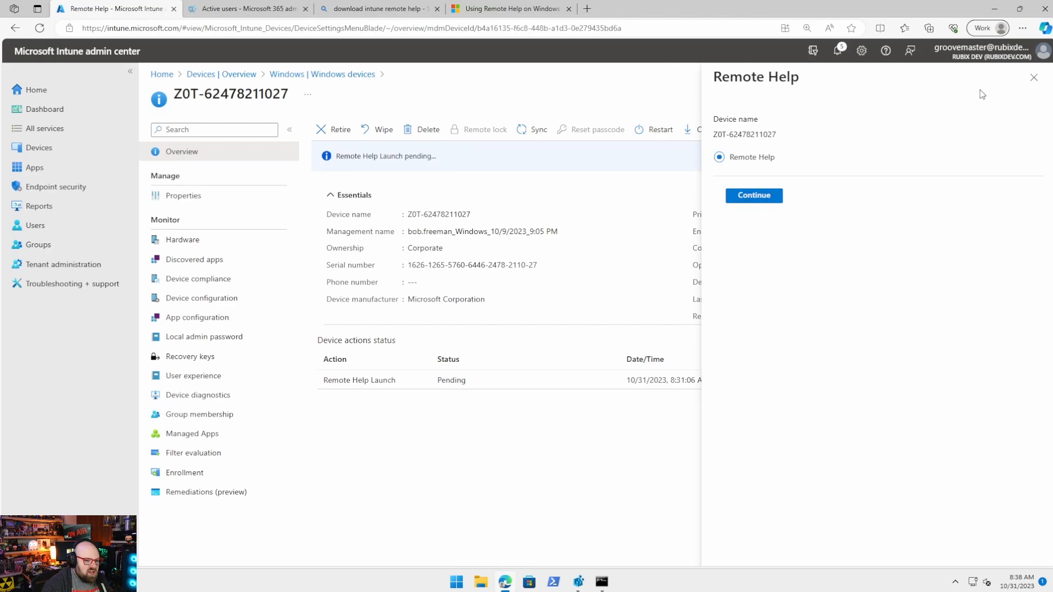
{"action": "left_click", "coordinate": [1035, 78]}
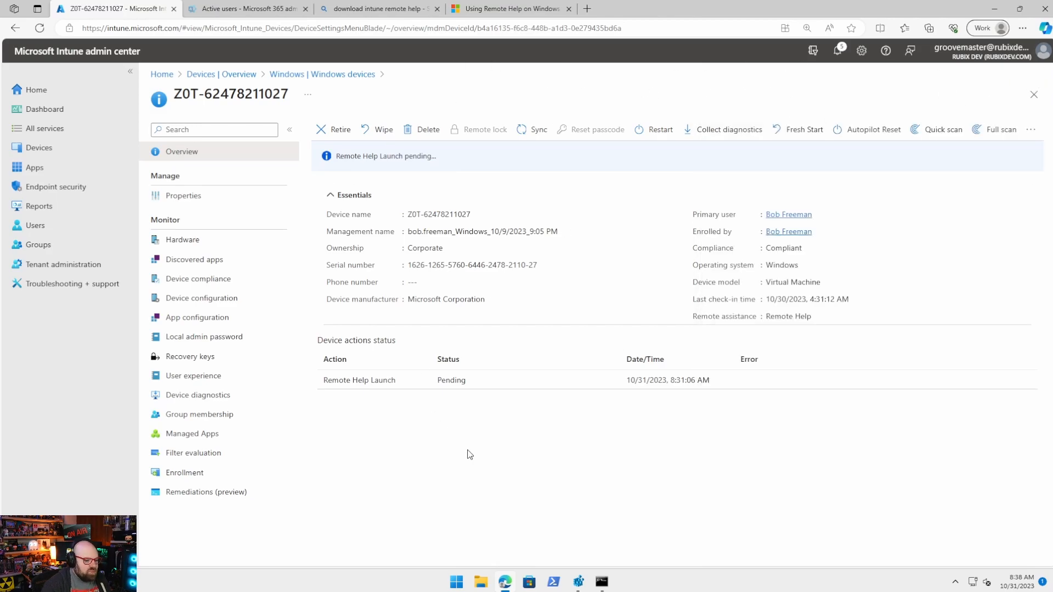
{"action": "left_click", "coordinate": [481, 581]}
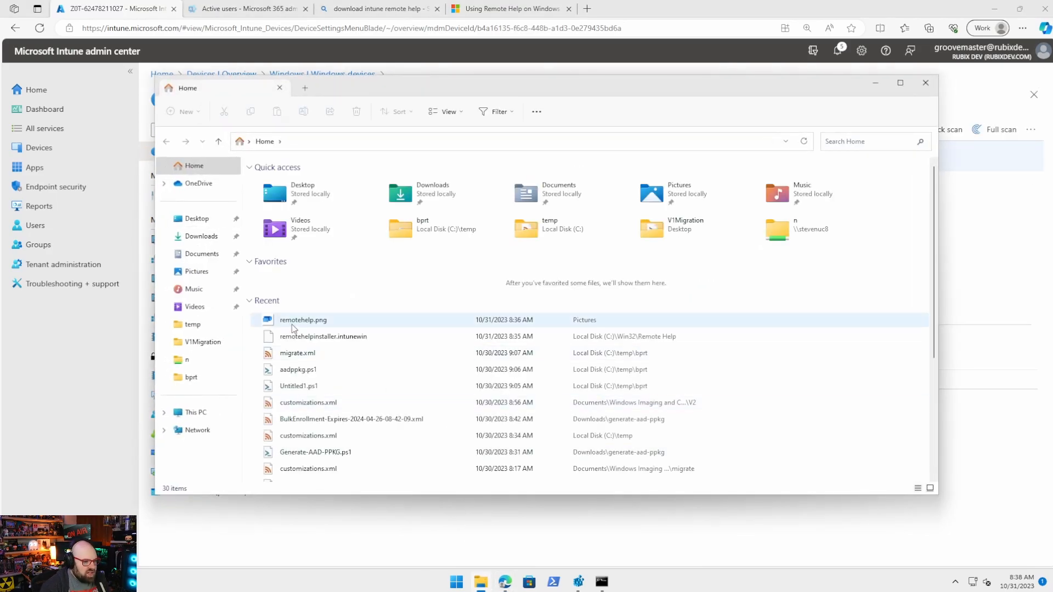
Navigate File Explorer to the C:\Win32\Remote Help folder.
{"action": "left_click", "coordinate": [371, 146]}
{"action": "type", "text": "C:\\Win"}
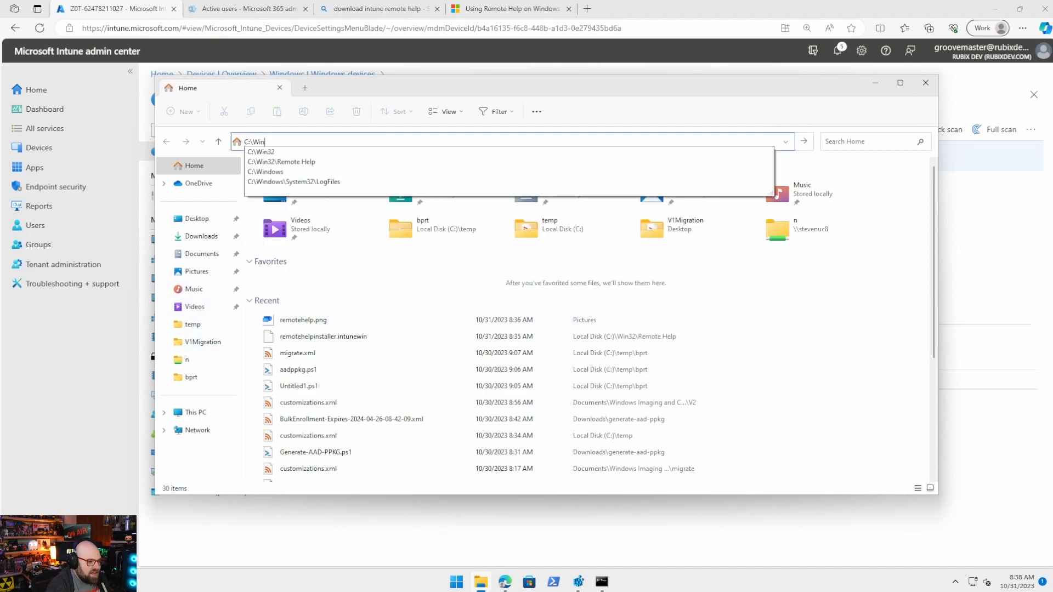
{"action": "key", "text": "Down"}
{"action": "key", "text": "Down"}
{"action": "key", "text": "Return"}
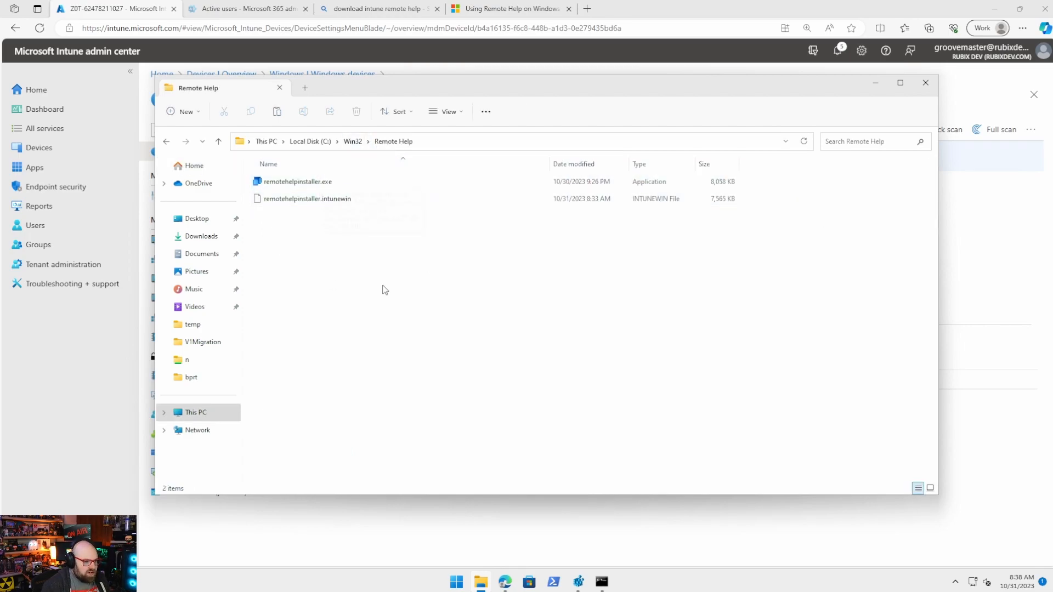
Change the administrator Command Prompt's directory to C:\Win32\Remote Help.
{"action": "left_click", "coordinate": [600, 585]}
{"action": "left_click", "coordinate": [350, 436]}
{"action": "type", "text": "cd C:\\wi"}
{"action": "key", "text": "Tab"}
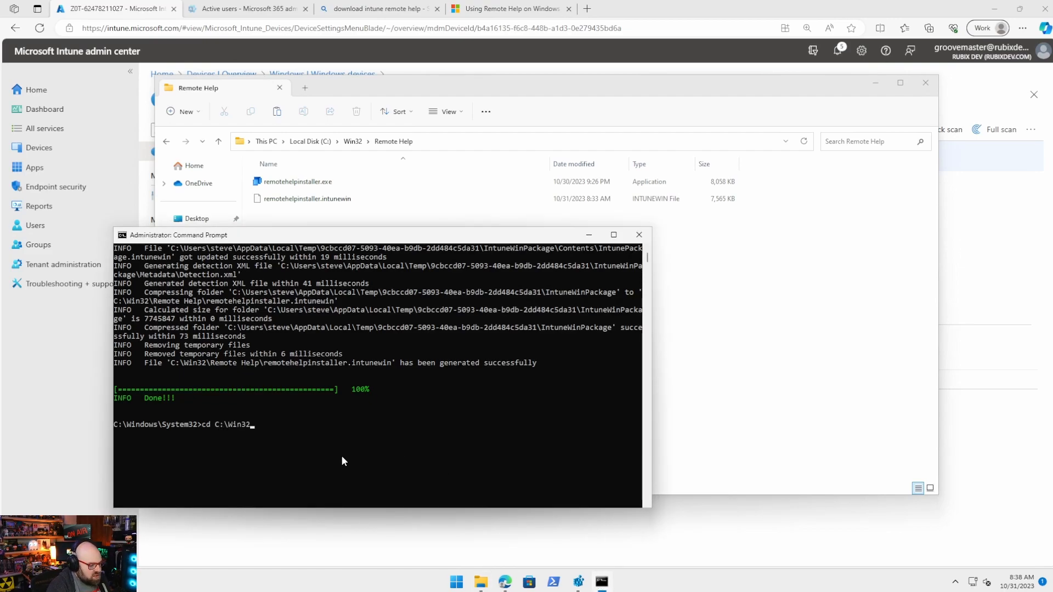
{"action": "key", "text": "Tab"}
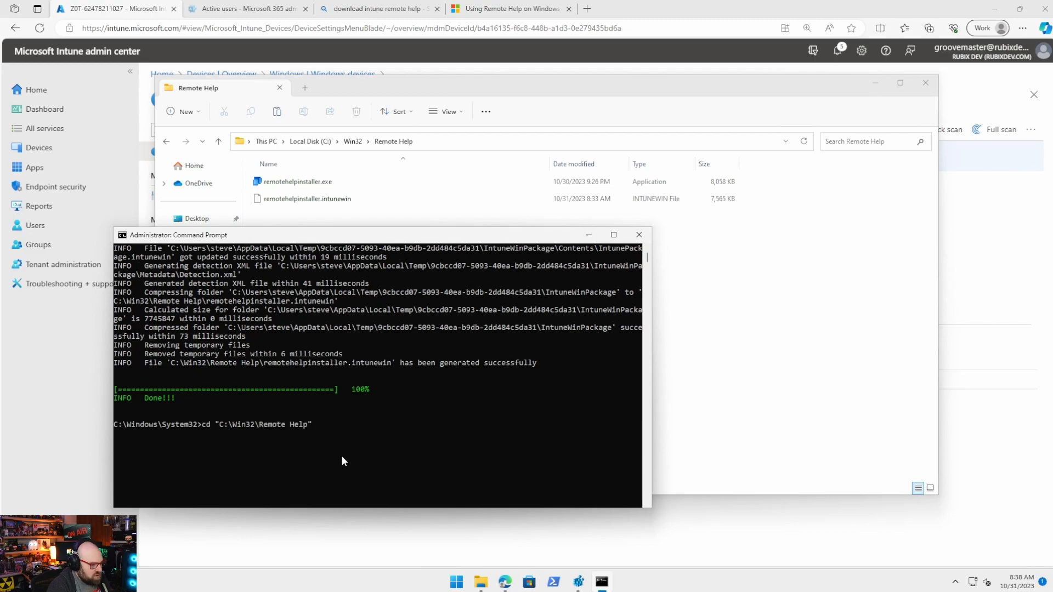
{"action": "key", "text": "Return"}
Run remotehelpinstaller.exe /quiet acceptTerms=1, then close the console and folder windows.
{"action": "type", "text": "re"}
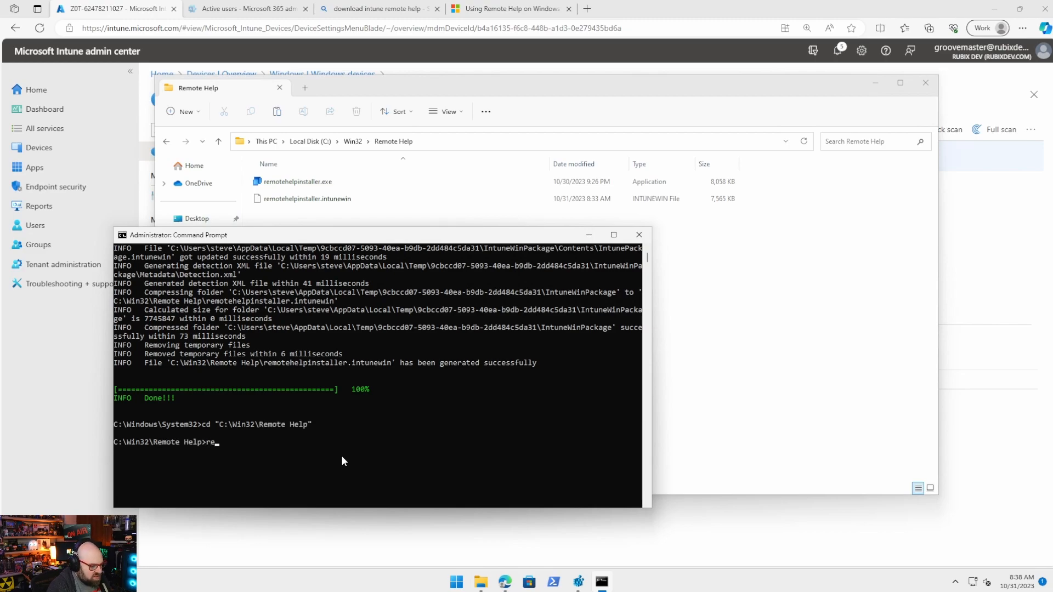
{"action": "key", "text": "Tab"}
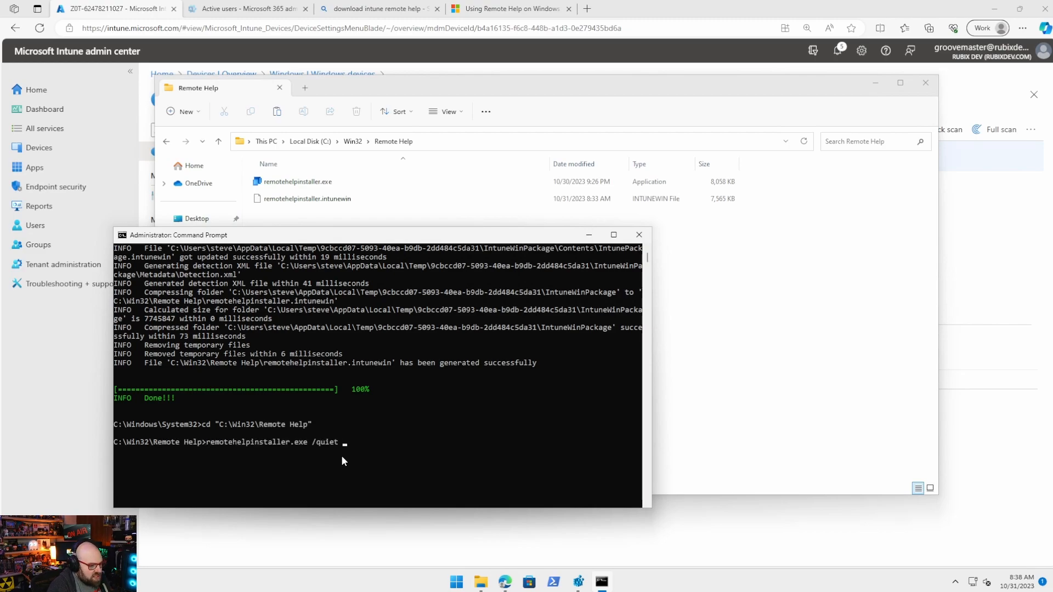
{"action": "type", "text": "/quiet acceptTerms=1"}
{"action": "key", "text": "Return"}
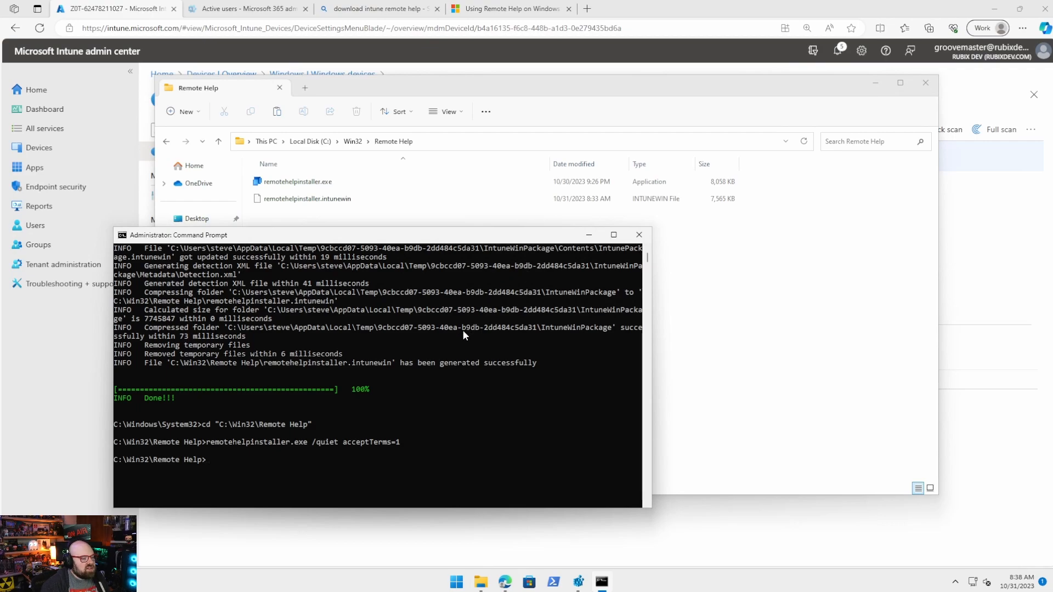
{"action": "left_click", "coordinate": [639, 235]}
{"action": "left_click", "coordinate": [926, 83]}
Launch the Remote Help app from the Start menu.
{"action": "left_click", "coordinate": [994, 9]}
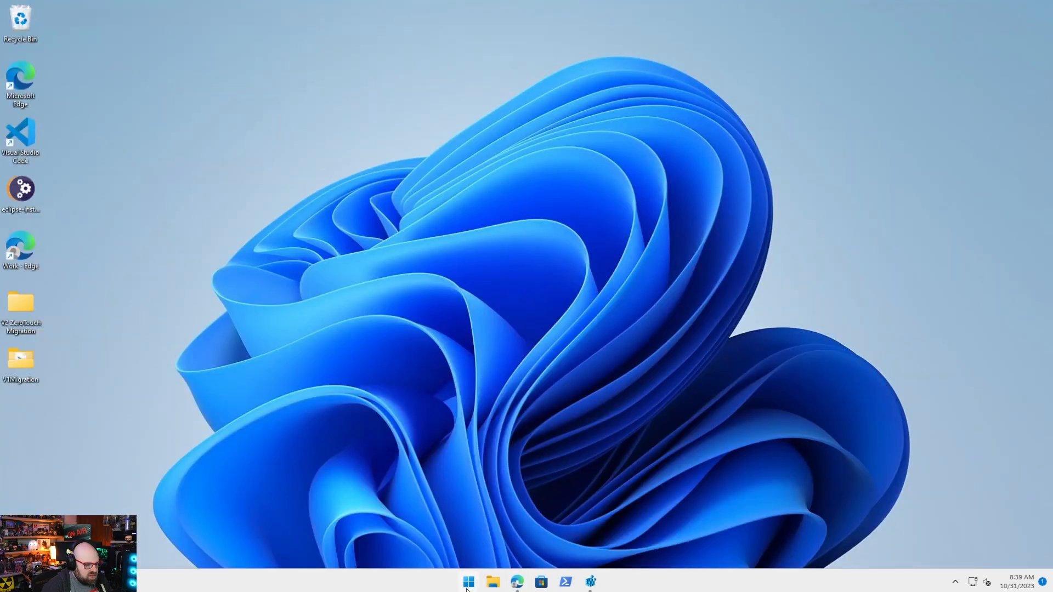
{"action": "left_click", "coordinate": [469, 582]}
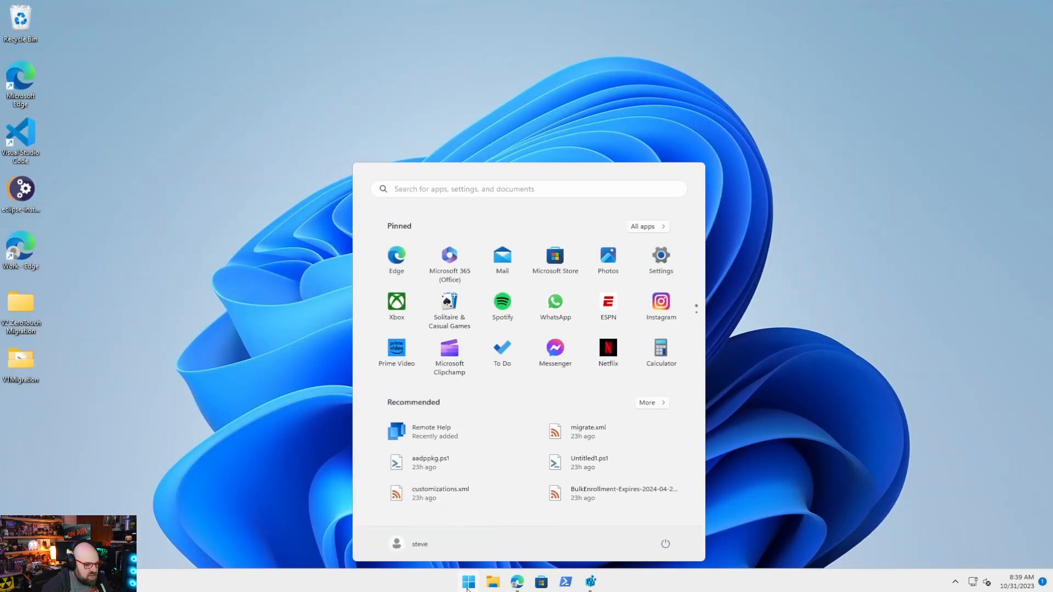
{"action": "left_click", "coordinate": [444, 432]}
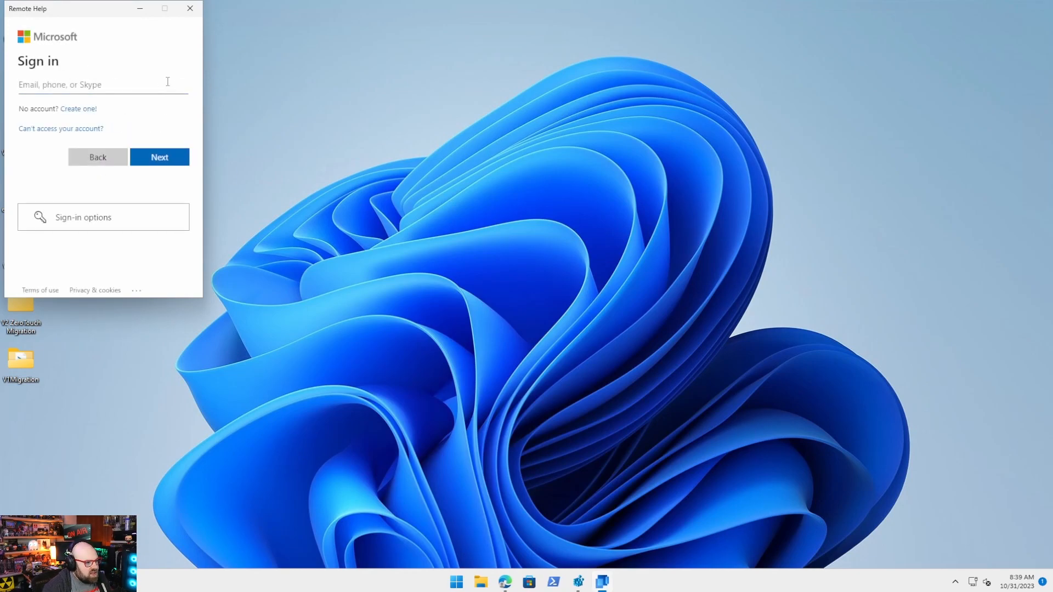
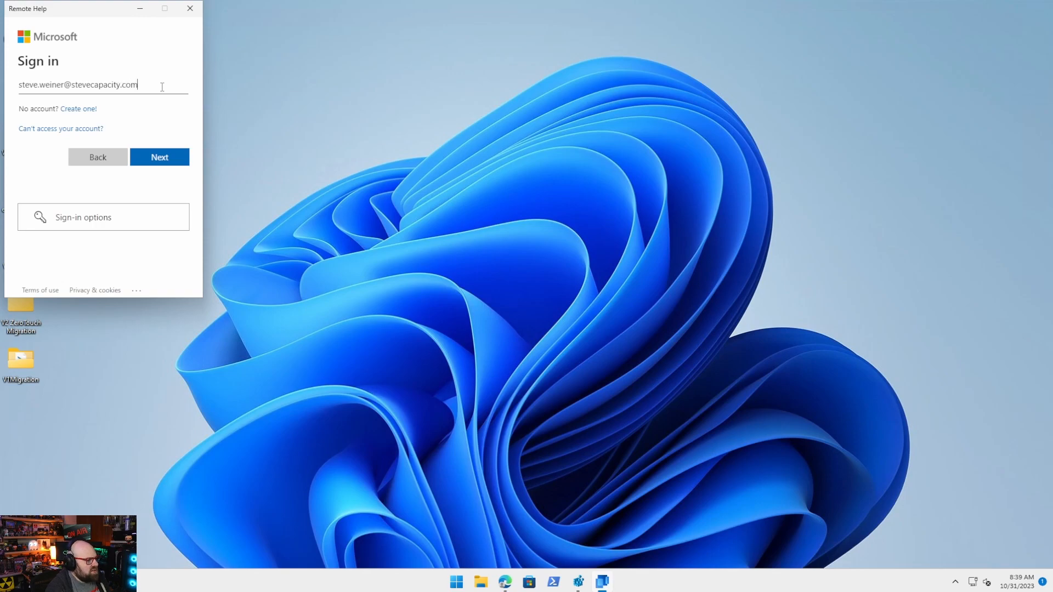
Sign in with the technician's work e-mail and password, choosing to stay signed in.
{"action": "key", "text": "Return"}
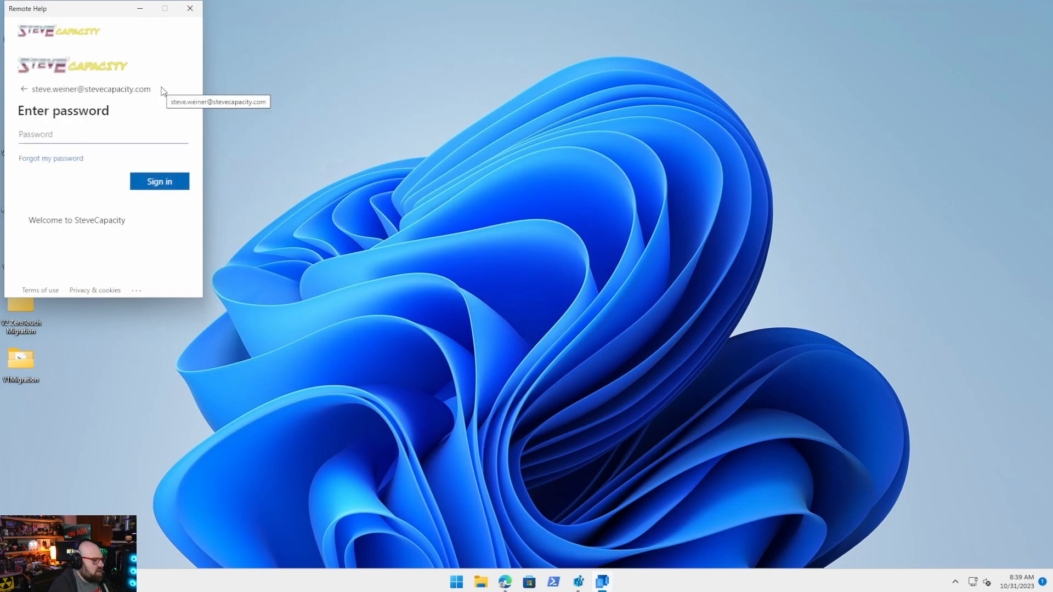
{"action": "type", "text": "•"}
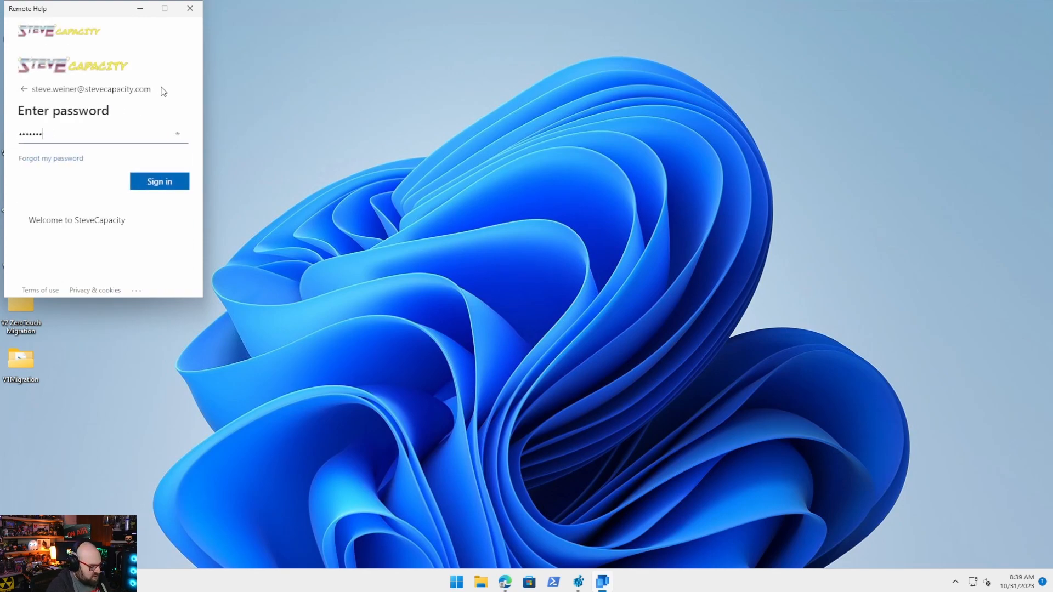
{"action": "key", "text": "Return"}
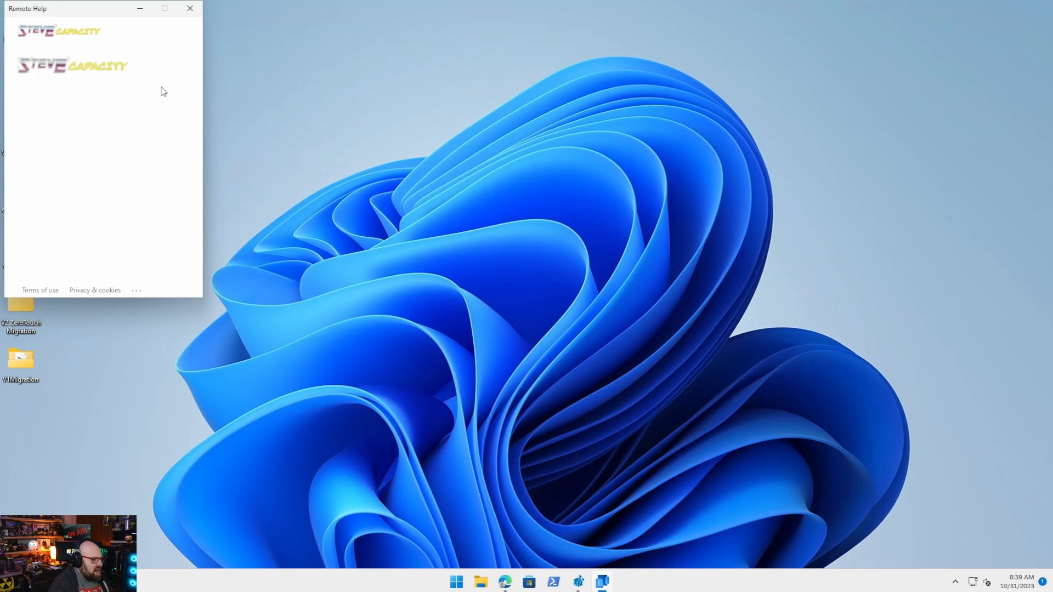
{"action": "left_click", "coordinate": [173, 190]}
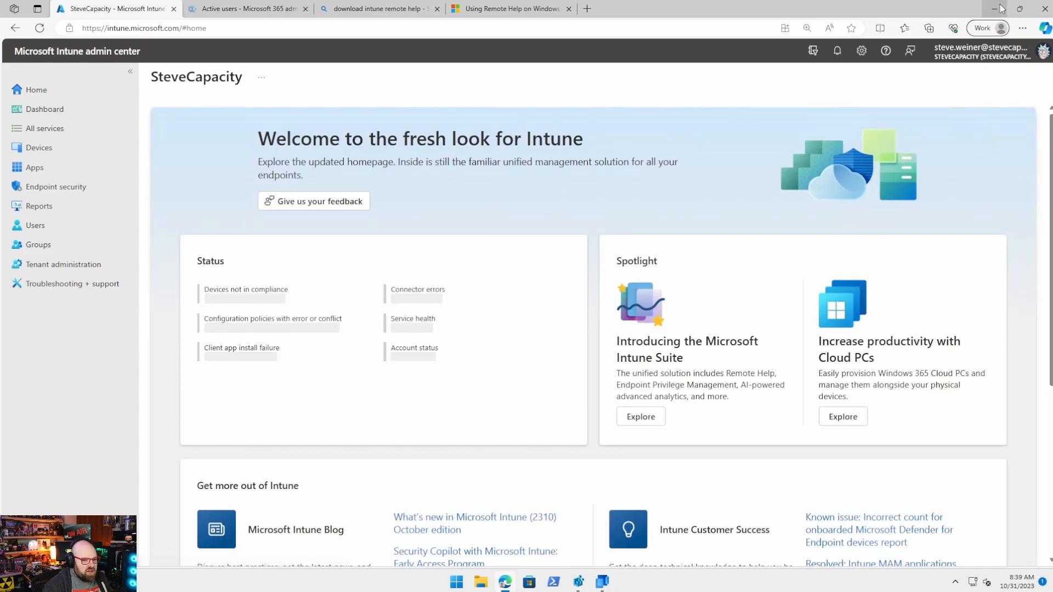
Accept the Remote Help privacy notice, close the app, and close the open window on the user's PC.
{"action": "left_click", "coordinate": [1000, 8]}
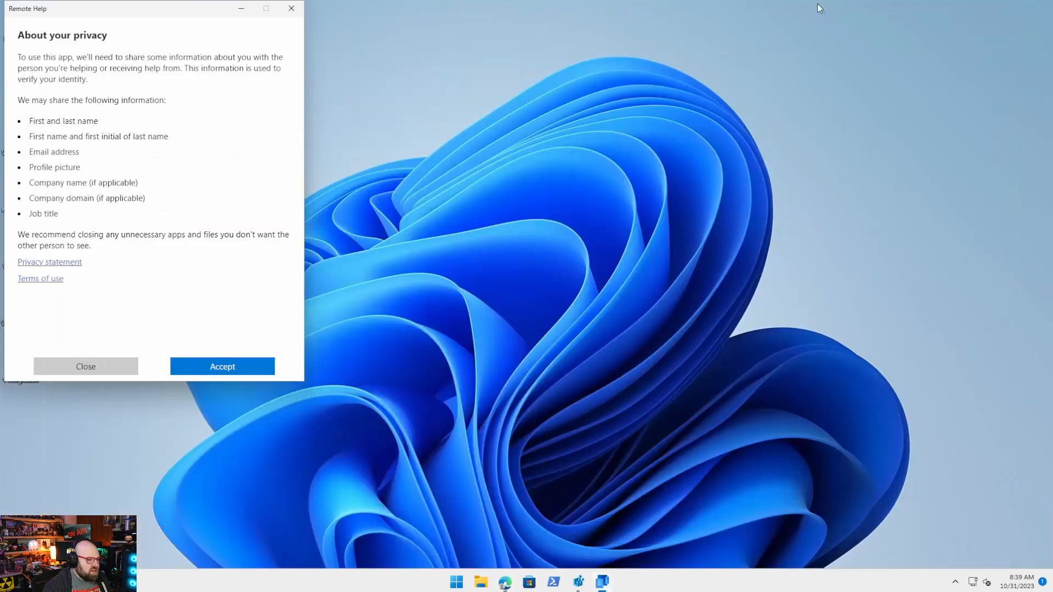
{"action": "left_click", "coordinate": [233, 373]}
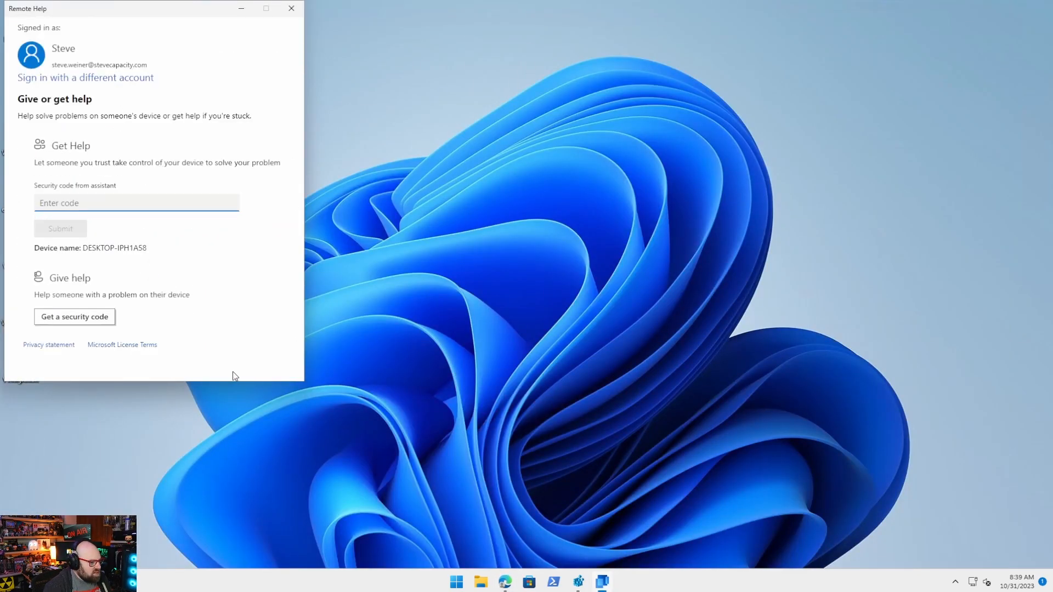
{"action": "left_click_drag", "start_coordinate": [111, 15], "coordinate": [140, 40]}
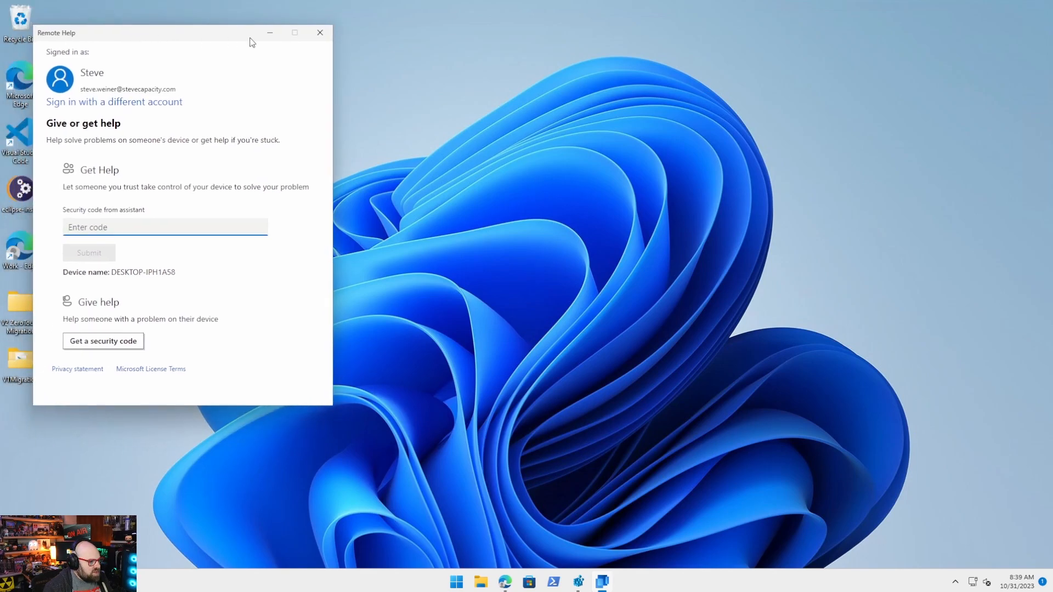
{"action": "left_click", "coordinate": [320, 32]}
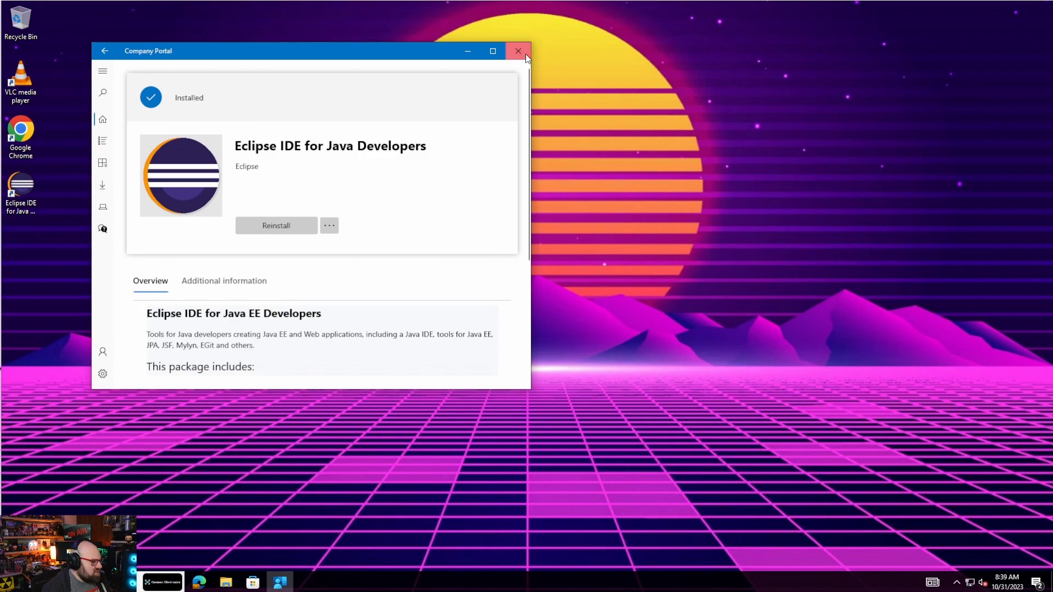
{"action": "left_click", "coordinate": [526, 54]}
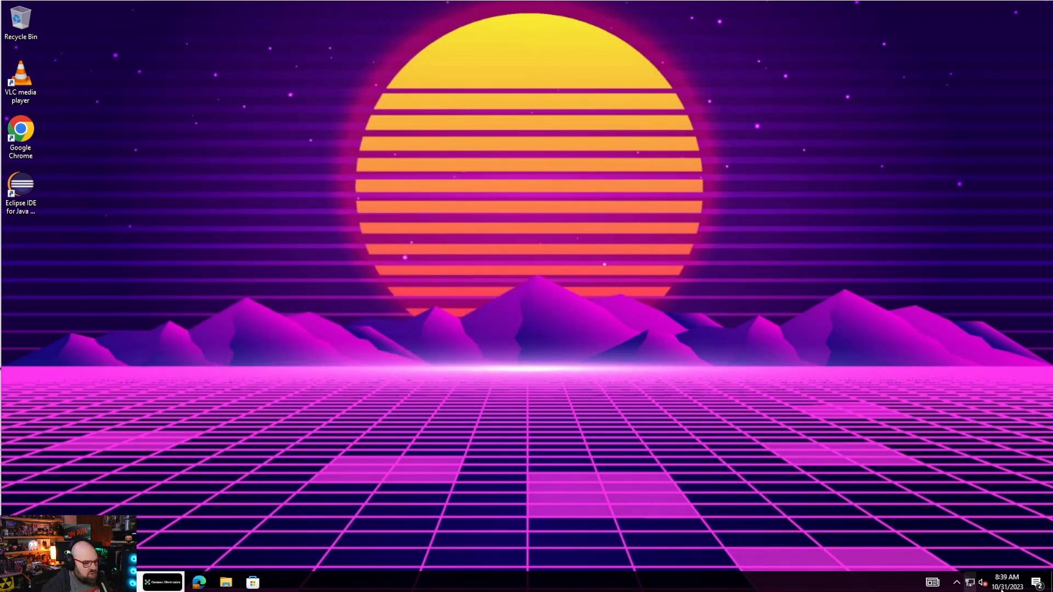
{"action": "left_click", "coordinate": [1037, 582]}
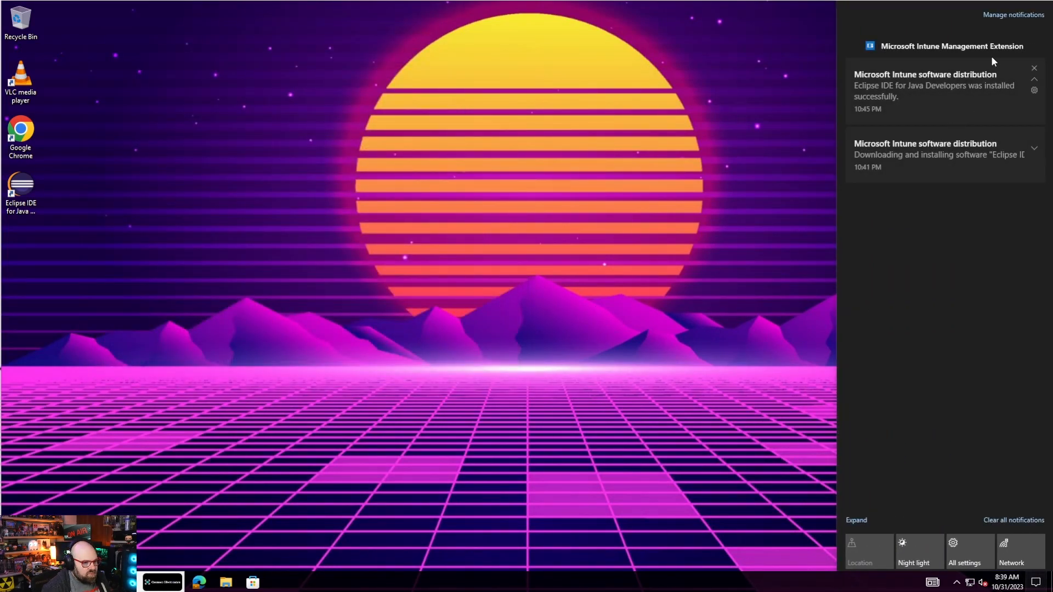
Clear all Intune notifications on the user's PC and launch Remote Help there.
{"action": "left_click", "coordinate": [1009, 520]}
{"action": "left_click", "coordinate": [317, 481]}
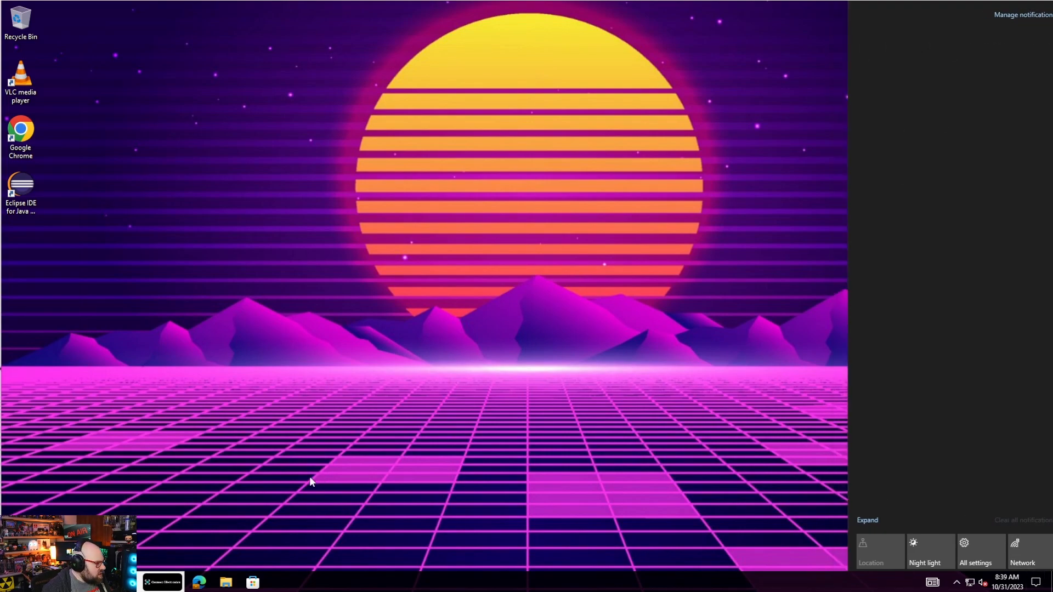
{"action": "left_click", "coordinate": [13, 583]}
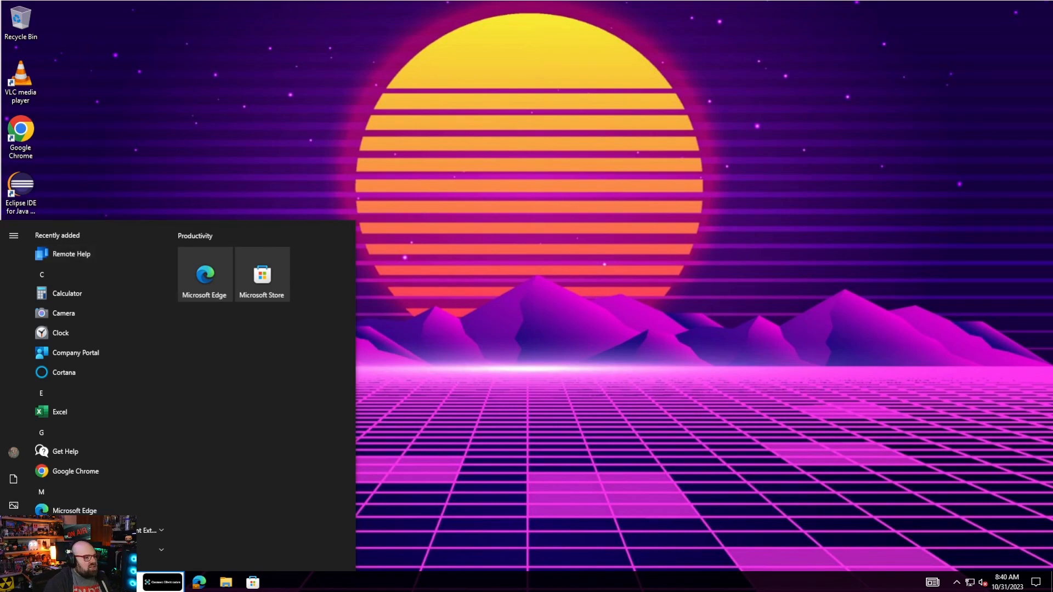
{"action": "left_click", "coordinate": [88, 256]}
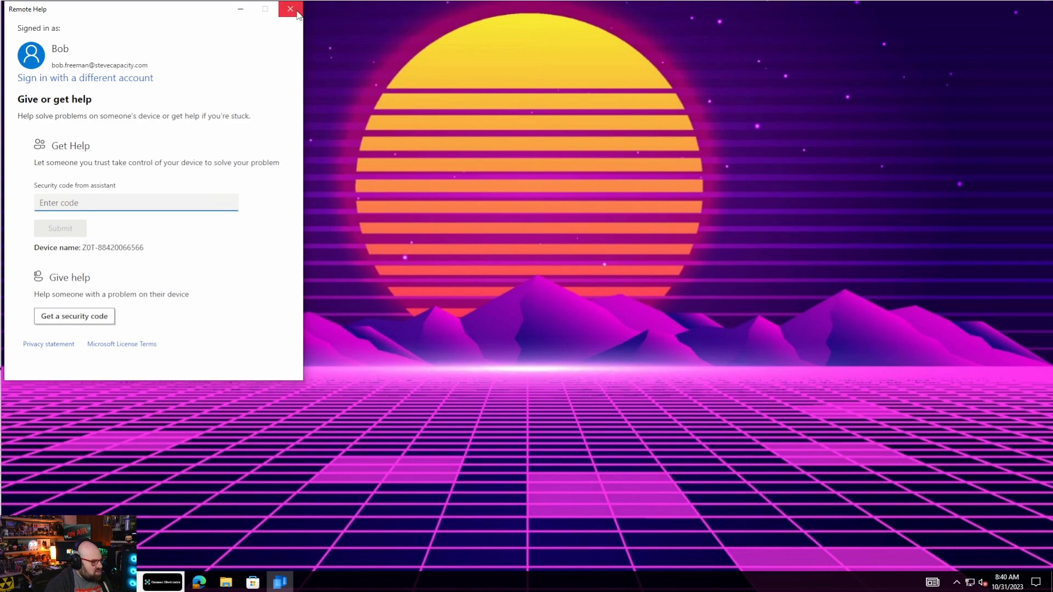
{"action": "left_click", "coordinate": [13, 582]}
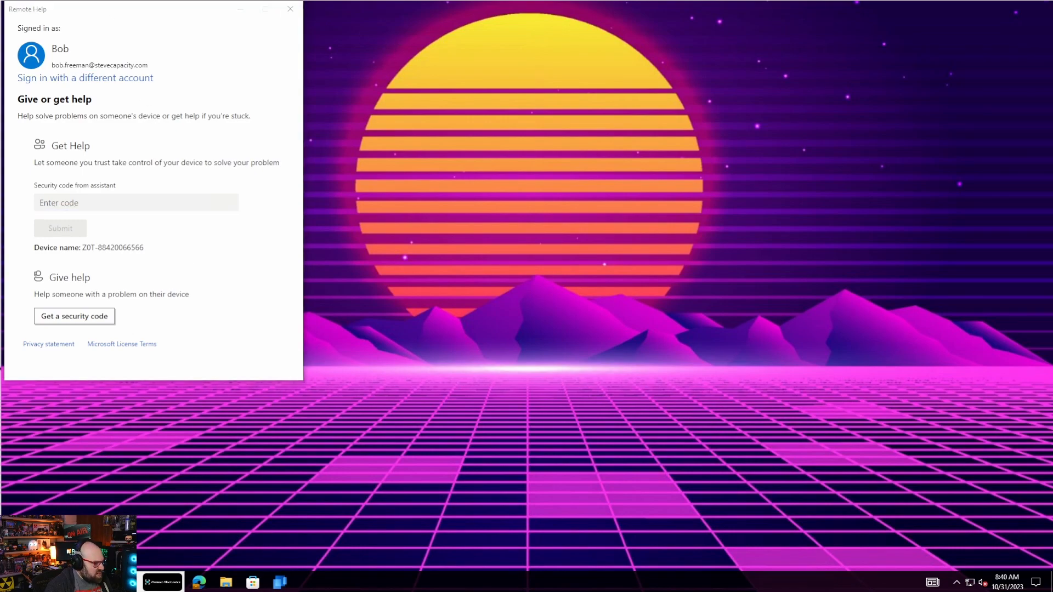
{"action": "right_click", "coordinate": [13, 582]}
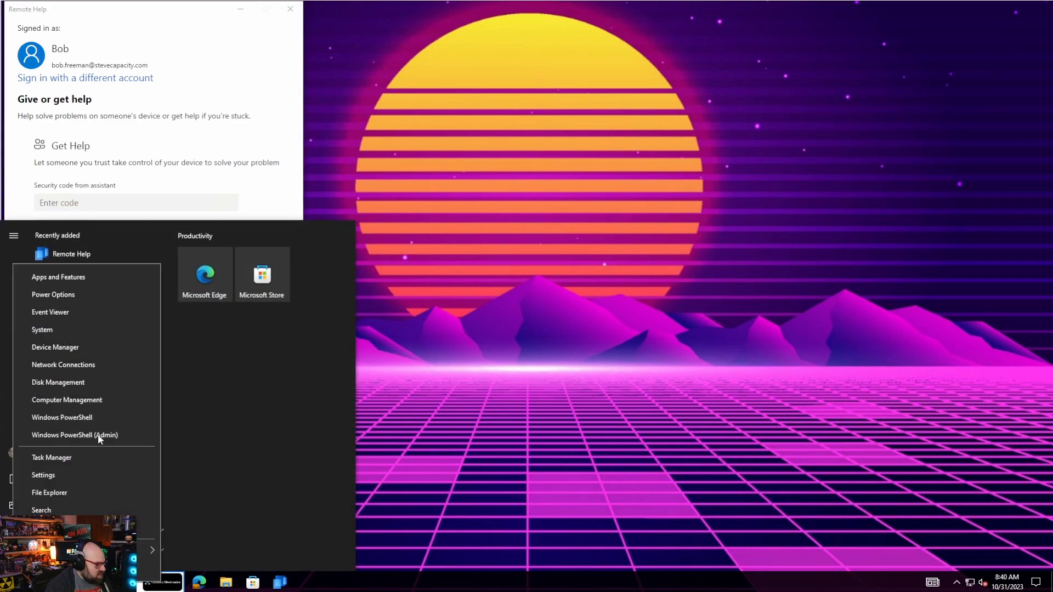
{"action": "left_click", "coordinate": [85, 329]}
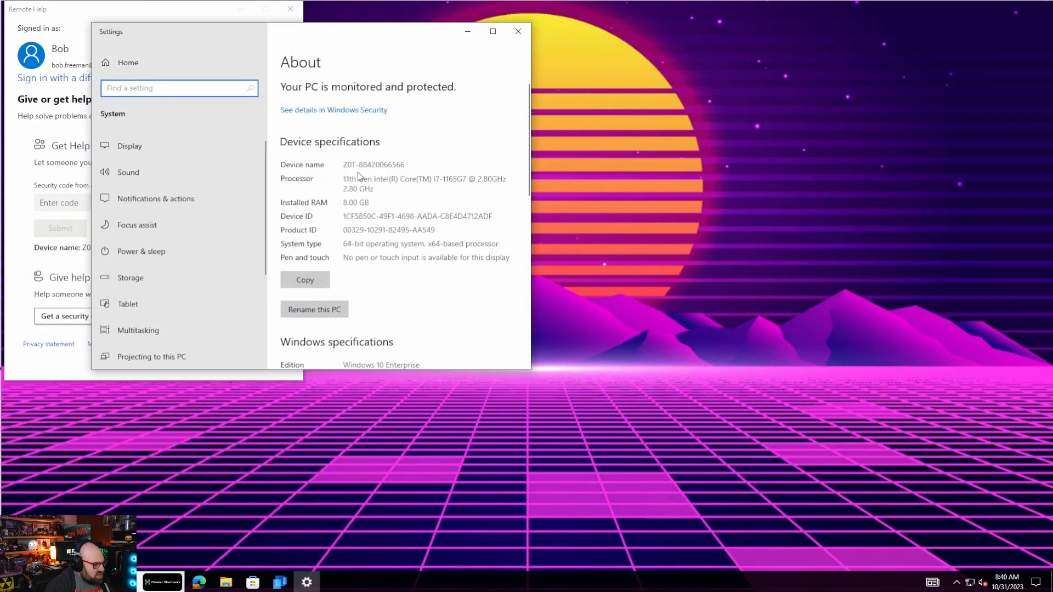
{"action": "left_click", "coordinate": [598, 234]}
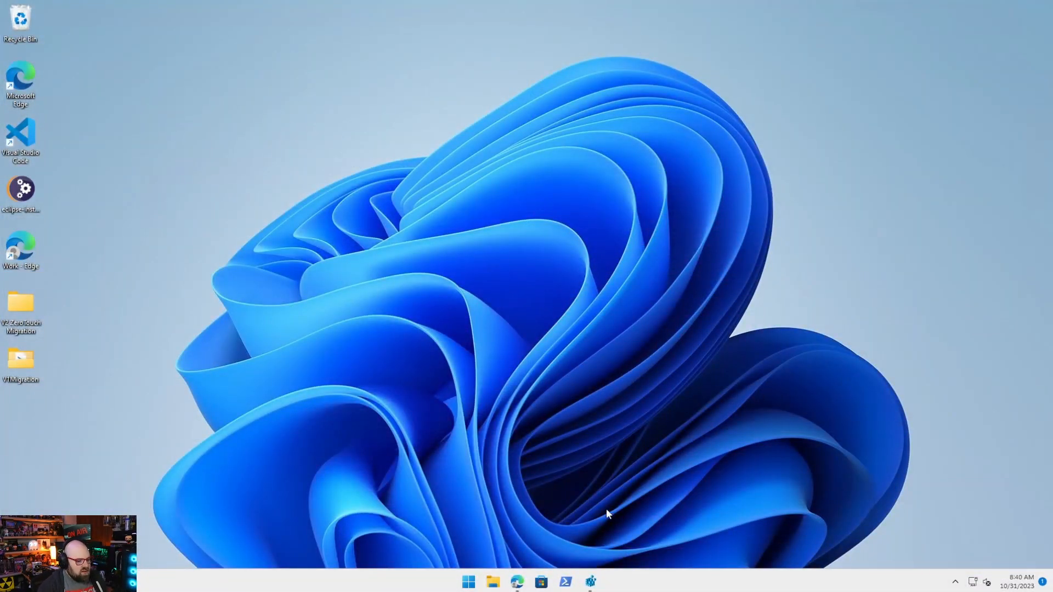
{"action": "left_click", "coordinate": [522, 584]}
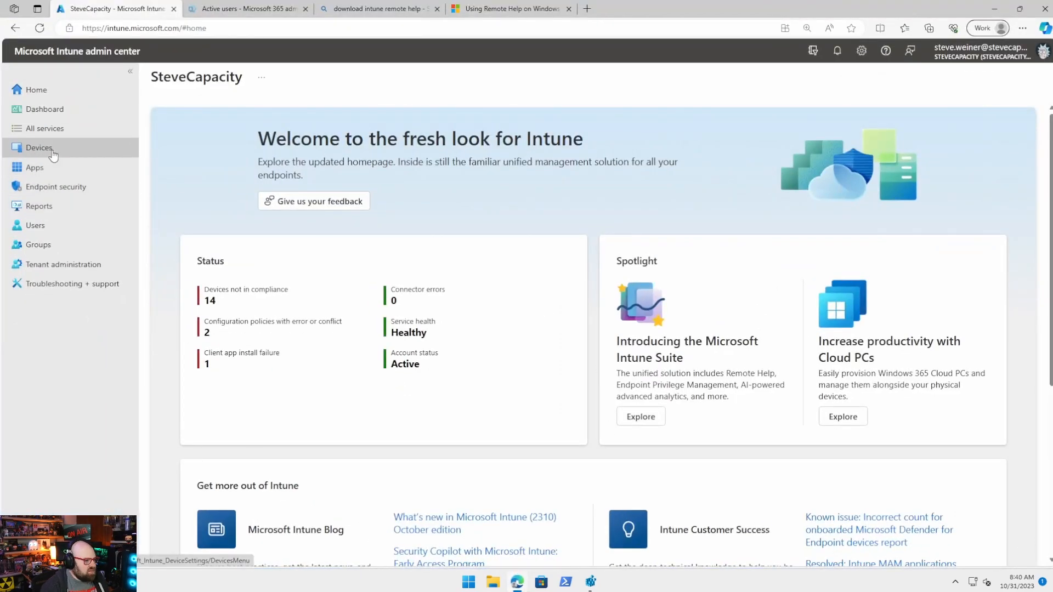
{"action": "left_click", "coordinate": [39, 148]}
{"action": "left_click", "coordinate": [235, 236]}
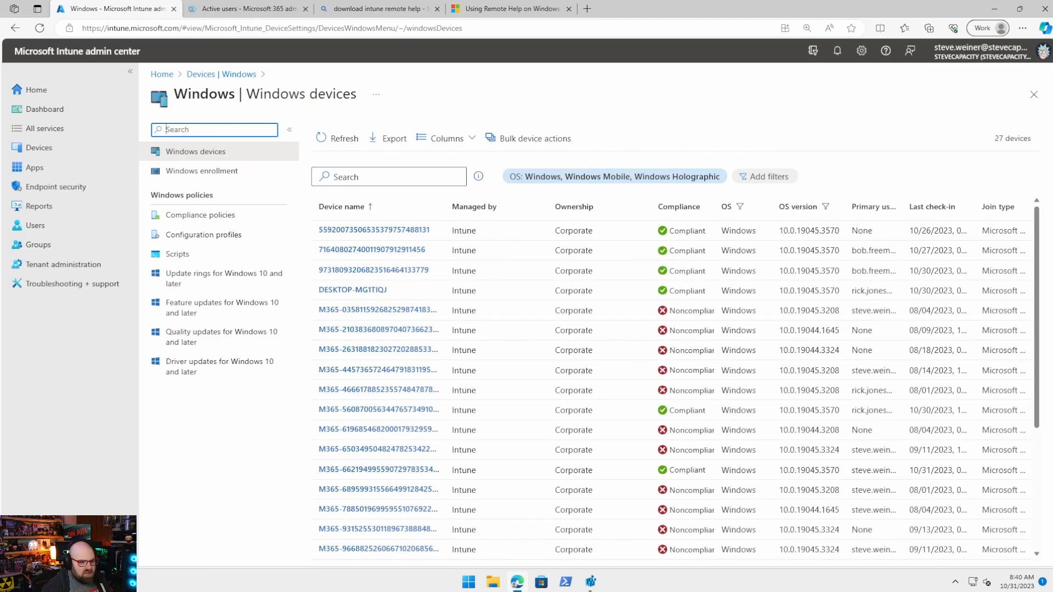
{"action": "left_click", "coordinate": [390, 173]}
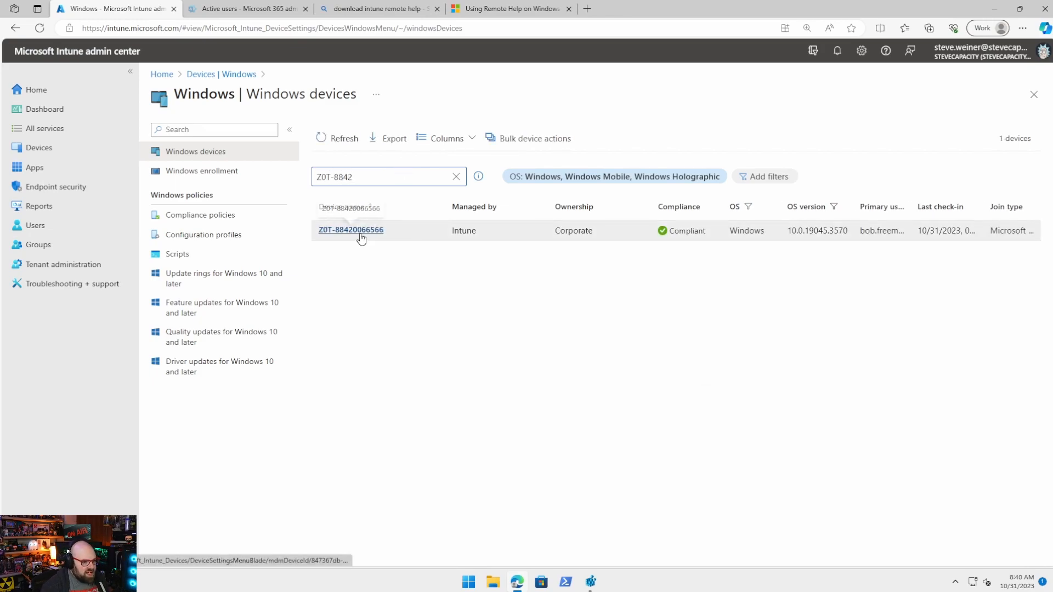
{"action": "left_click", "coordinate": [360, 236]}
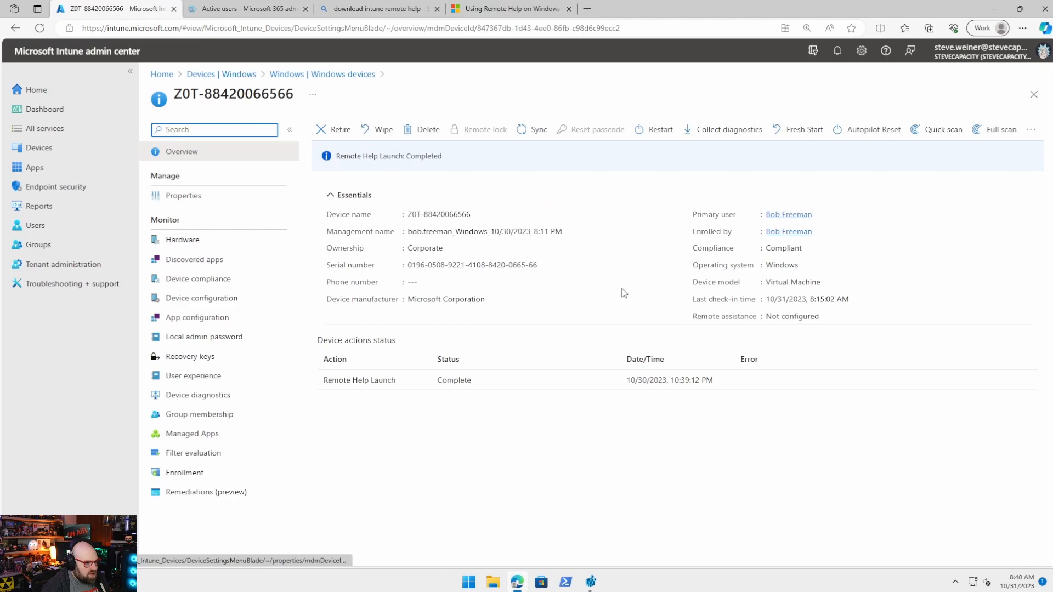
{"action": "left_click", "coordinate": [1032, 130]}
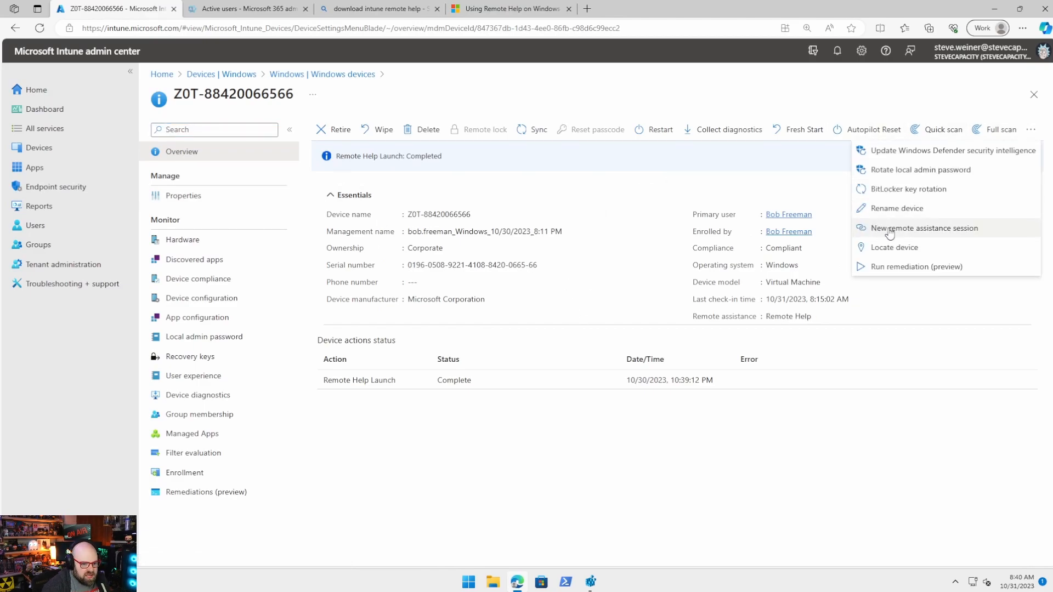
{"action": "left_click", "coordinate": [900, 229]}
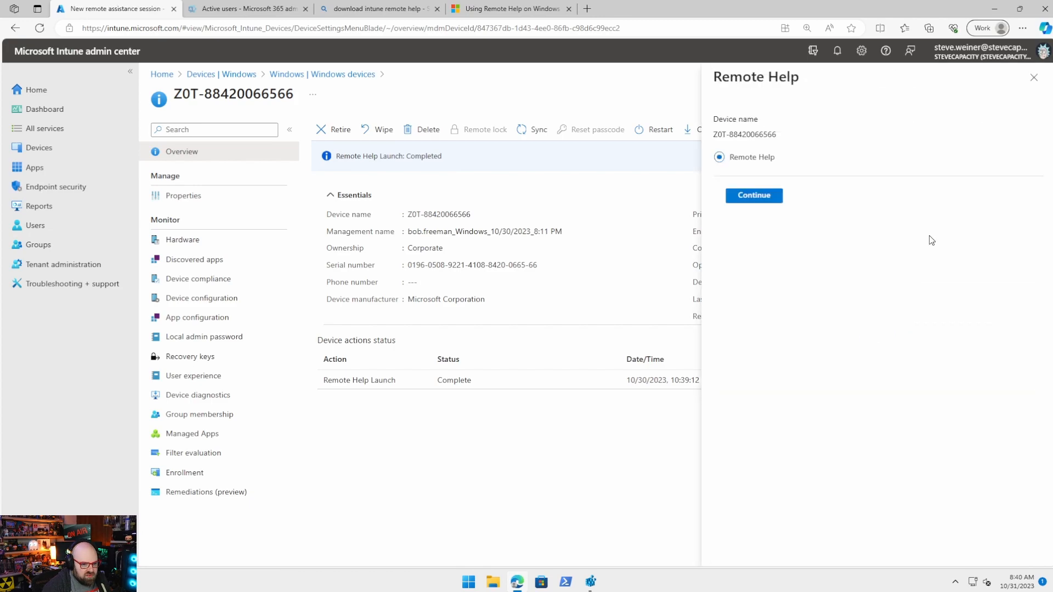
Continue the launch, have the user open Remote Help, then launch the Remote Help app.
{"action": "left_click", "coordinate": [754, 196]}
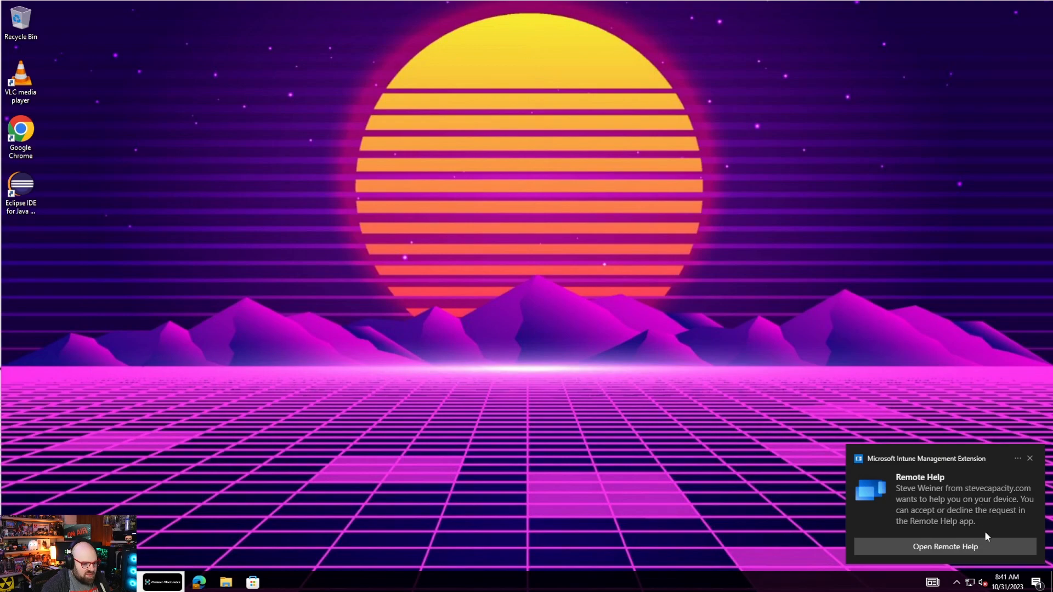
{"action": "left_click", "coordinate": [933, 549]}
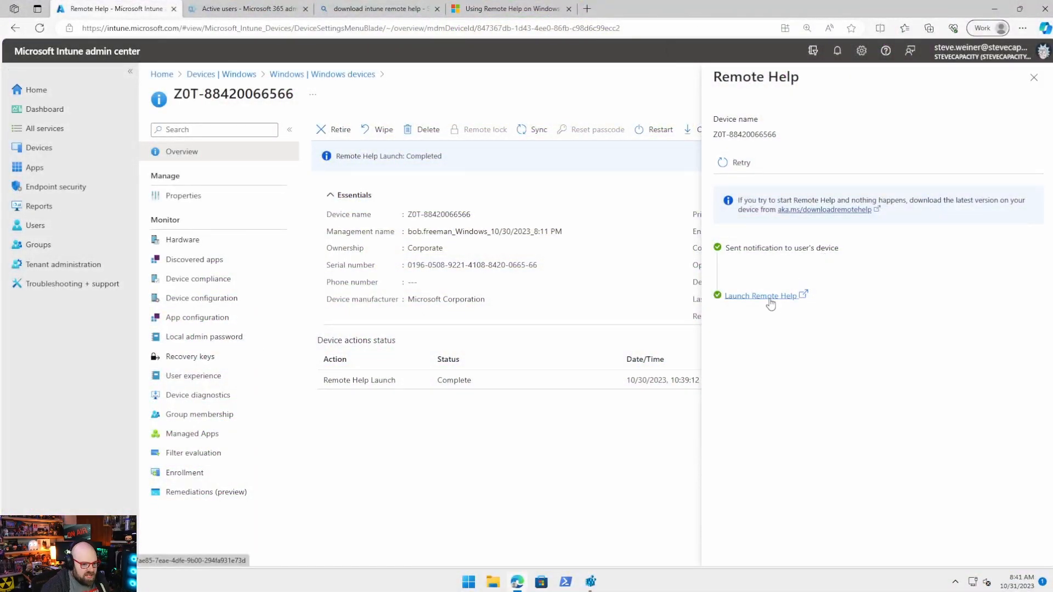
{"action": "left_click", "coordinate": [771, 299]}
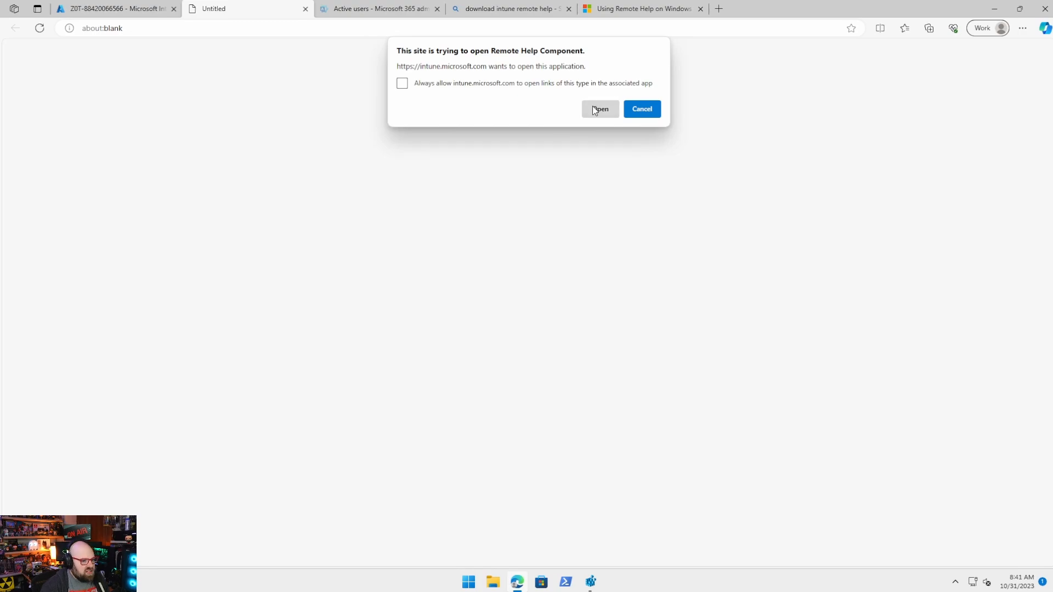
Let the browser open Remote Help, request full control, and have the user allow it.
{"action": "left_click", "coordinate": [599, 108]}
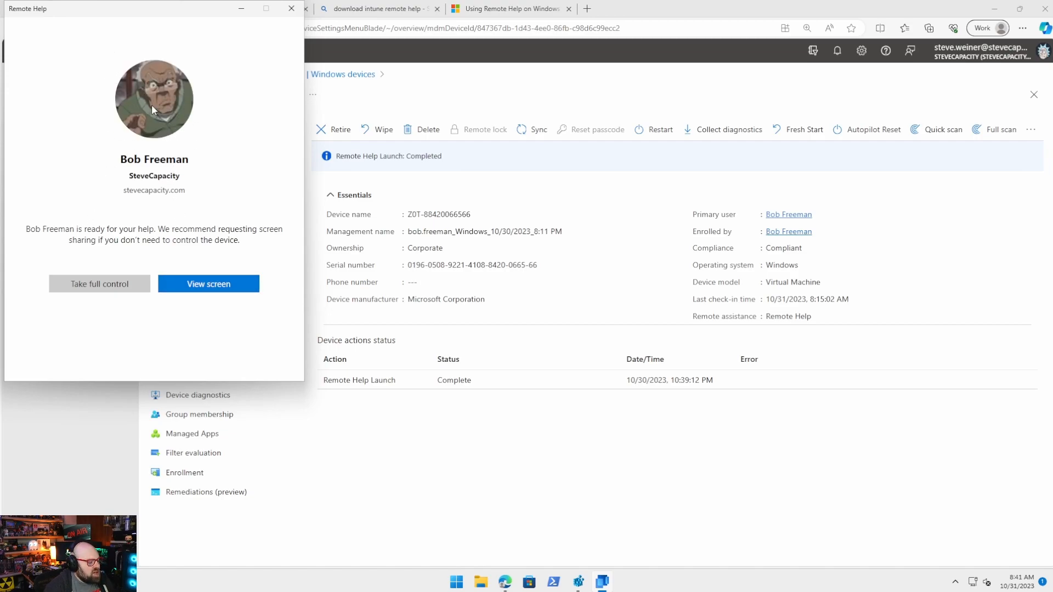
{"action": "left_click", "coordinate": [73, 287]}
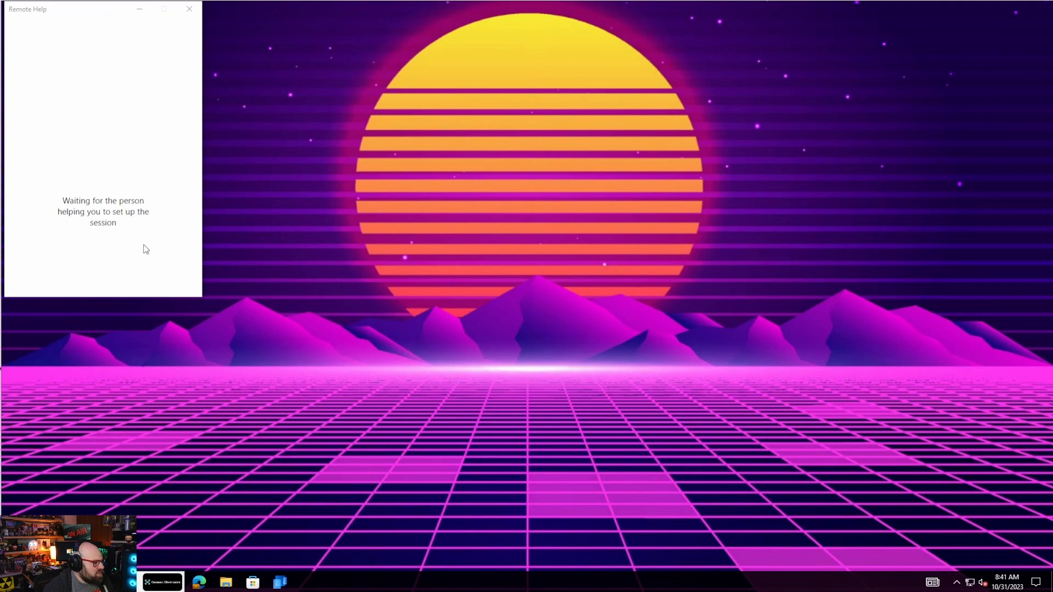
{"action": "left_click", "coordinate": [229, 298]}
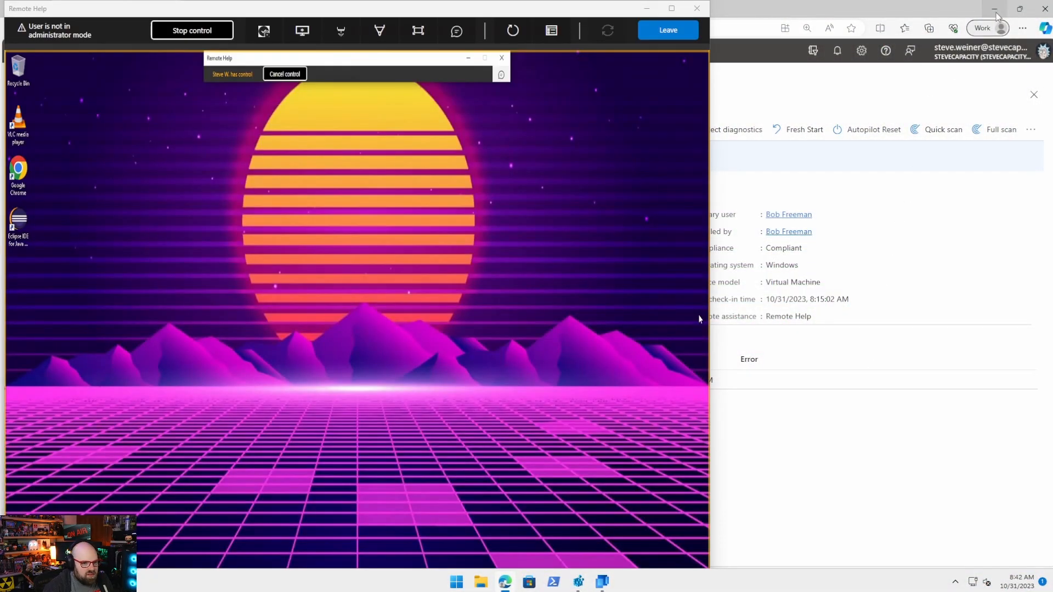
Minimize Edge, open File Explorer on the remote PC, and drag Outlook from Start onto its desktop.
{"action": "left_click", "coordinate": [994, 10]}
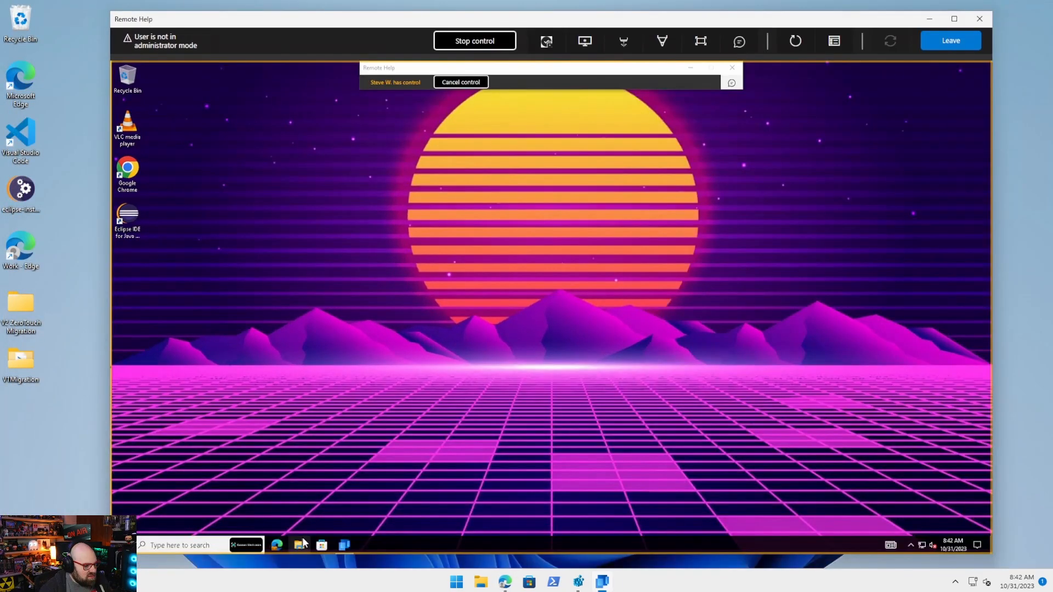
{"action": "left_click", "coordinate": [304, 543]}
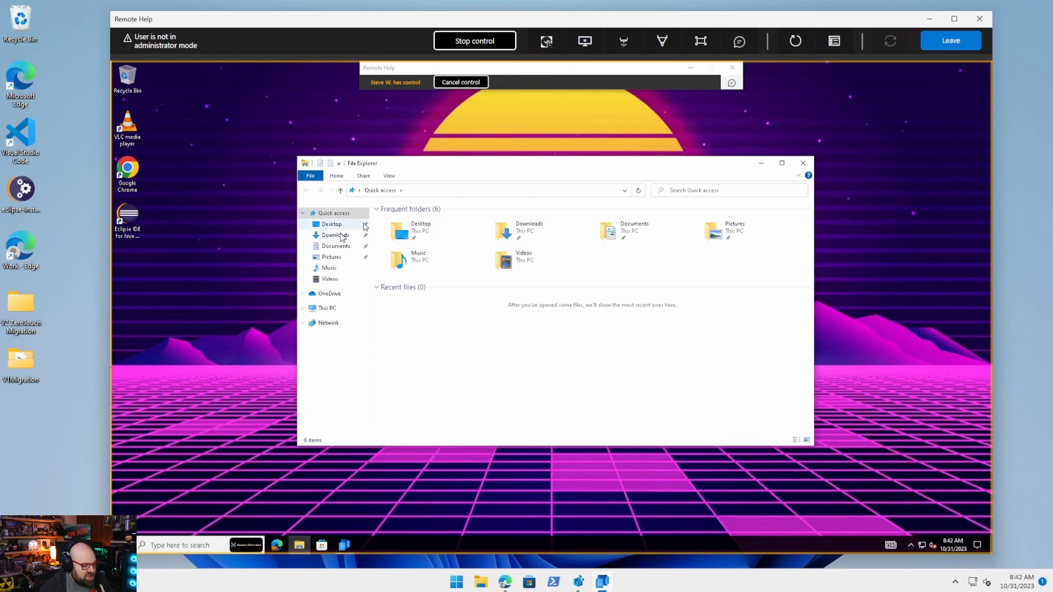
{"action": "left_click_drag", "start_coordinate": [419, 163], "coordinate": [396, 155]}
{"action": "left_click", "coordinate": [122, 545]}
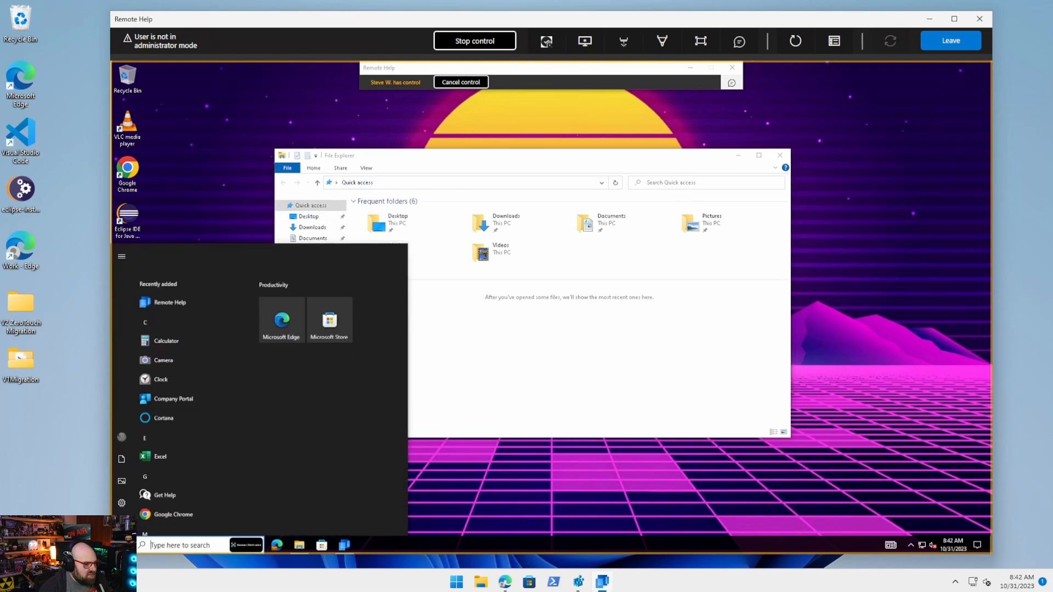
{"action": "scroll", "coordinate": [182, 380], "scroll_direction": "down", "scroll_amount": 2}
{"action": "scroll", "coordinate": [182, 381], "scroll_direction": "down", "scroll_amount": 6}
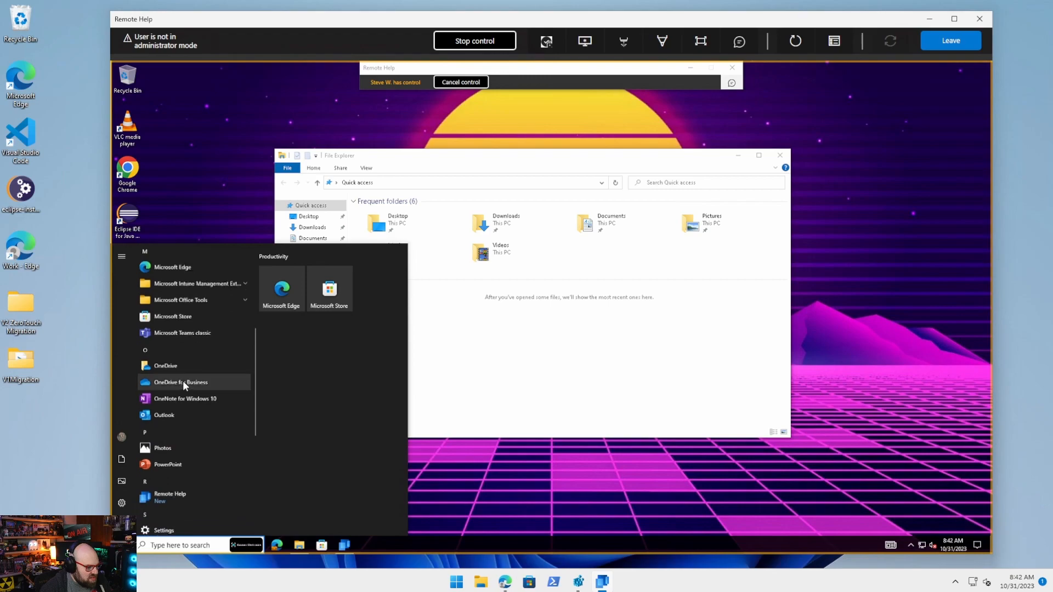
{"action": "left_click_drag", "start_coordinate": [159, 371], "coordinate": [133, 274]}
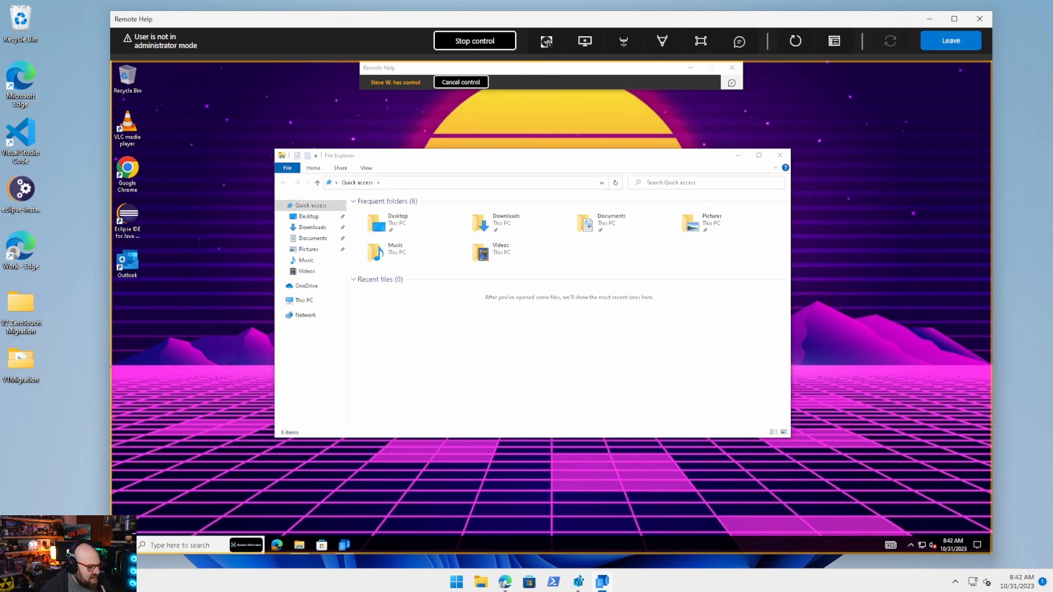
Launch Company Portal on the remote PC and move its window up and left.
{"action": "left_click", "coordinate": [123, 545]}
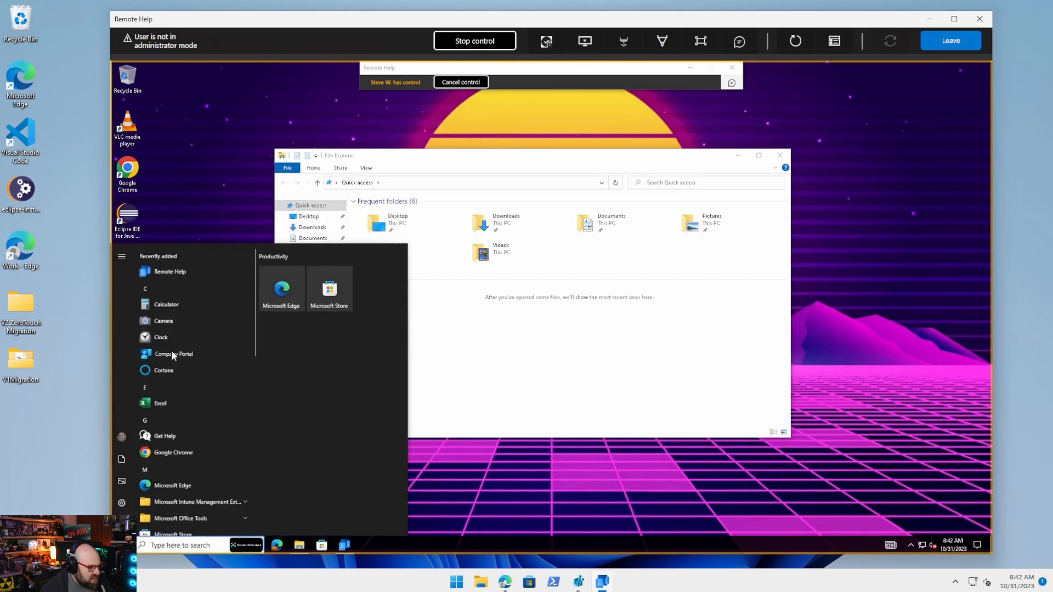
{"action": "left_click", "coordinate": [172, 355]}
{"action": "left_click_drag", "start_coordinate": [357, 105], "coordinate": [328, 116]}
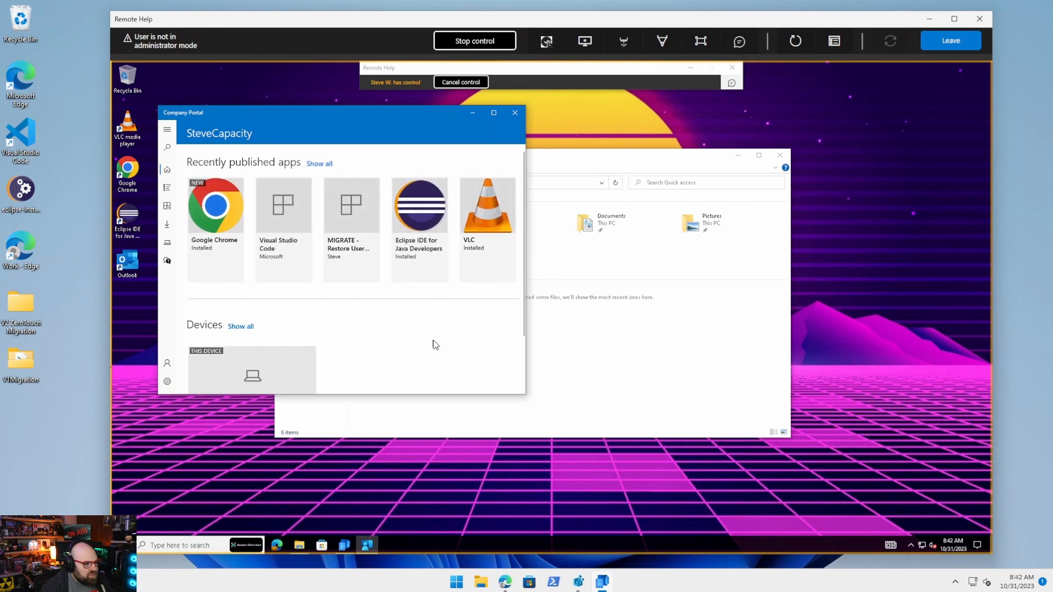
Point things out with the laser pointer, then resume control and open Visual Studio Code's details in Company Portal.
{"action": "left_click", "coordinate": [627, 49]}
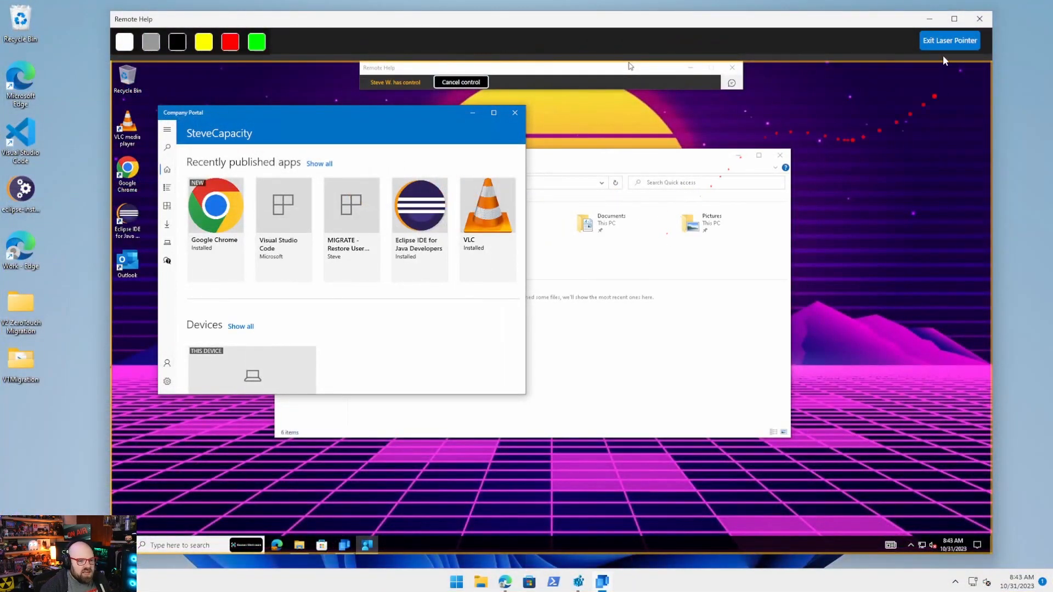
{"action": "left_click", "coordinate": [949, 47]}
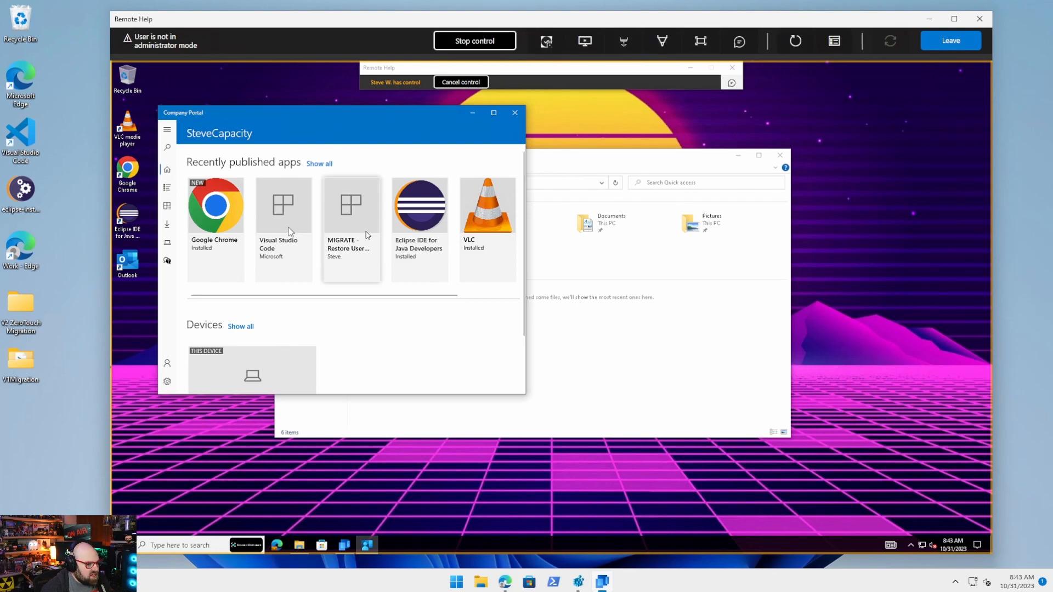
{"action": "left_click", "coordinate": [301, 208]}
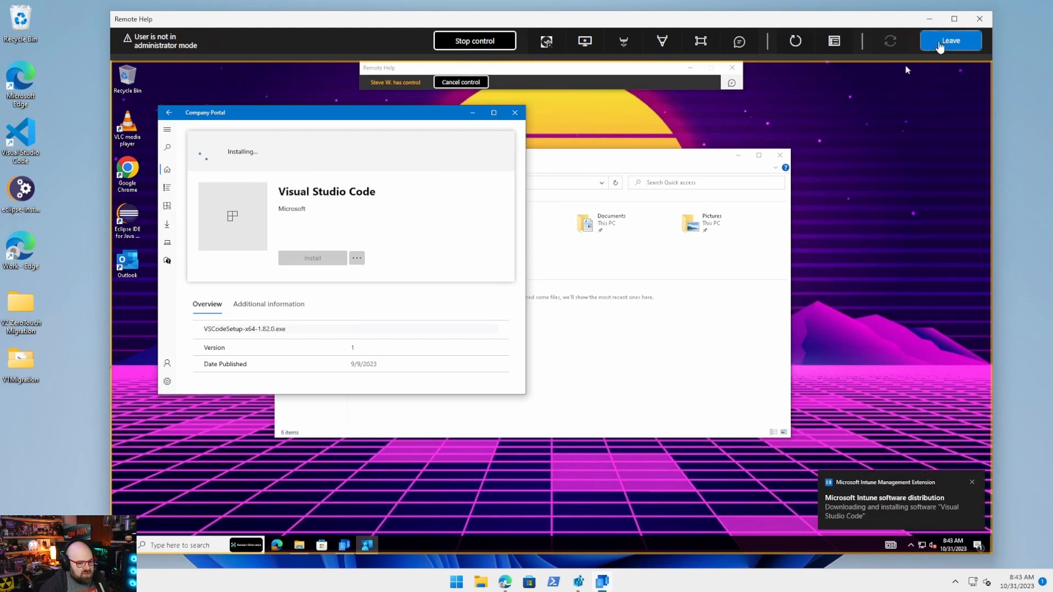
Leave the session, minimize Company Portal, close File Explorer and both Remote Help windows, then restore Edge.
{"action": "left_click", "coordinate": [939, 46]}
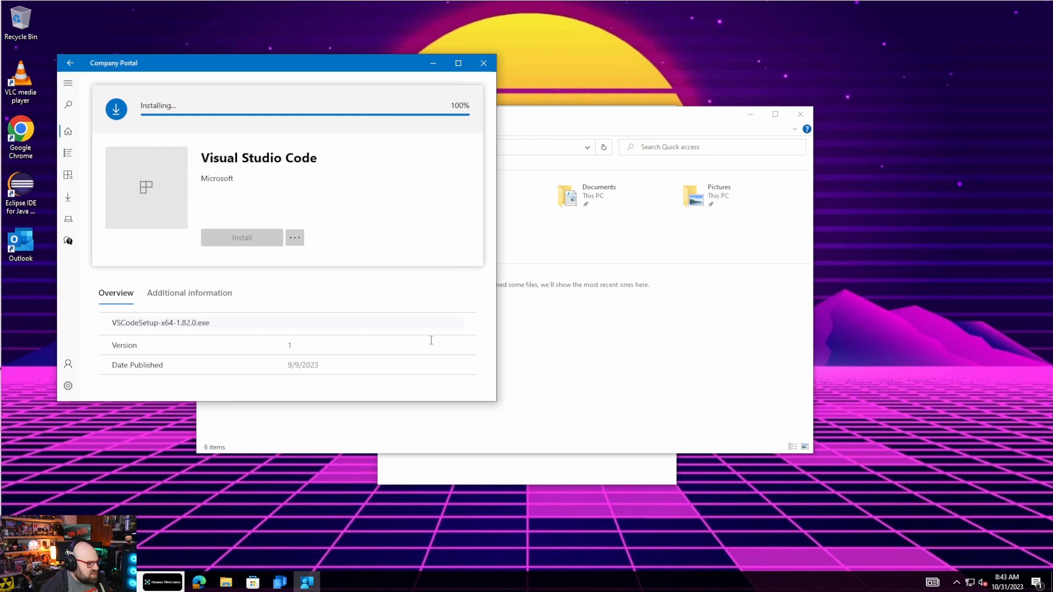
{"action": "left_click", "coordinate": [432, 63]}
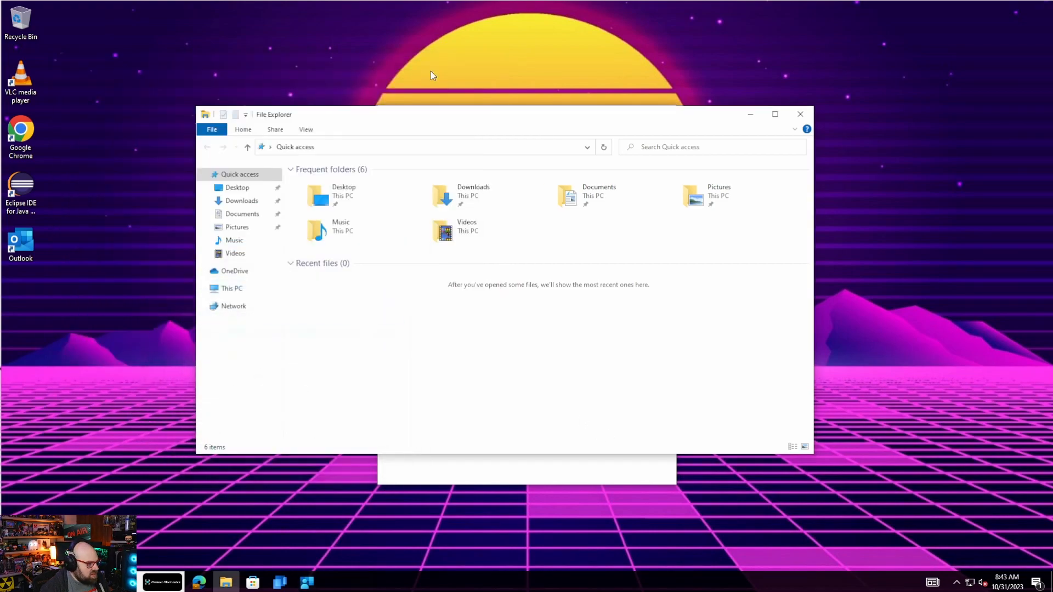
{"action": "left_click", "coordinate": [801, 114]}
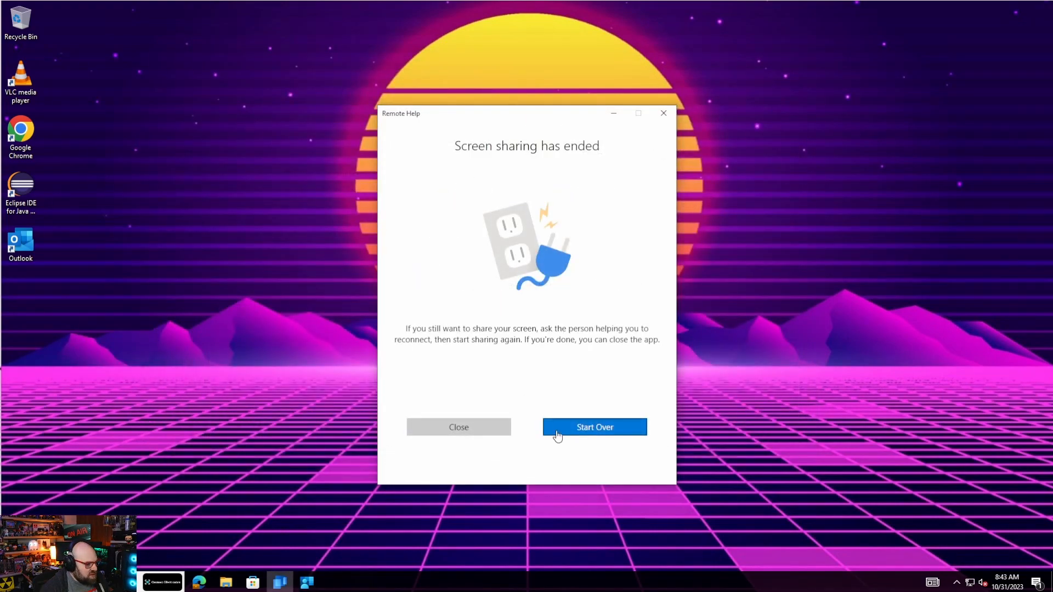
{"action": "left_click", "coordinate": [462, 428]}
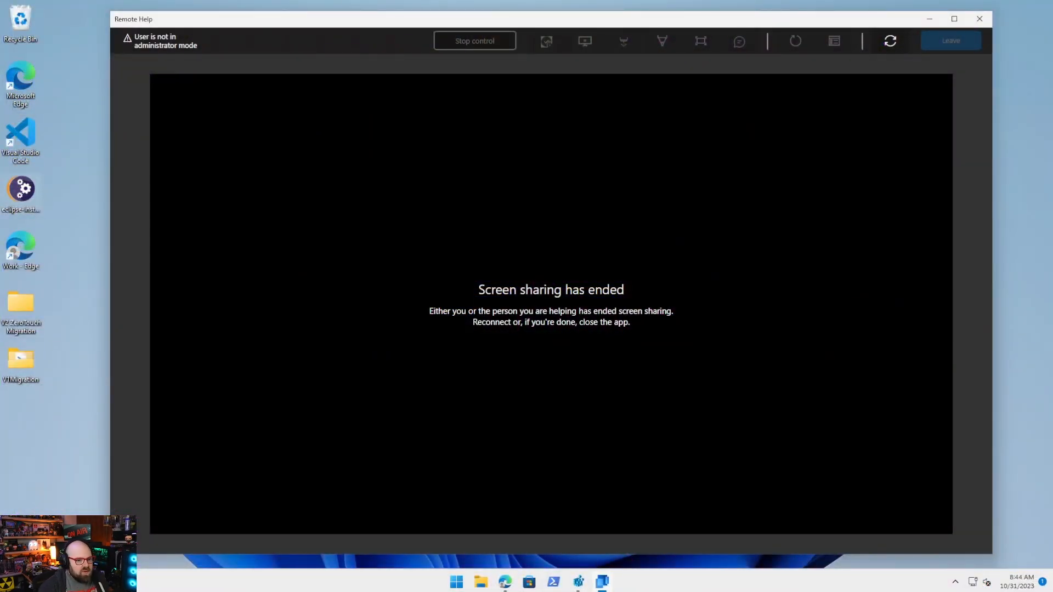
{"action": "left_click", "coordinate": [980, 18]}
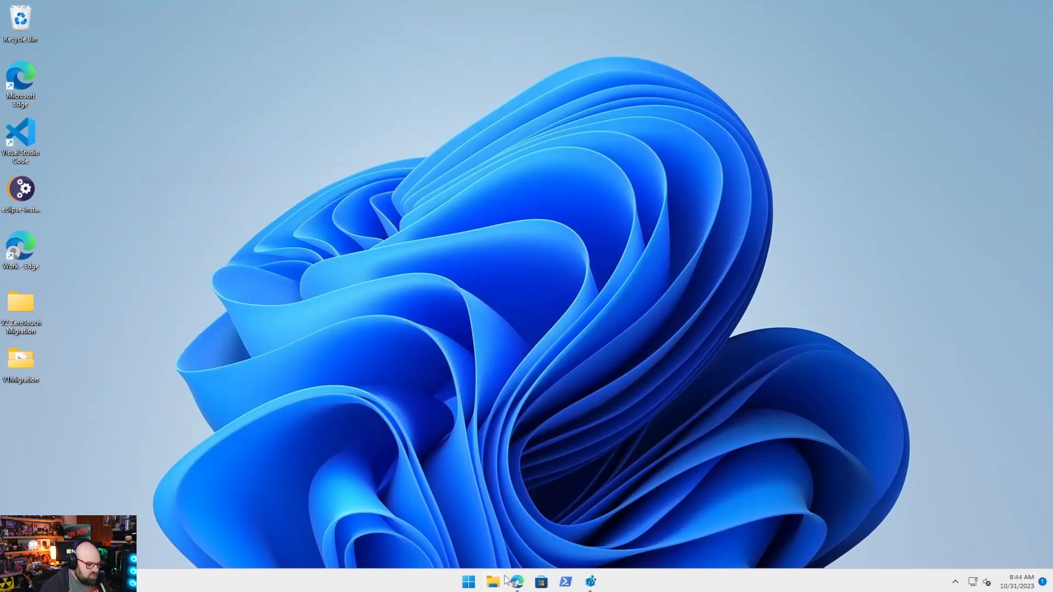
{"action": "left_click", "coordinate": [515, 585]}
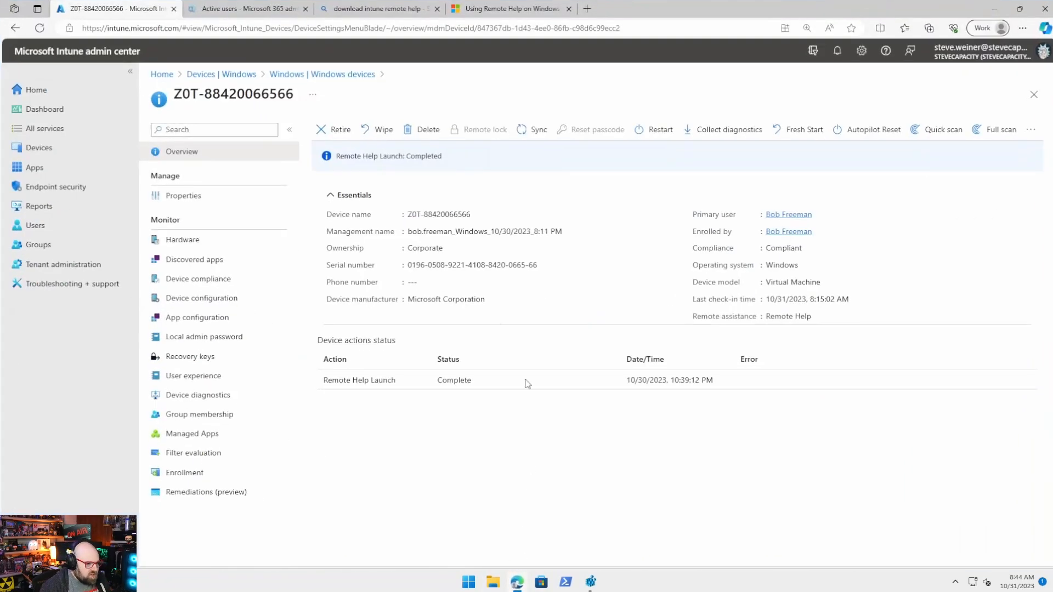
Open Tenant administration > Remote Help, review the sessions list, then return to the Monitor charts.
{"action": "left_click", "coordinate": [61, 265]}
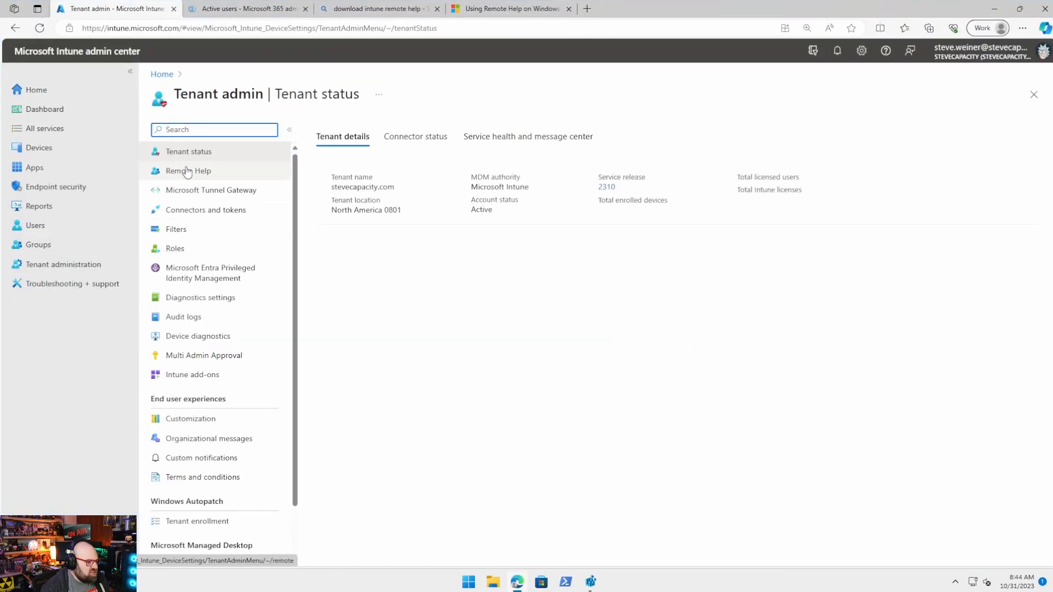
{"action": "left_click", "coordinate": [187, 171]}
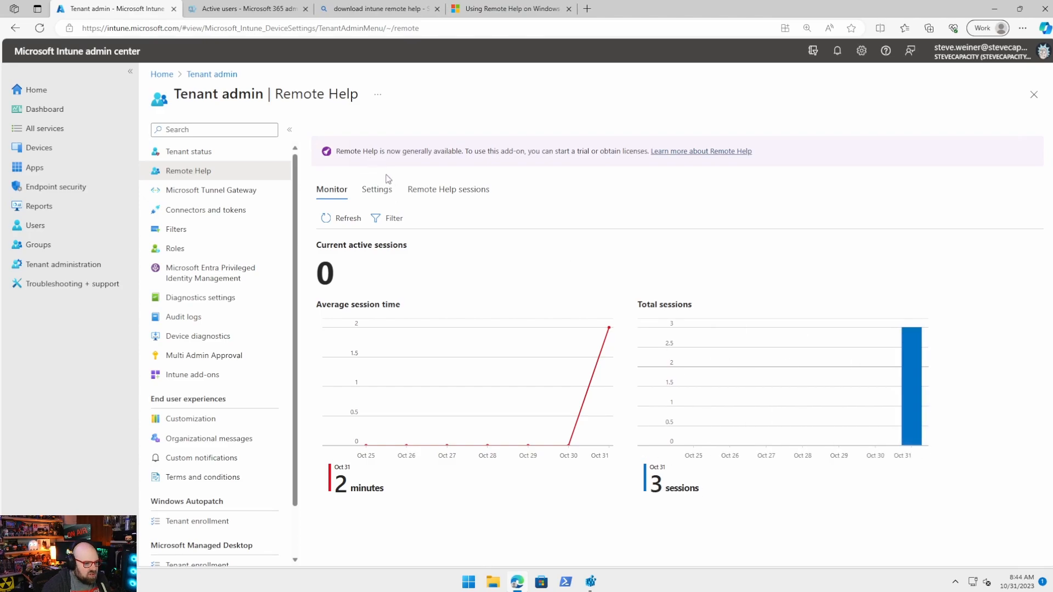
{"action": "left_click", "coordinate": [448, 191]}
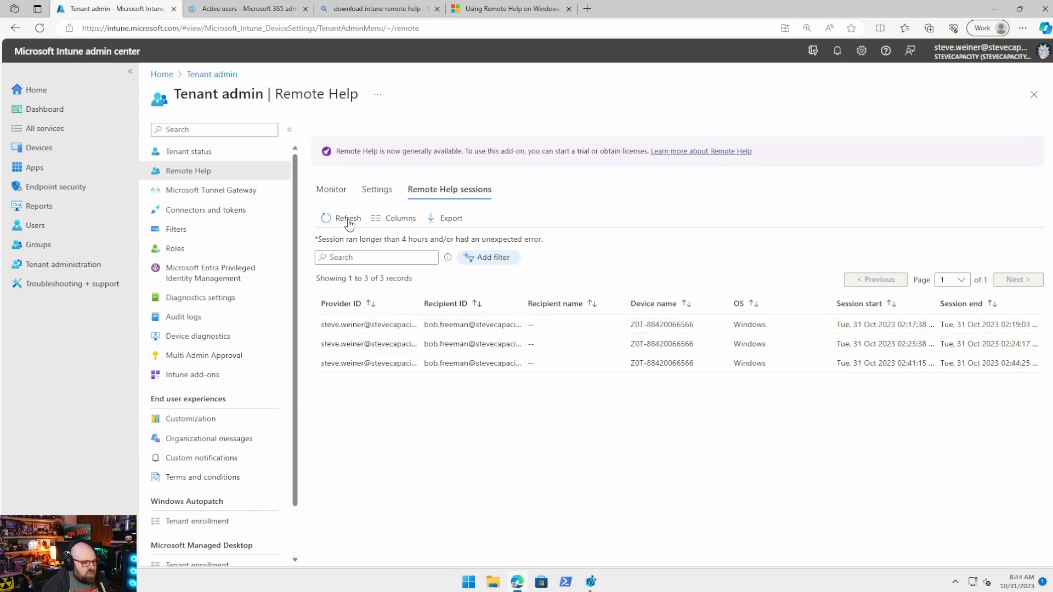
{"action": "left_click", "coordinate": [331, 190]}
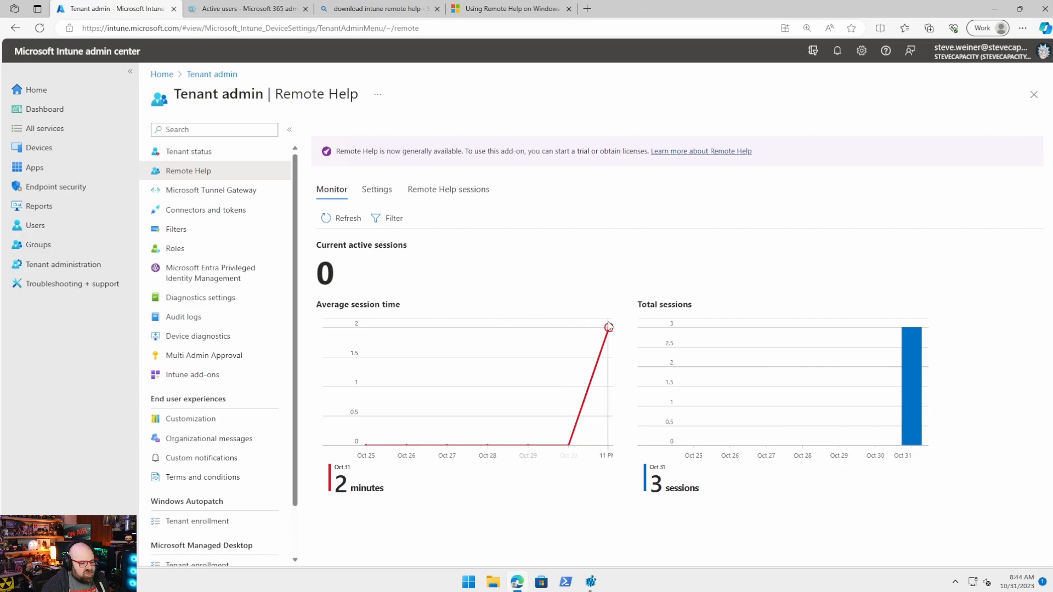